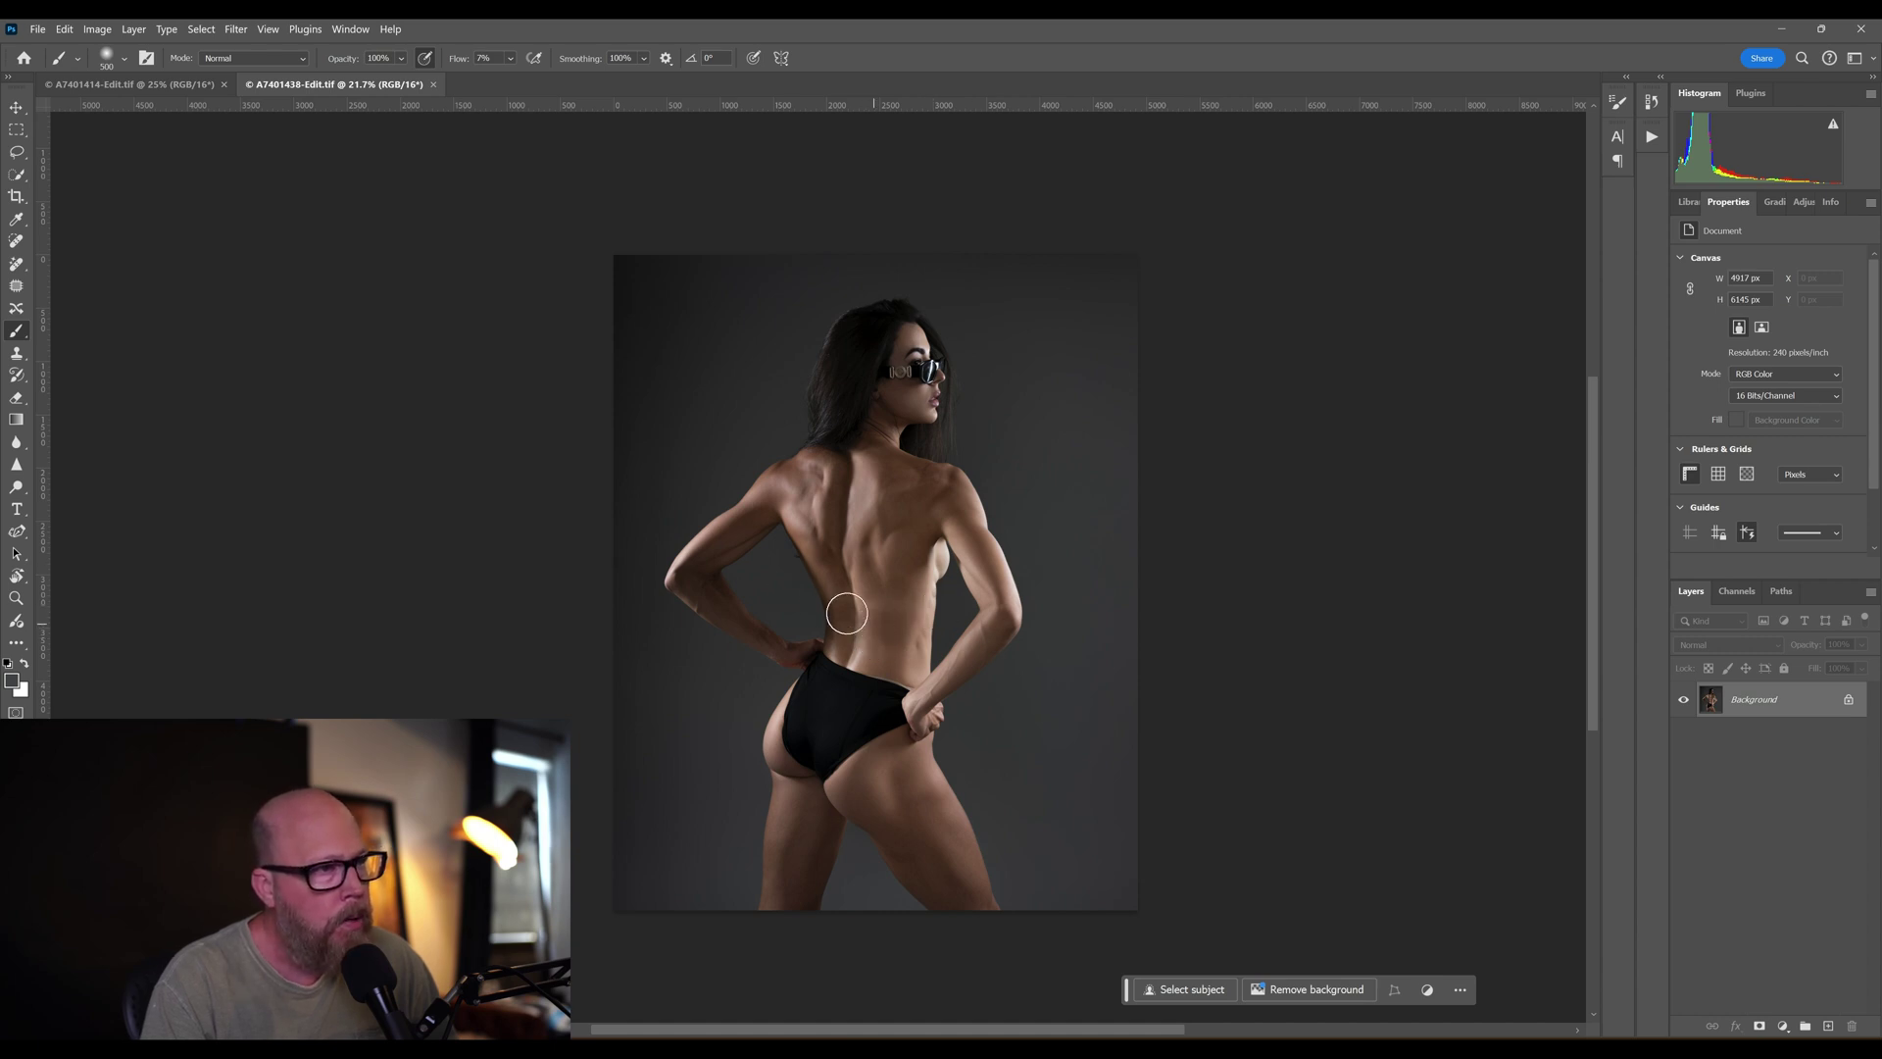
Step: Zoom in on the lower back and start duplicating the locked Background layer
{"action": "scroll", "coordinate": [882, 604], "scroll_direction": "up", "scroll_amount": 3}
{"action": "scroll", "coordinate": [882, 605], "scroll_direction": "up", "scroll_amount": 2}
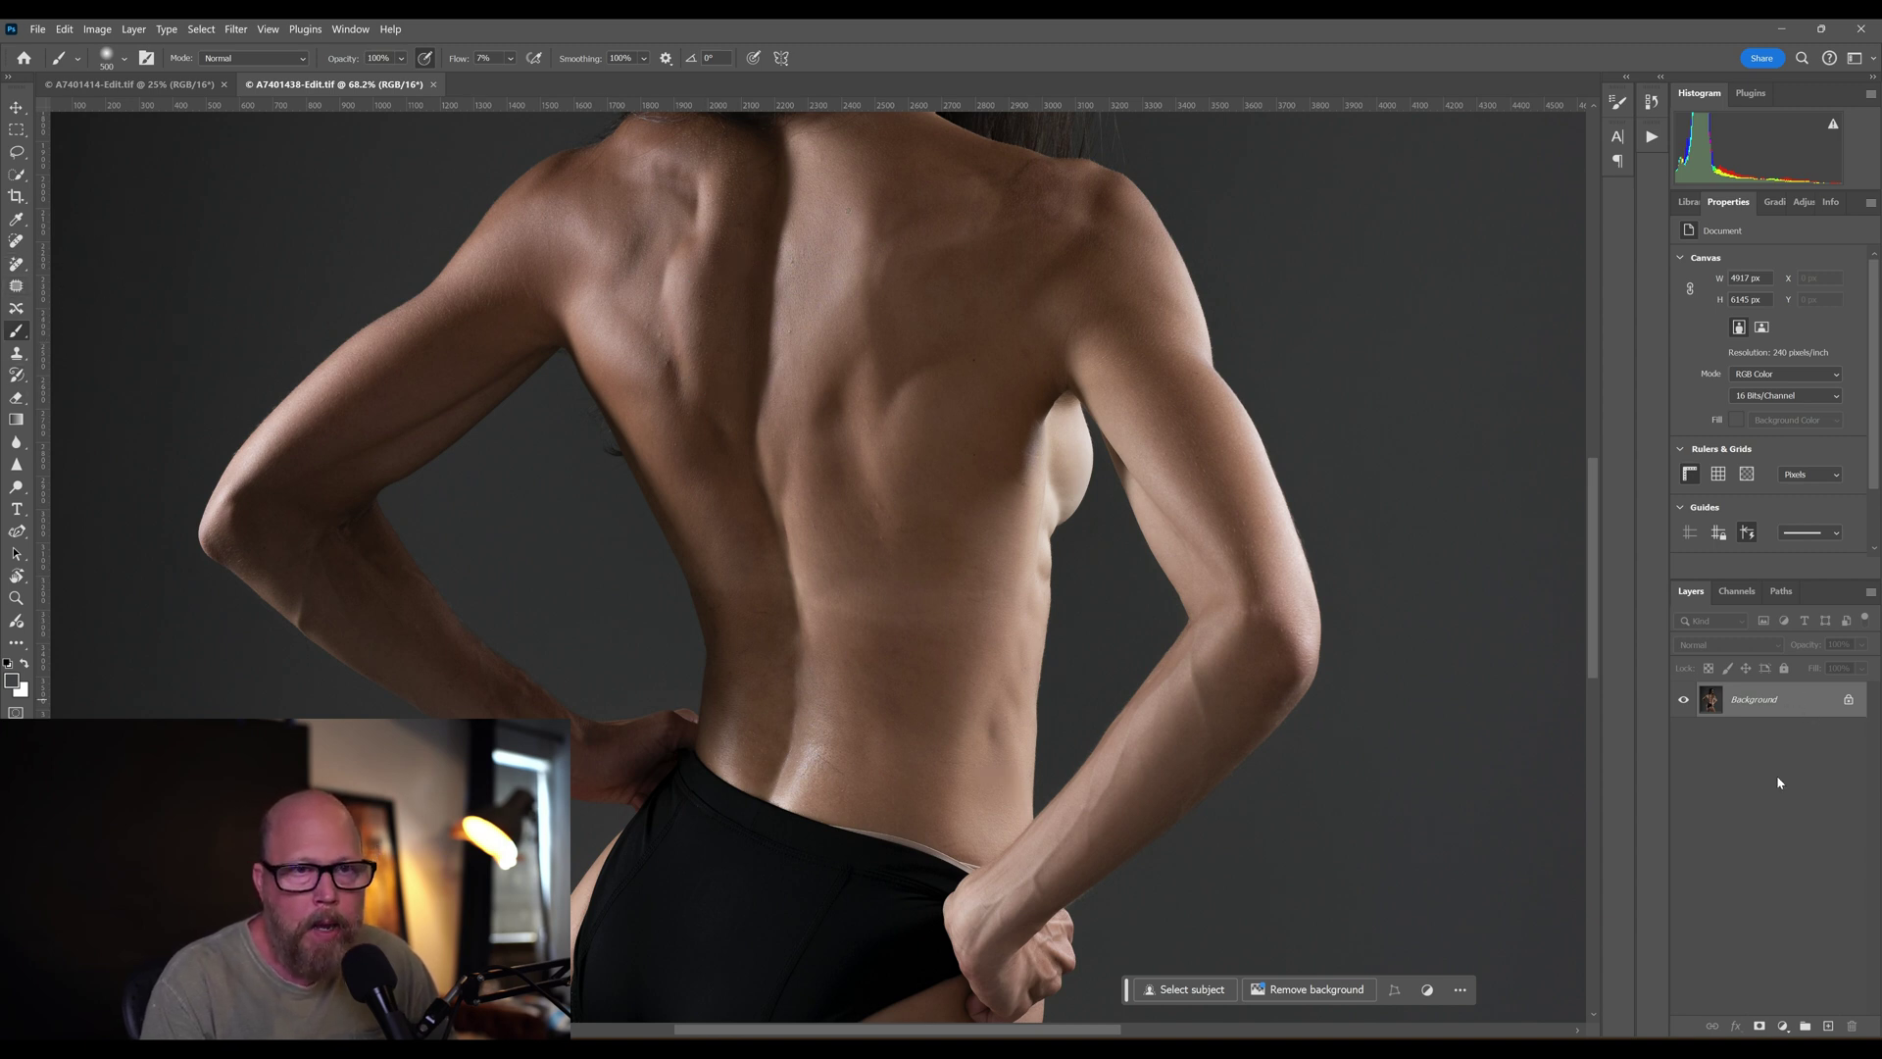
{"action": "left_click_drag", "start_coordinate": [1794, 692], "coordinate": [1793, 691]}
Step: Create Layer 1 as a copy of the photo and pick the Spot Healing Brush at 100 px
{"action": "key", "text": "ctrl+j"}
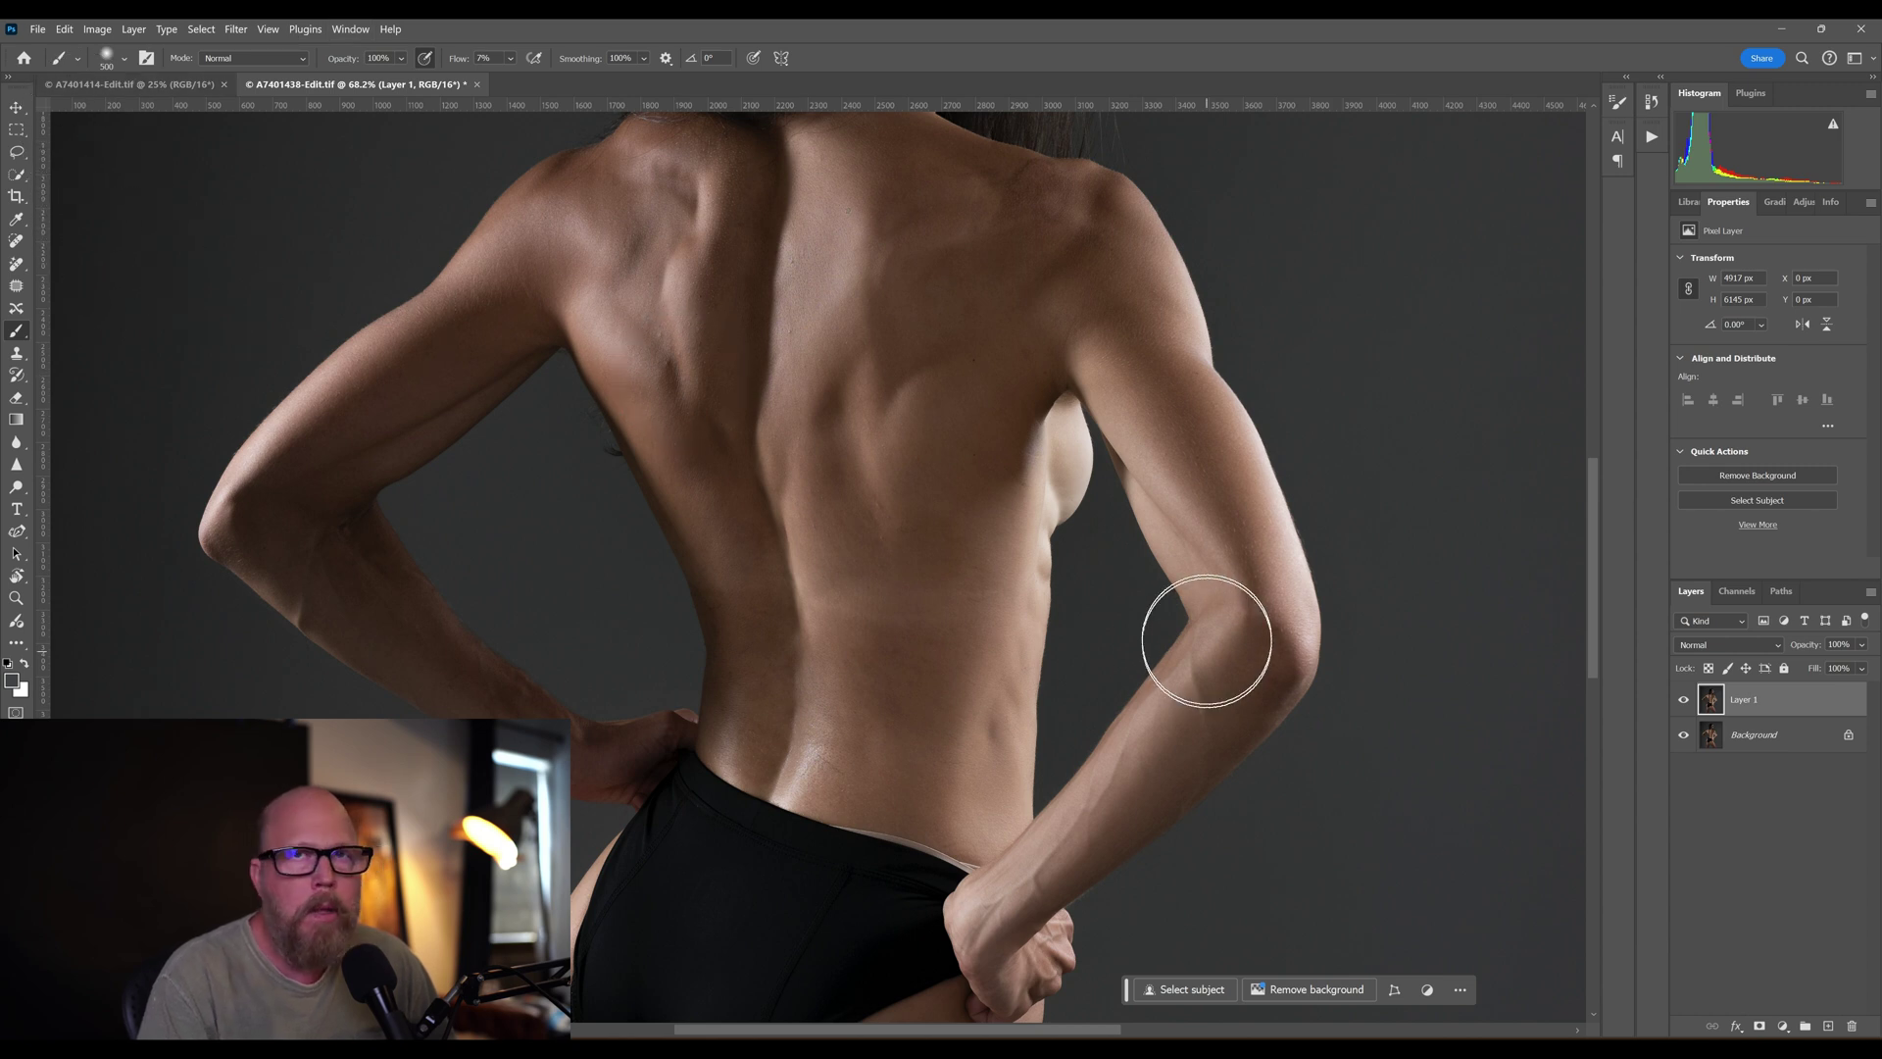
{"action": "left_click", "coordinate": [14, 248]}
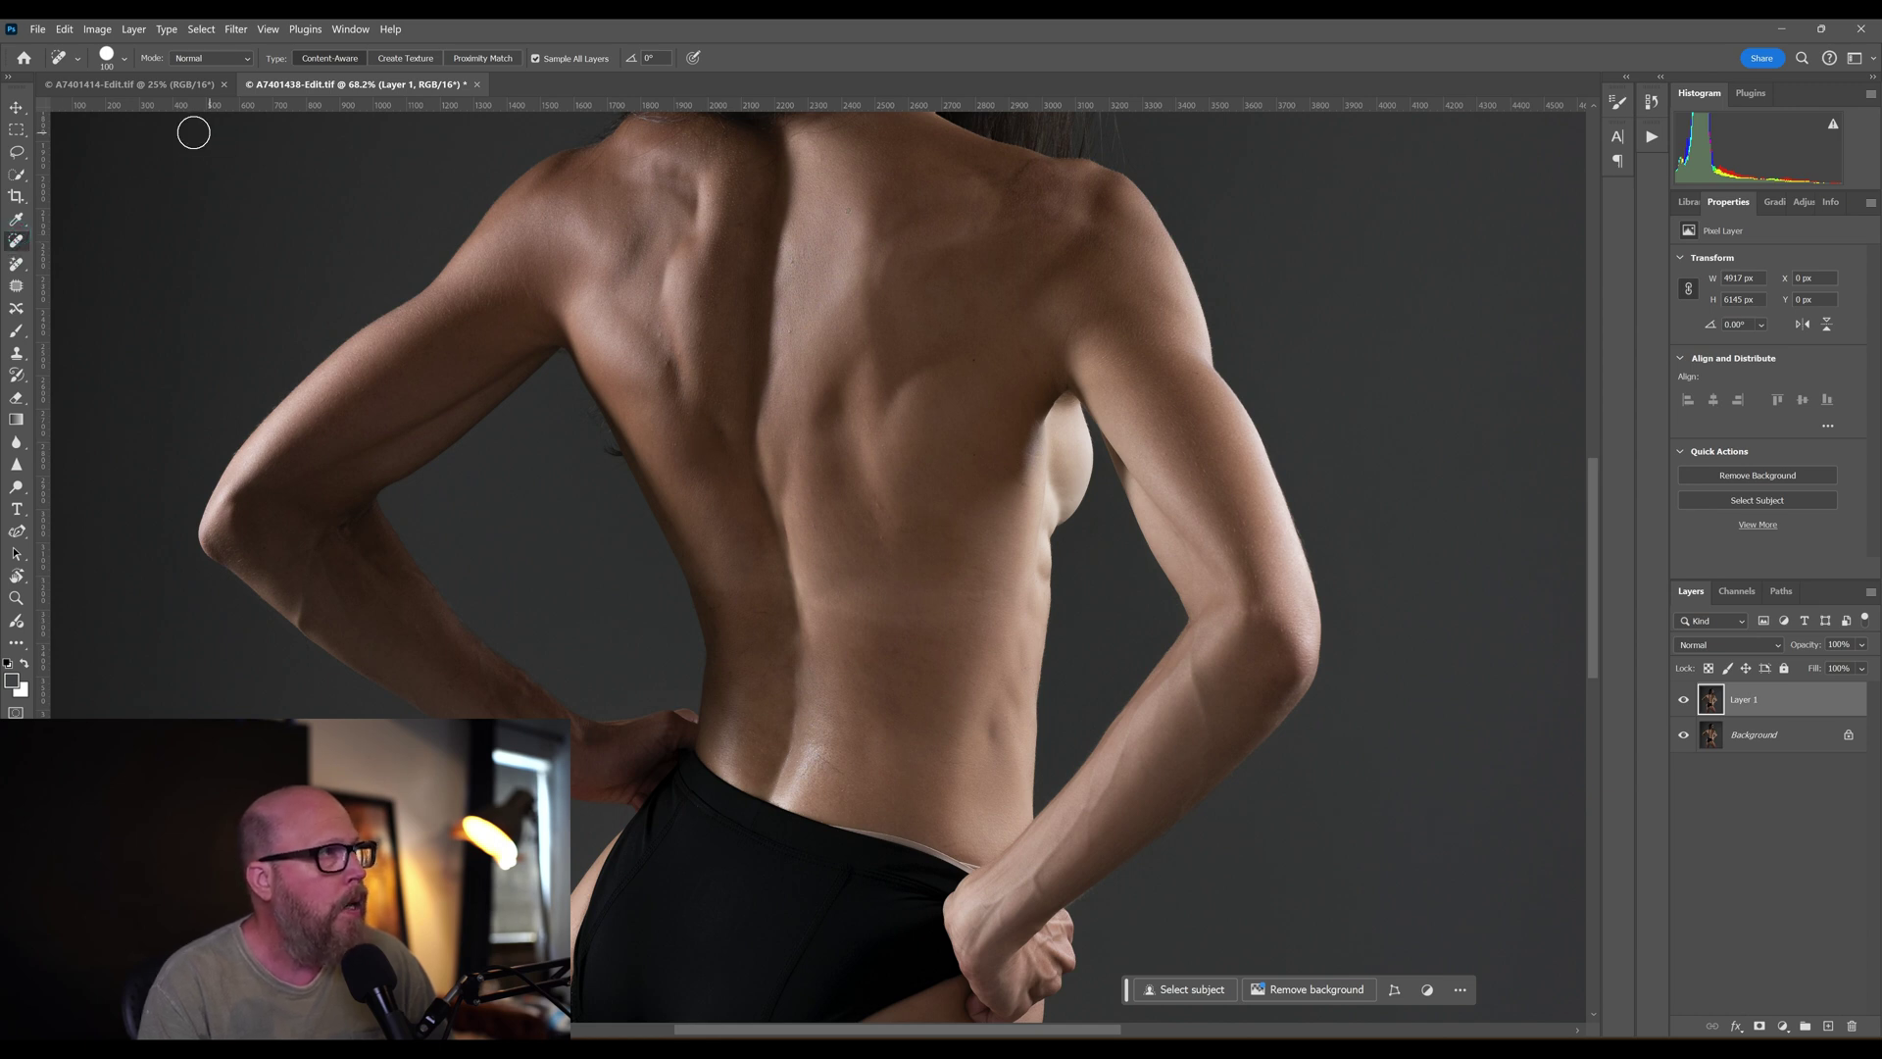
{"action": "left_click", "coordinate": [107, 57]}
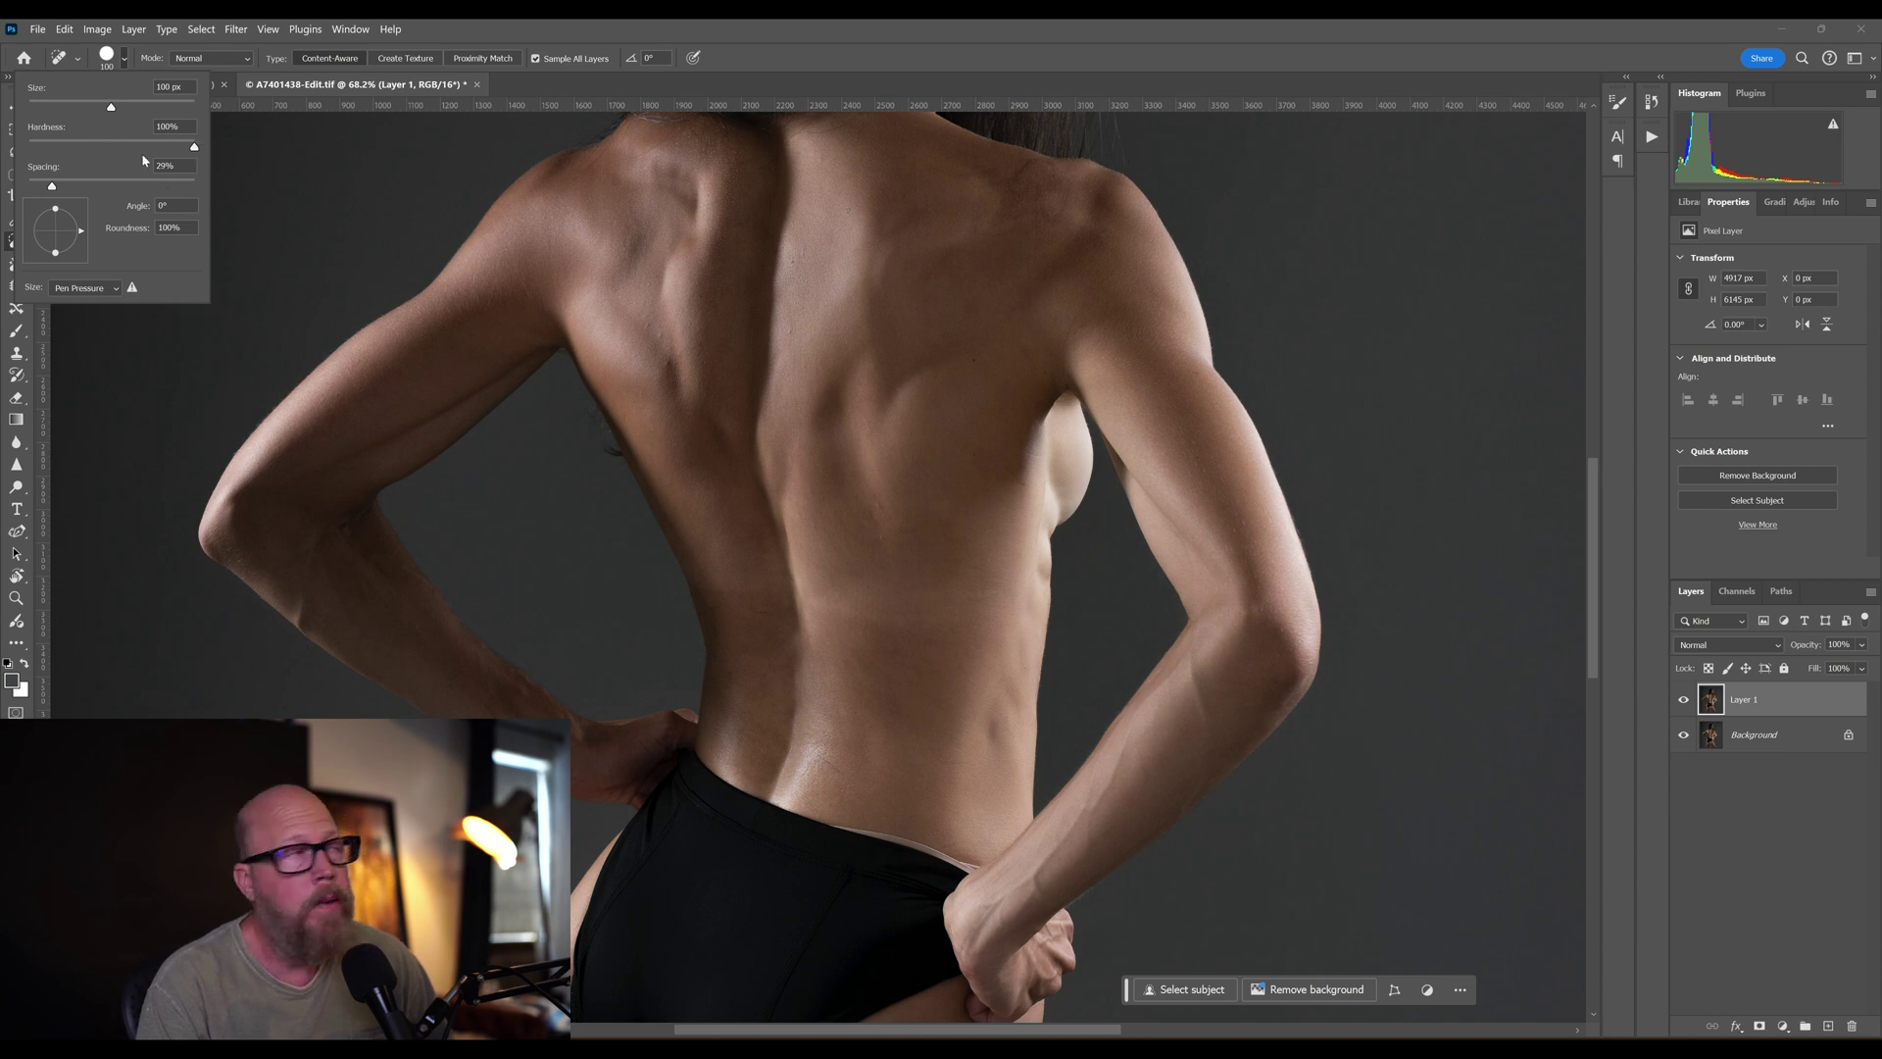
{"action": "left_click", "coordinate": [467, 30]}
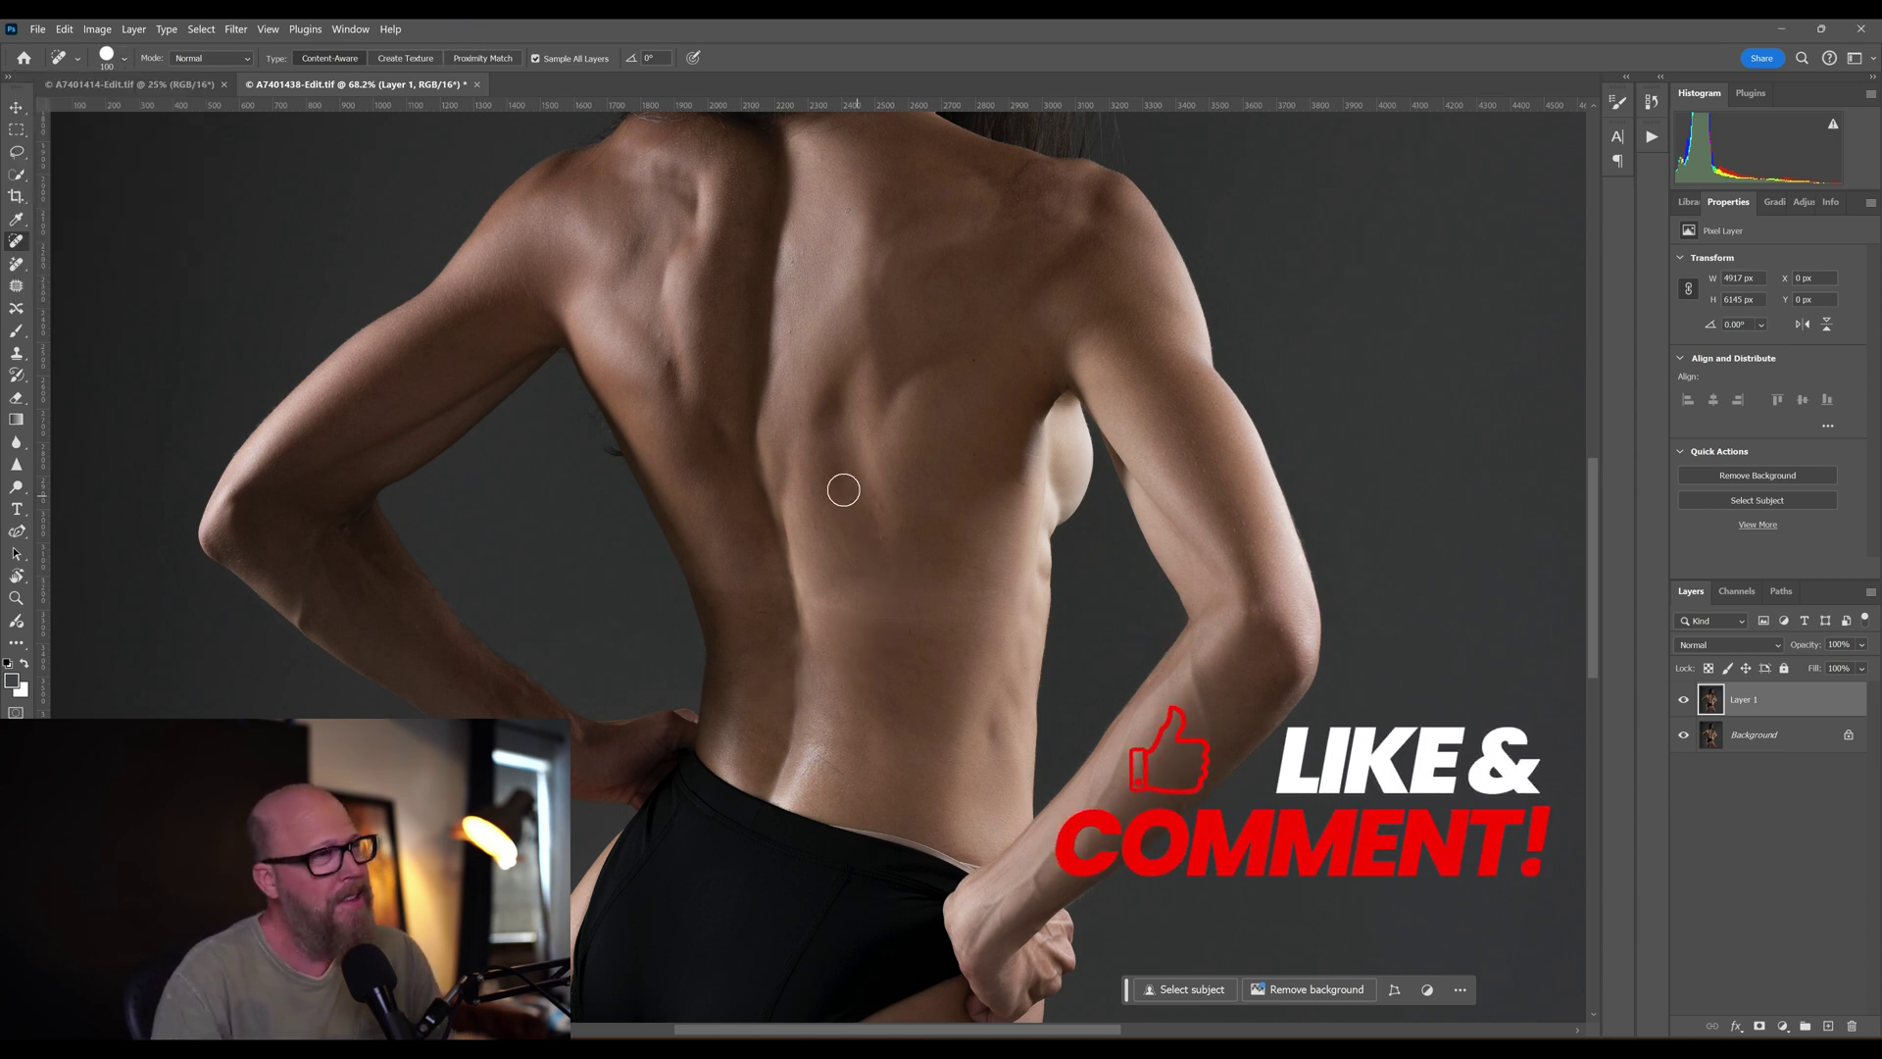
Step: Heal the tan line across the lower back with 175–200 px Spot Healing strokes
{"action": "key", "text": "bracketright"}
{"action": "key", "text": "bracketright"}
{"action": "key", "text": "bracketright"}
{"action": "key", "text": "bracketright"}
{"action": "key", "text": "bracketright"}
{"action": "key", "text": "bracketright"}
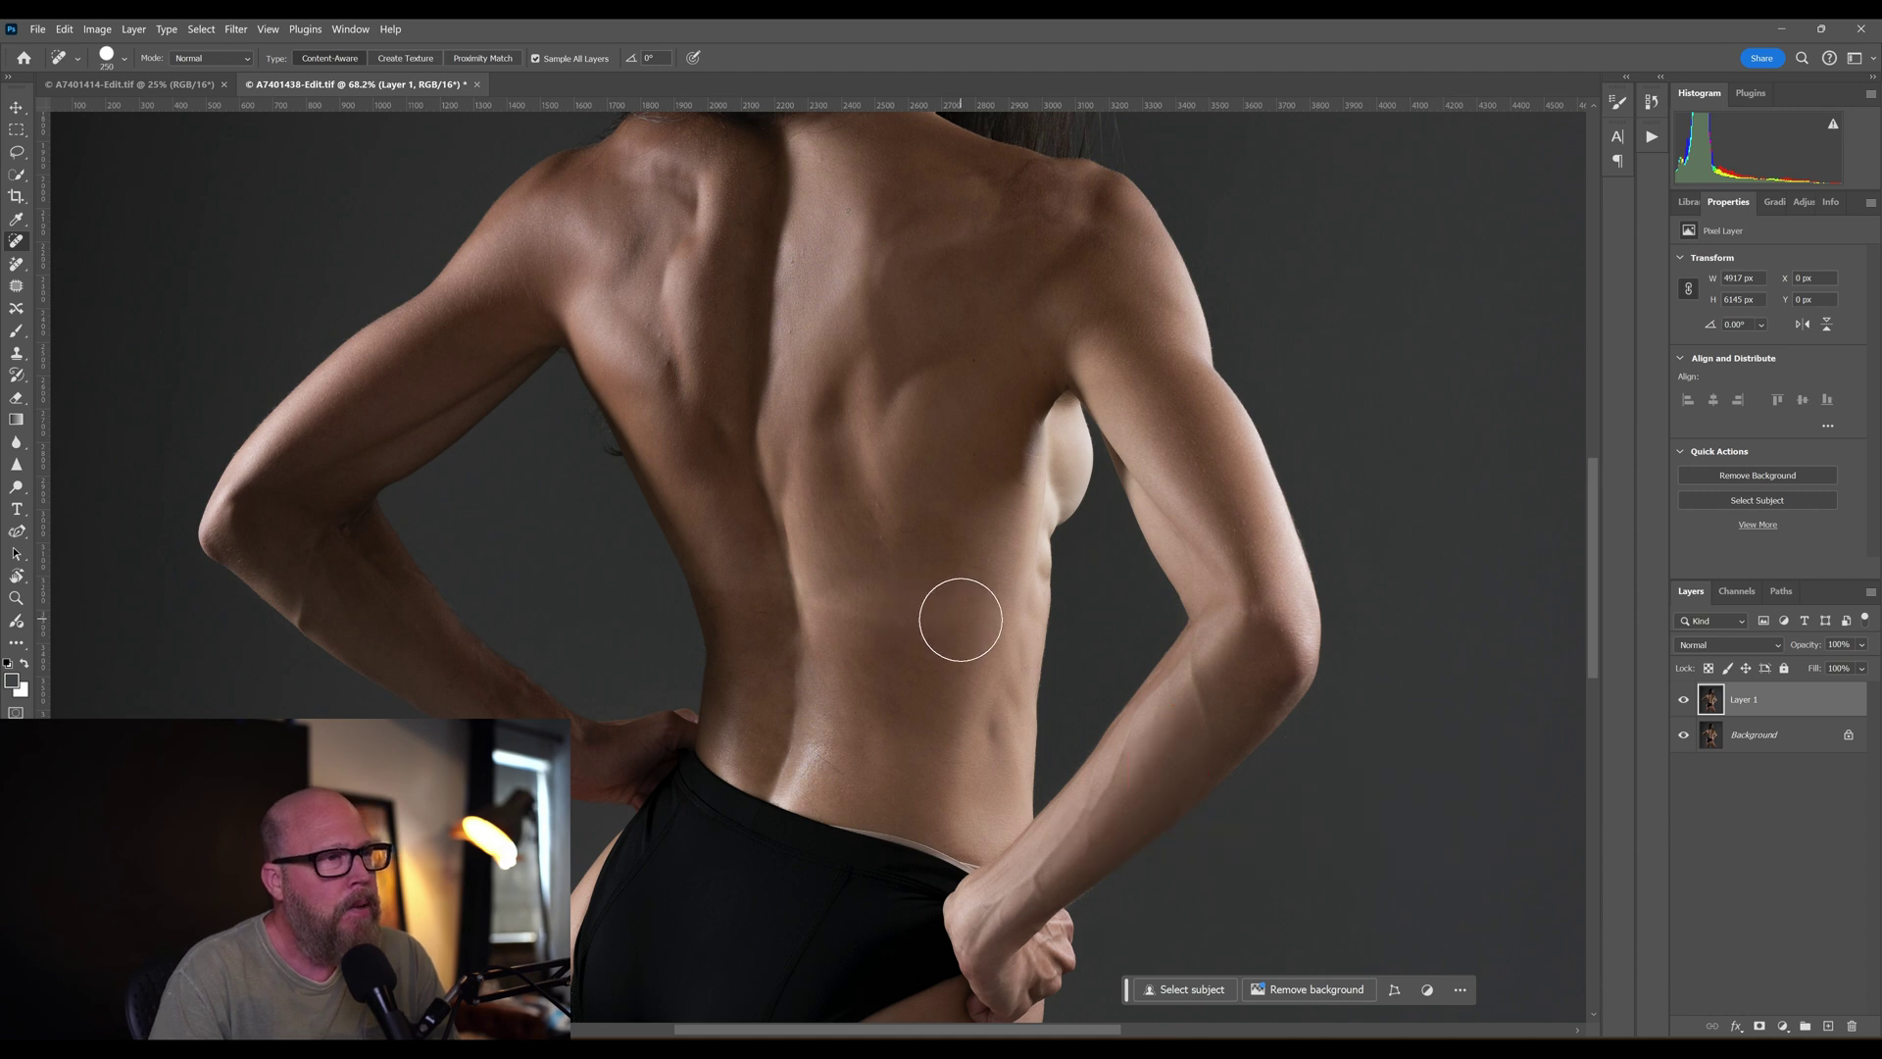
{"action": "left_click_drag", "start_coordinate": [956, 610], "coordinate": [848, 601]}
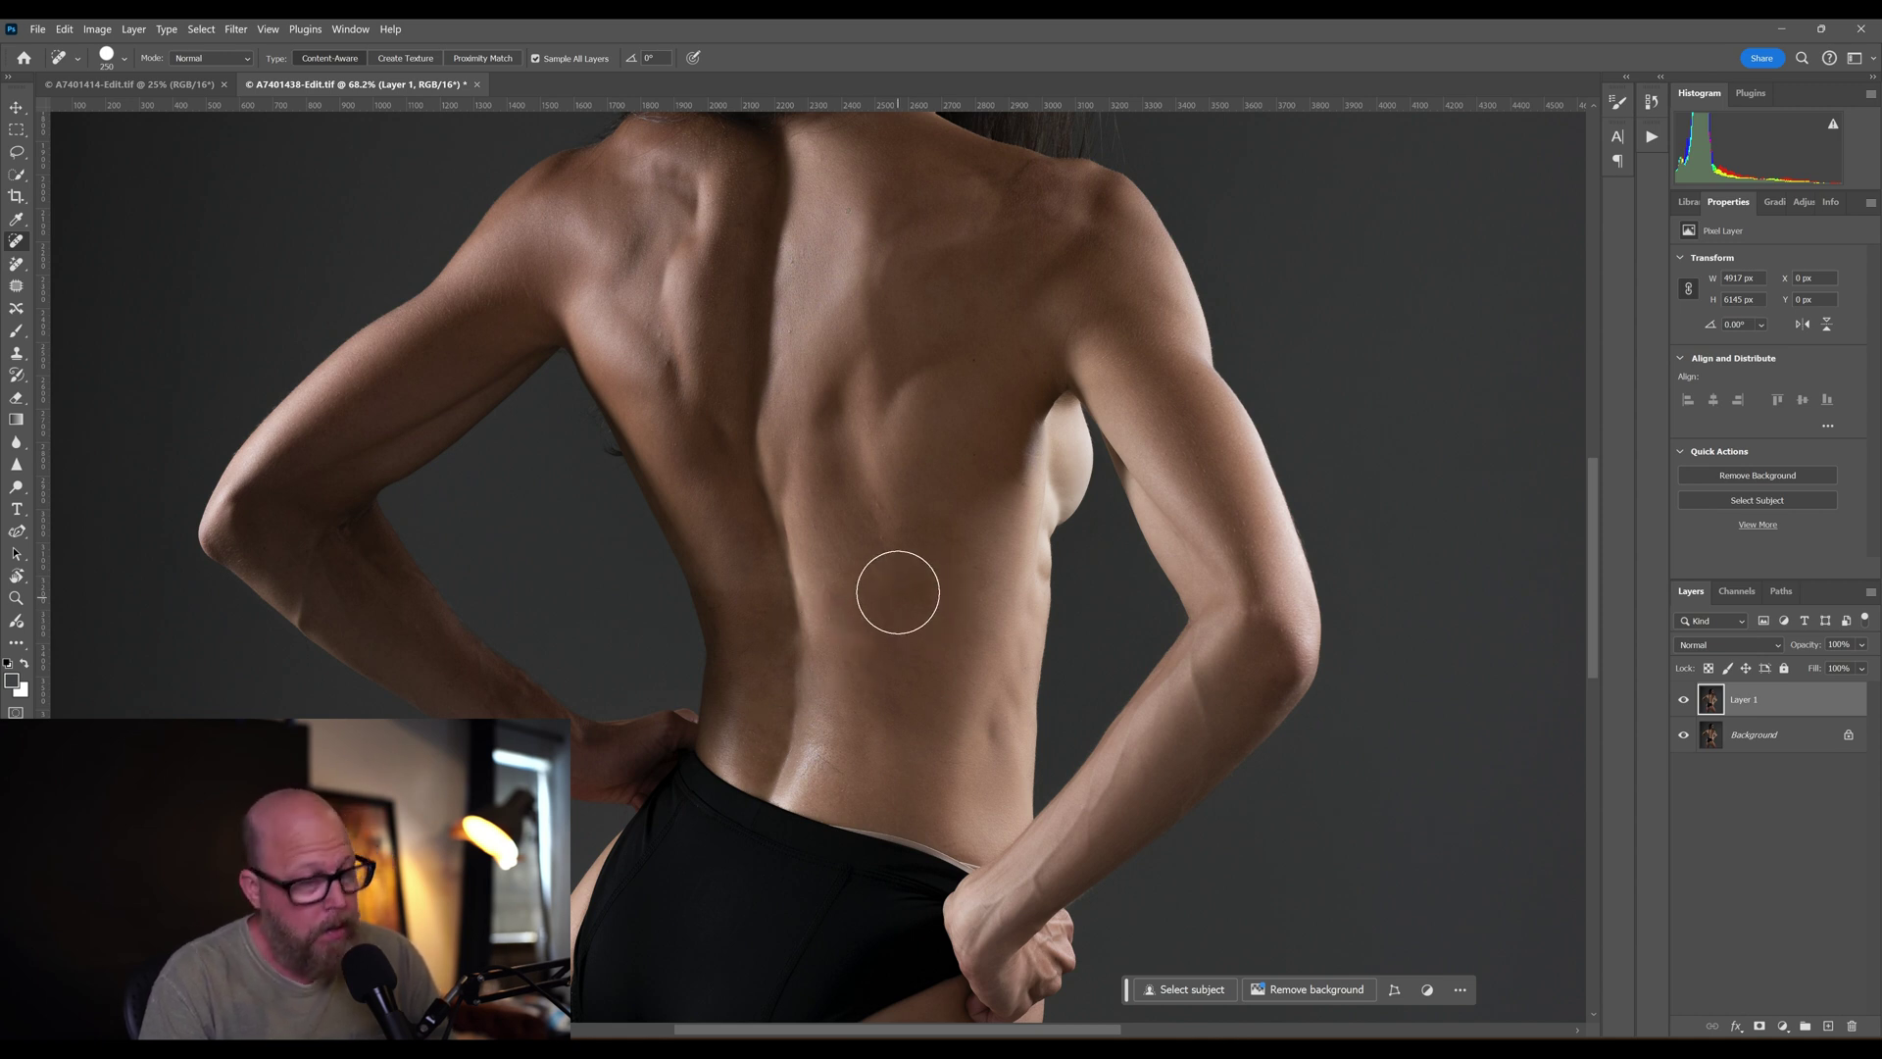
{"action": "key", "text": "bracketleft"}
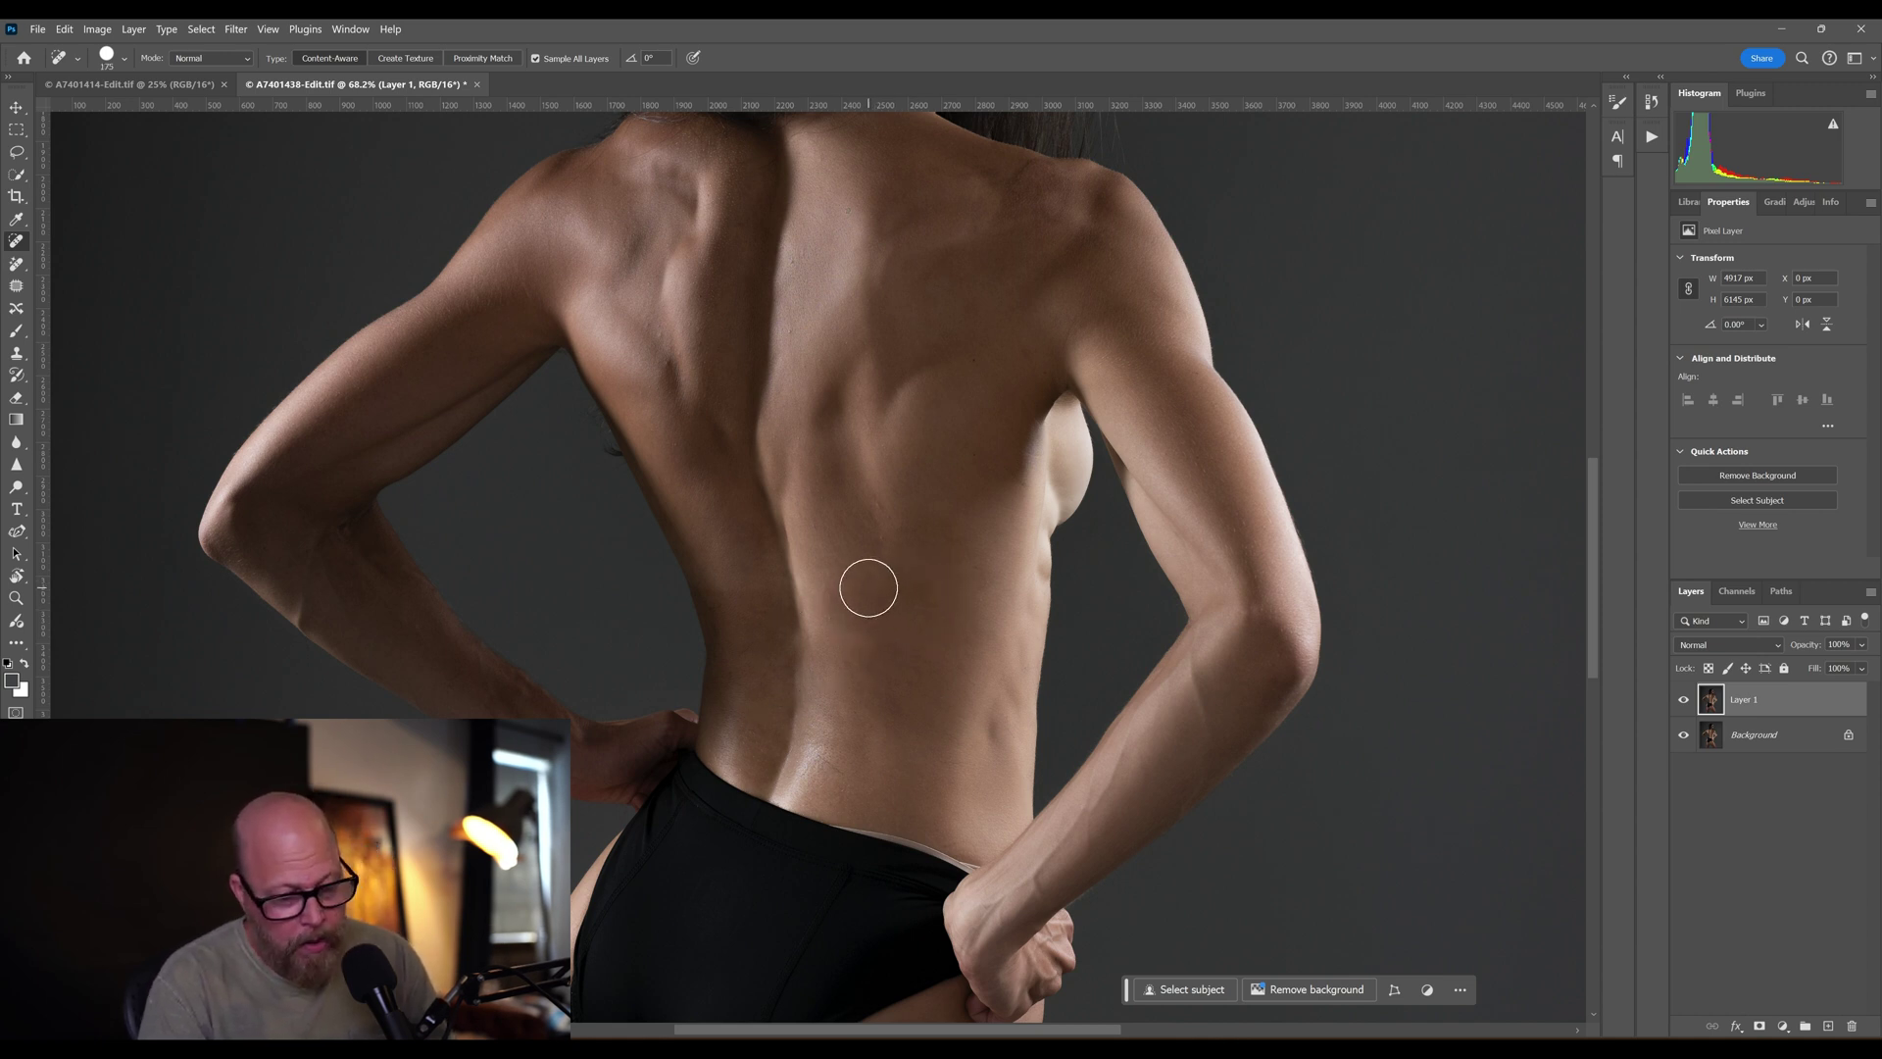
{"action": "key", "text": "bracketright"}
{"action": "key", "text": "bracketright"}
{"action": "key", "text": "bracketright"}
{"action": "key", "text": "bracketright"}
{"action": "key", "text": "bracketleft"}
{"action": "key", "text": "bracketleft"}
{"action": "key", "text": "bracketleft"}
{"action": "key", "text": "bracketleft"}
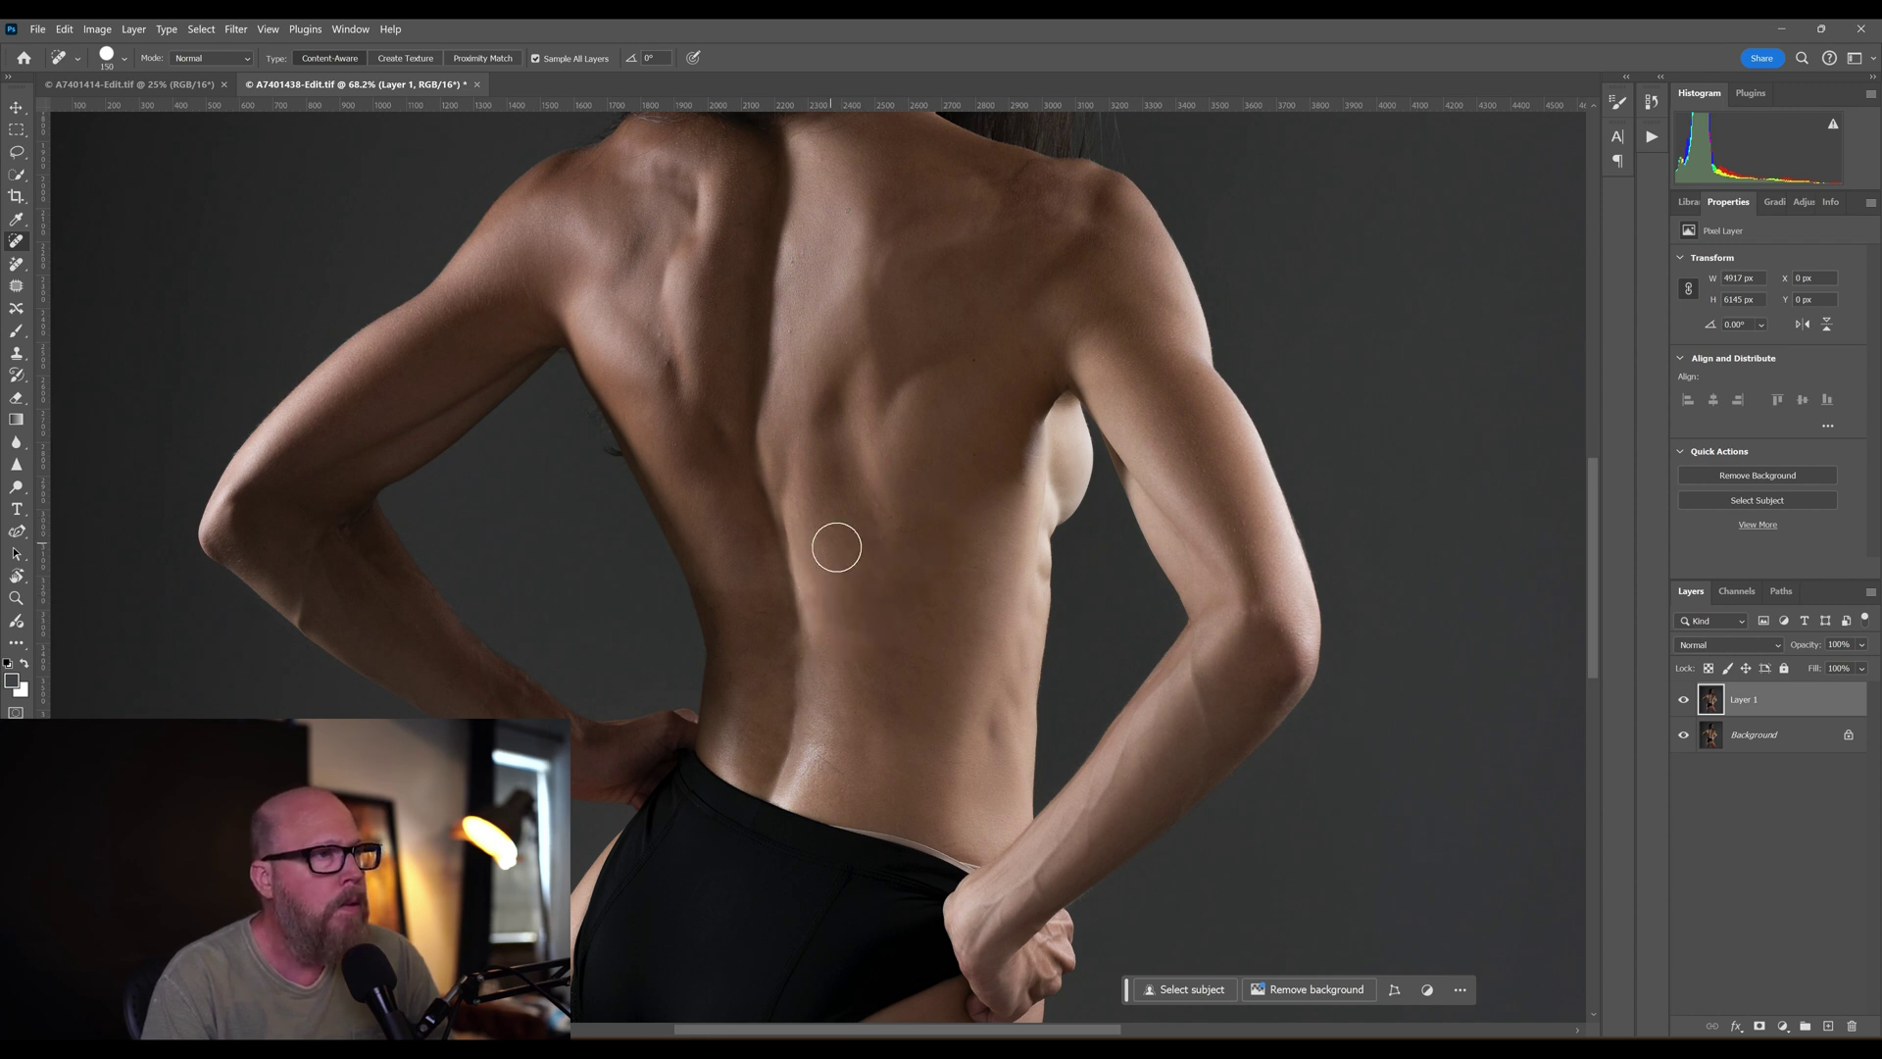
{"action": "left_click_drag", "start_coordinate": [836, 542], "coordinate": [921, 544]}
Step: Heal the remaining lower-back spots near the spine with a 100–200 px brush
{"action": "key", "text": "bracketleft"}
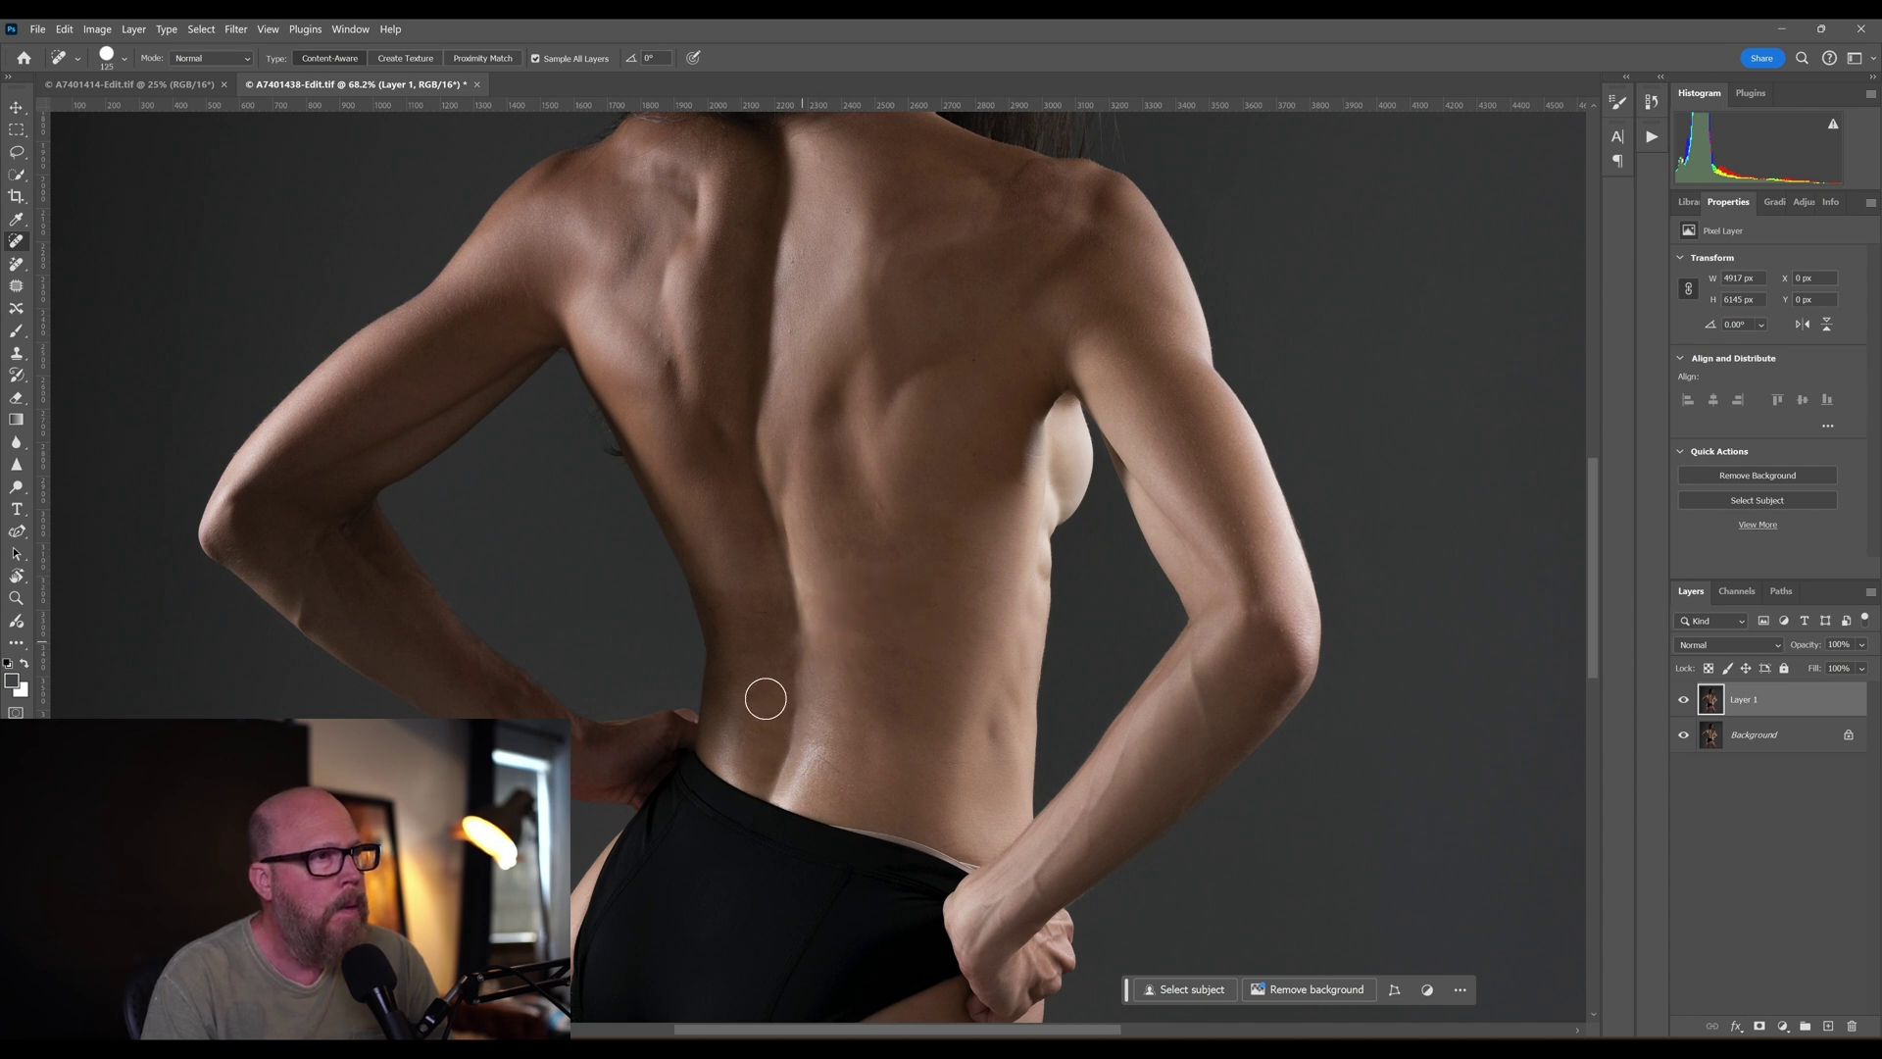
{"action": "key", "text": "bracketright"}
{"action": "key", "text": "bracketright"}
{"action": "key", "text": "bracketright"}
{"action": "key", "text": "bracketright"}
{"action": "key", "text": "bracketright"}
{"action": "left_click_drag", "start_coordinate": [855, 558], "coordinate": [864, 627]}
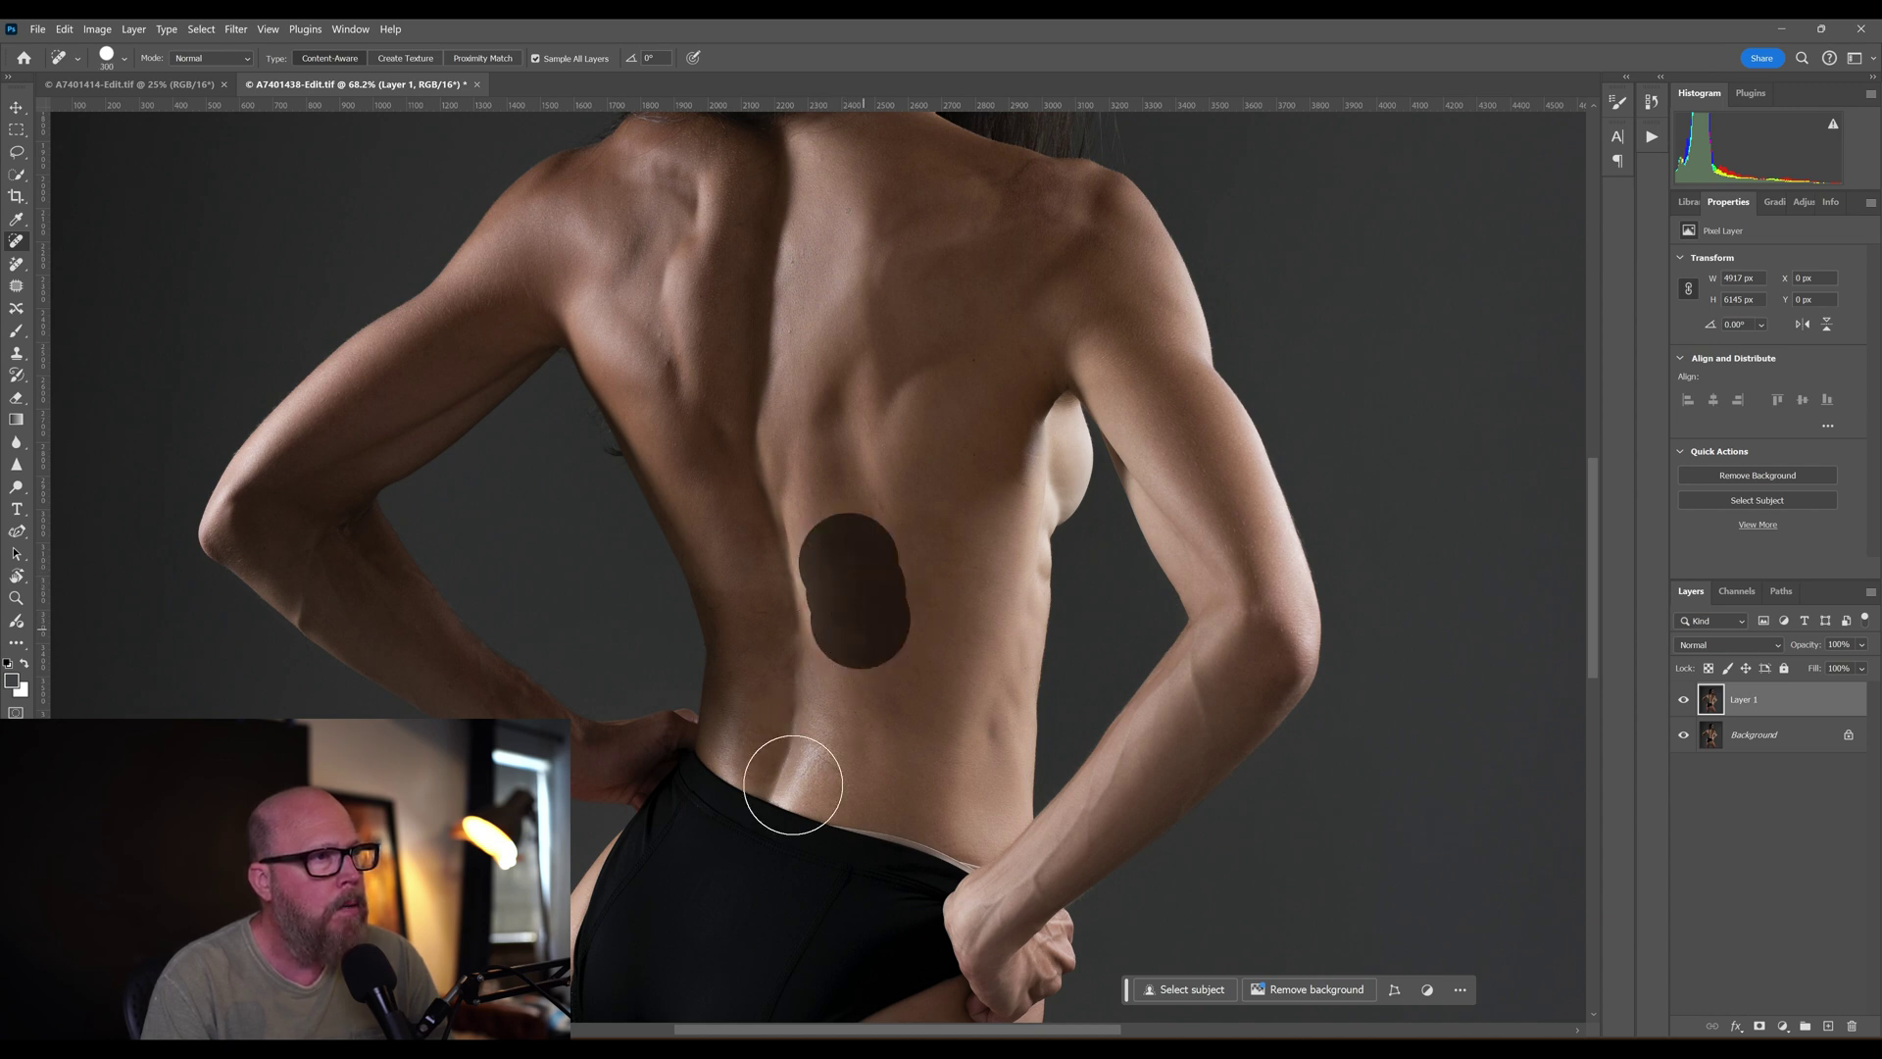
{"action": "key", "text": "bracketleft"}
{"action": "key", "text": "bracketleft"}
{"action": "key", "text": "bracketleft"}
{"action": "key", "text": "bracketleft"}
{"action": "key", "text": "bracketleft"}
{"action": "key", "text": "bracketleft"}
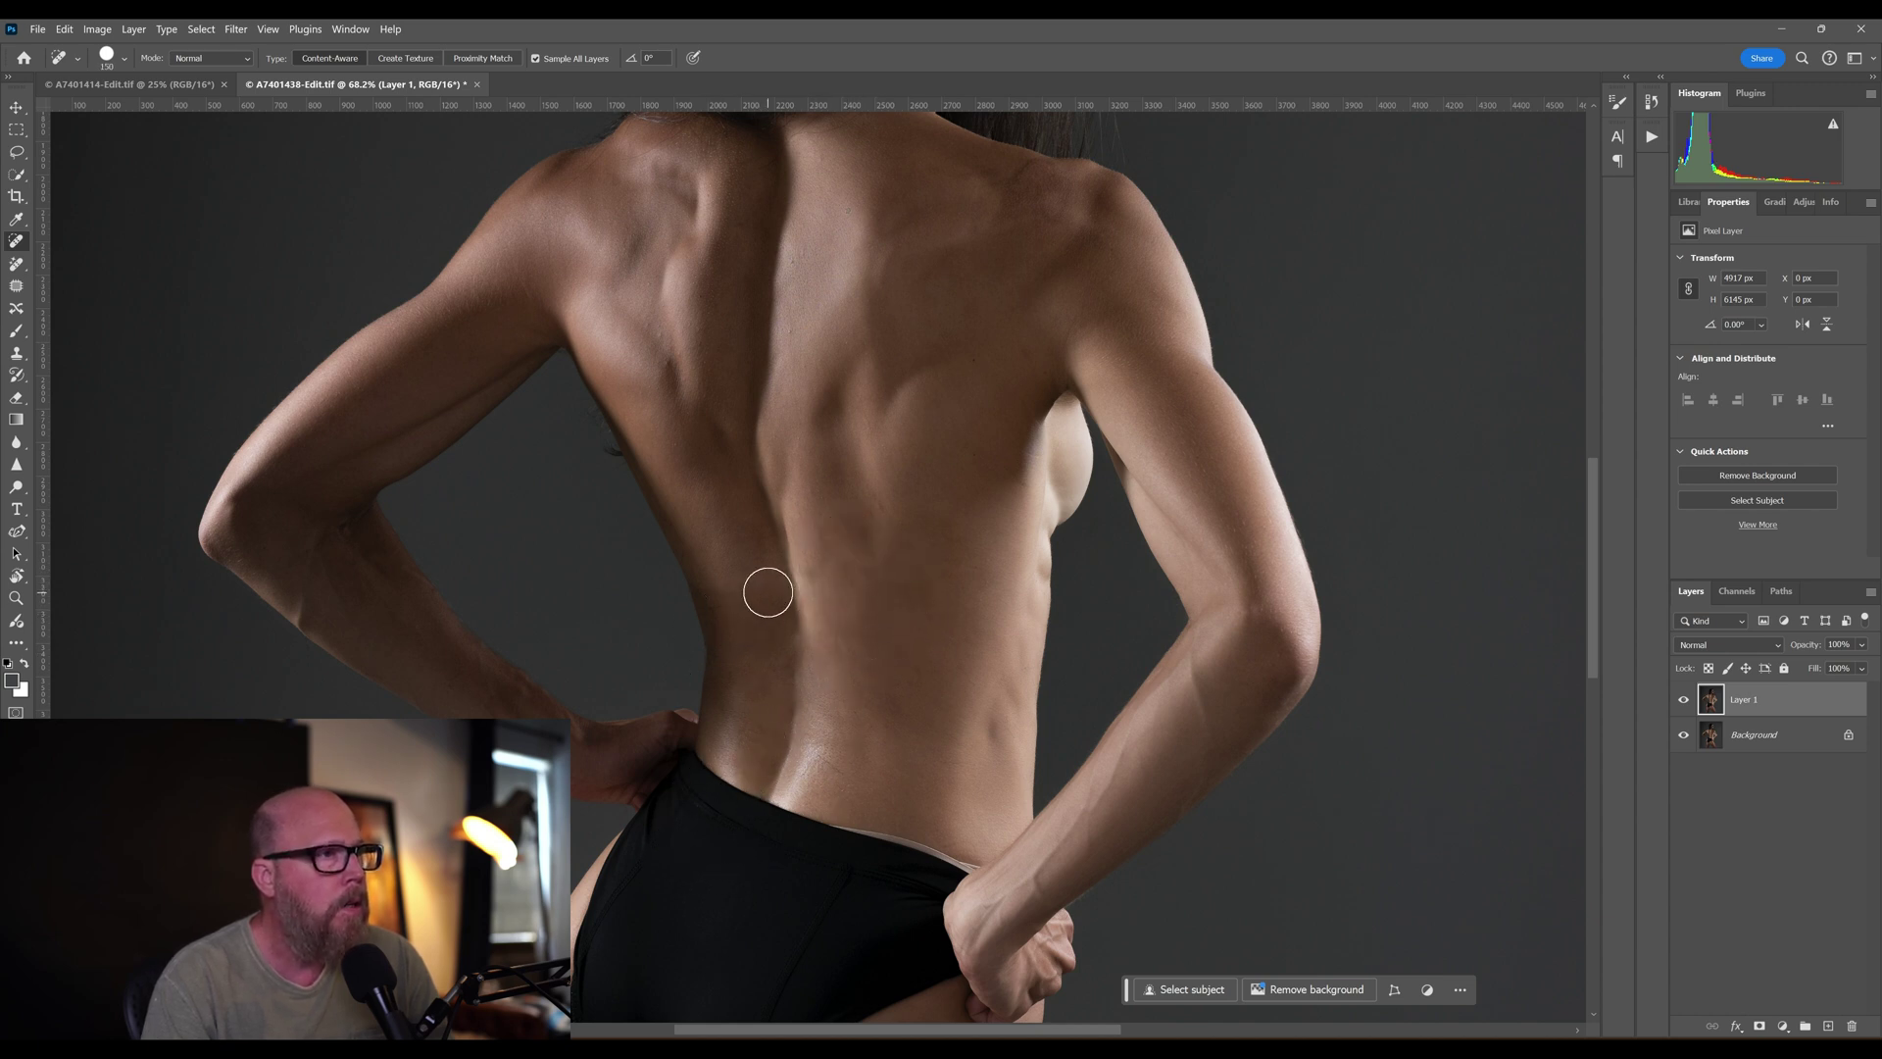
{"action": "mouse_move", "coordinate": [766, 595]}
{"action": "left_mouse_down"}
{"action": "mouse_move", "coordinate": [724, 587]}
{"action": "mouse_move", "coordinate": [755, 608]}
{"action": "mouse_move", "coordinate": [727, 558]}
{"action": "mouse_move", "coordinate": [759, 649]}
{"action": "mouse_move", "coordinate": [733, 578]}
{"action": "left_mouse_up"}
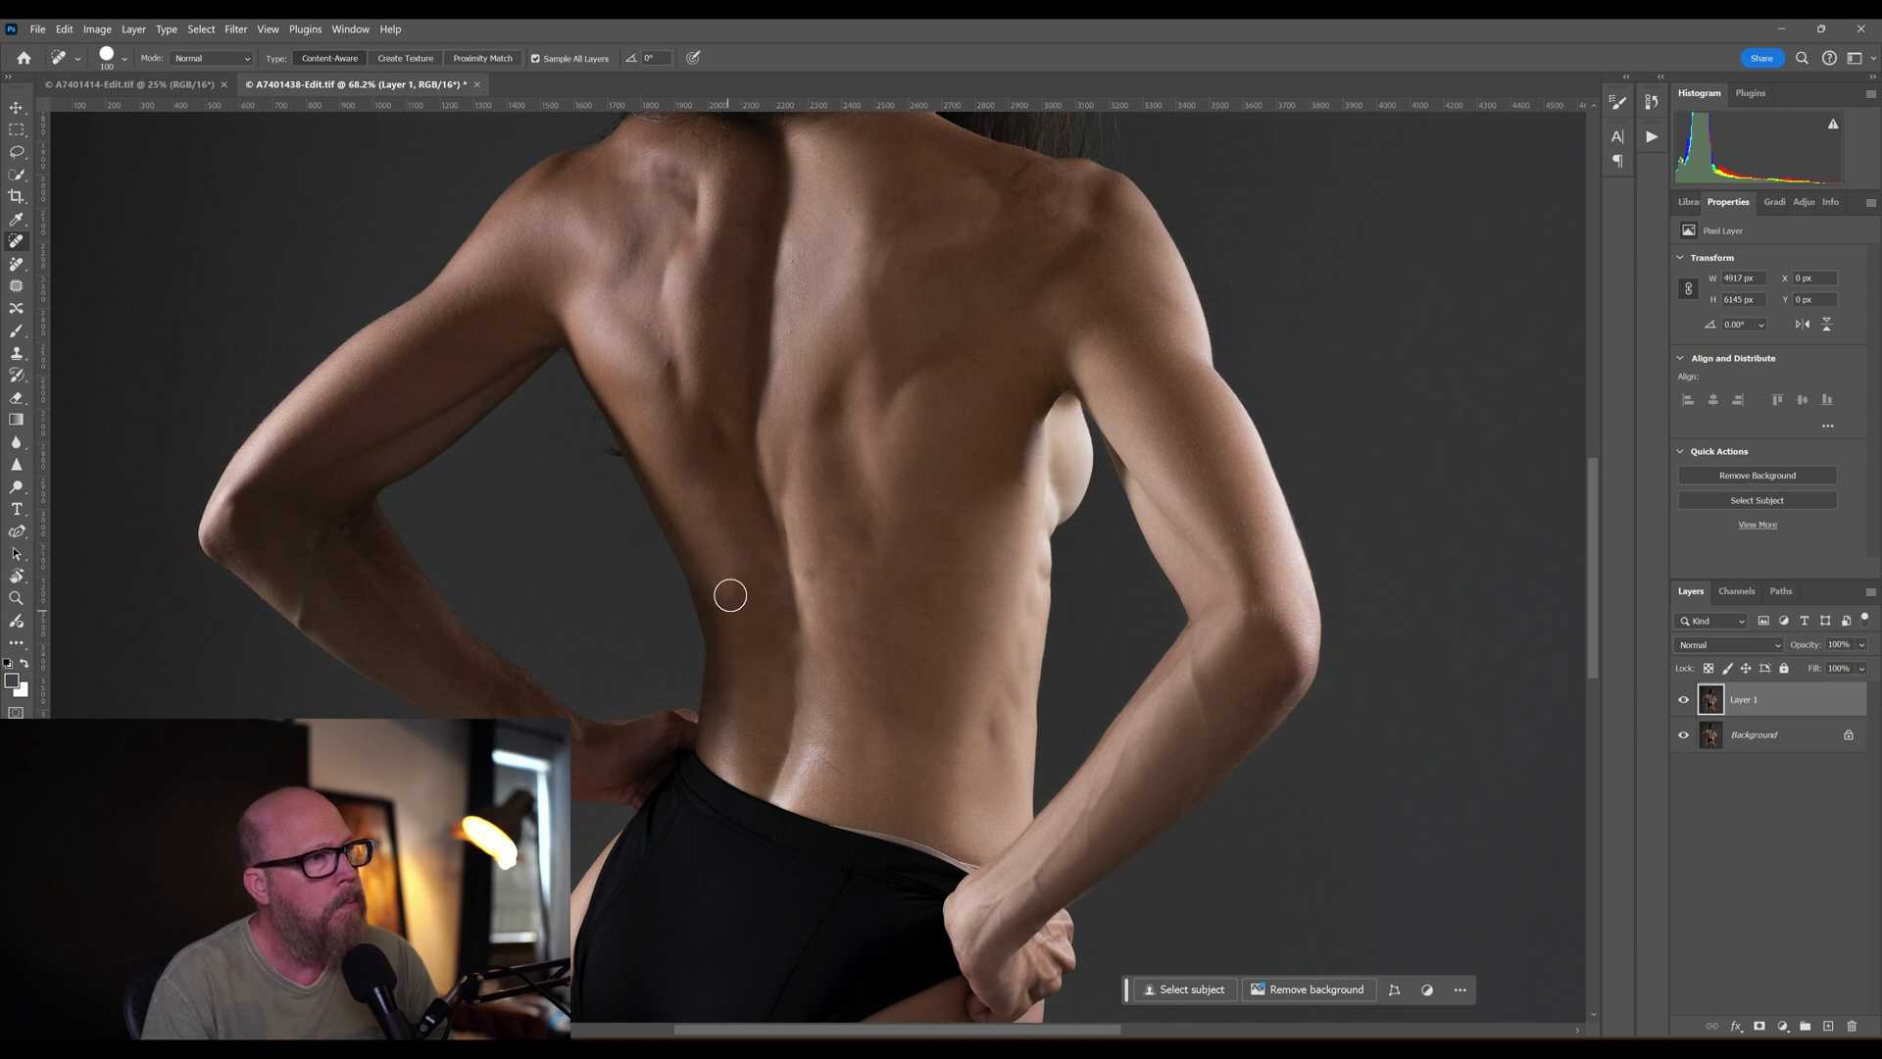
{"action": "left_click_drag", "start_coordinate": [749, 551], "coordinate": [735, 620]}
{"action": "left_click", "coordinate": [735, 606]}
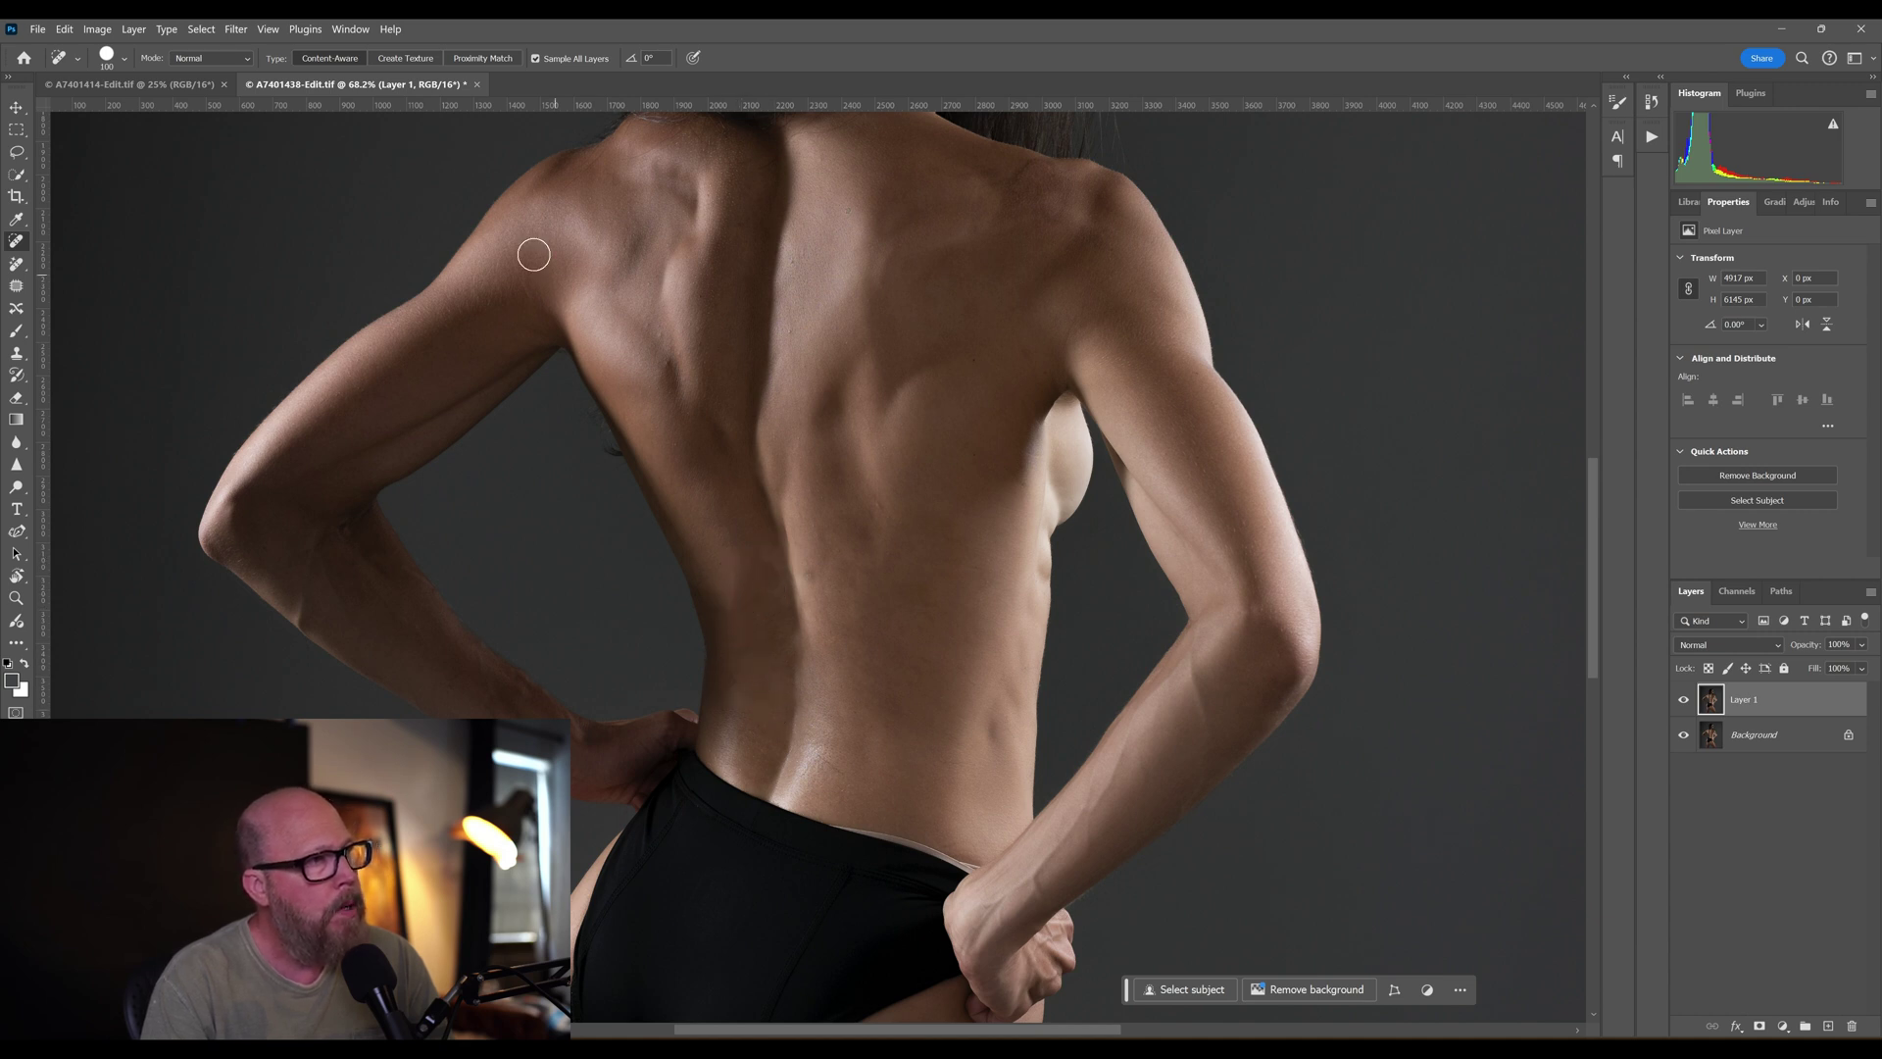
{"action": "left_click_drag", "start_coordinate": [755, 534], "coordinate": [771, 617]}
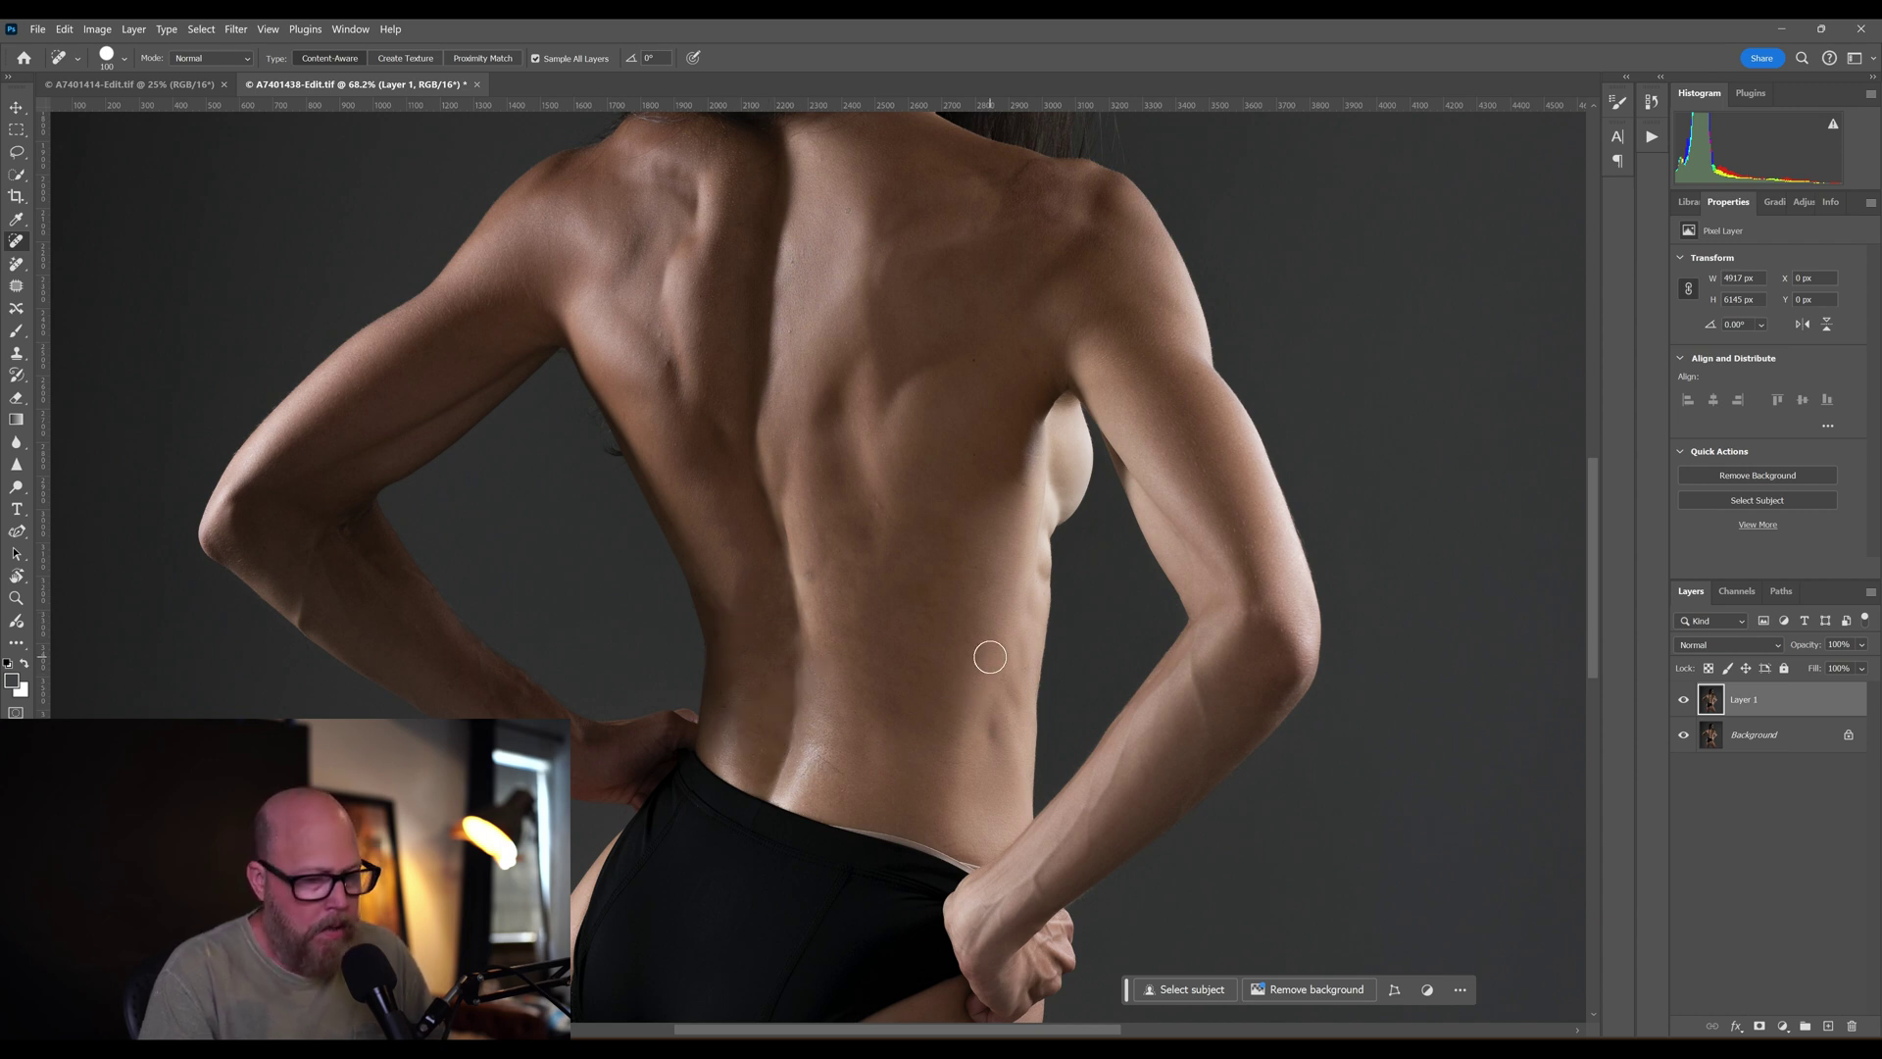
{"action": "key", "text": "ctrl+minus"}
{"action": "key", "text": "ctrl+minus"}
{"action": "key", "text": "ctrl+minus"}
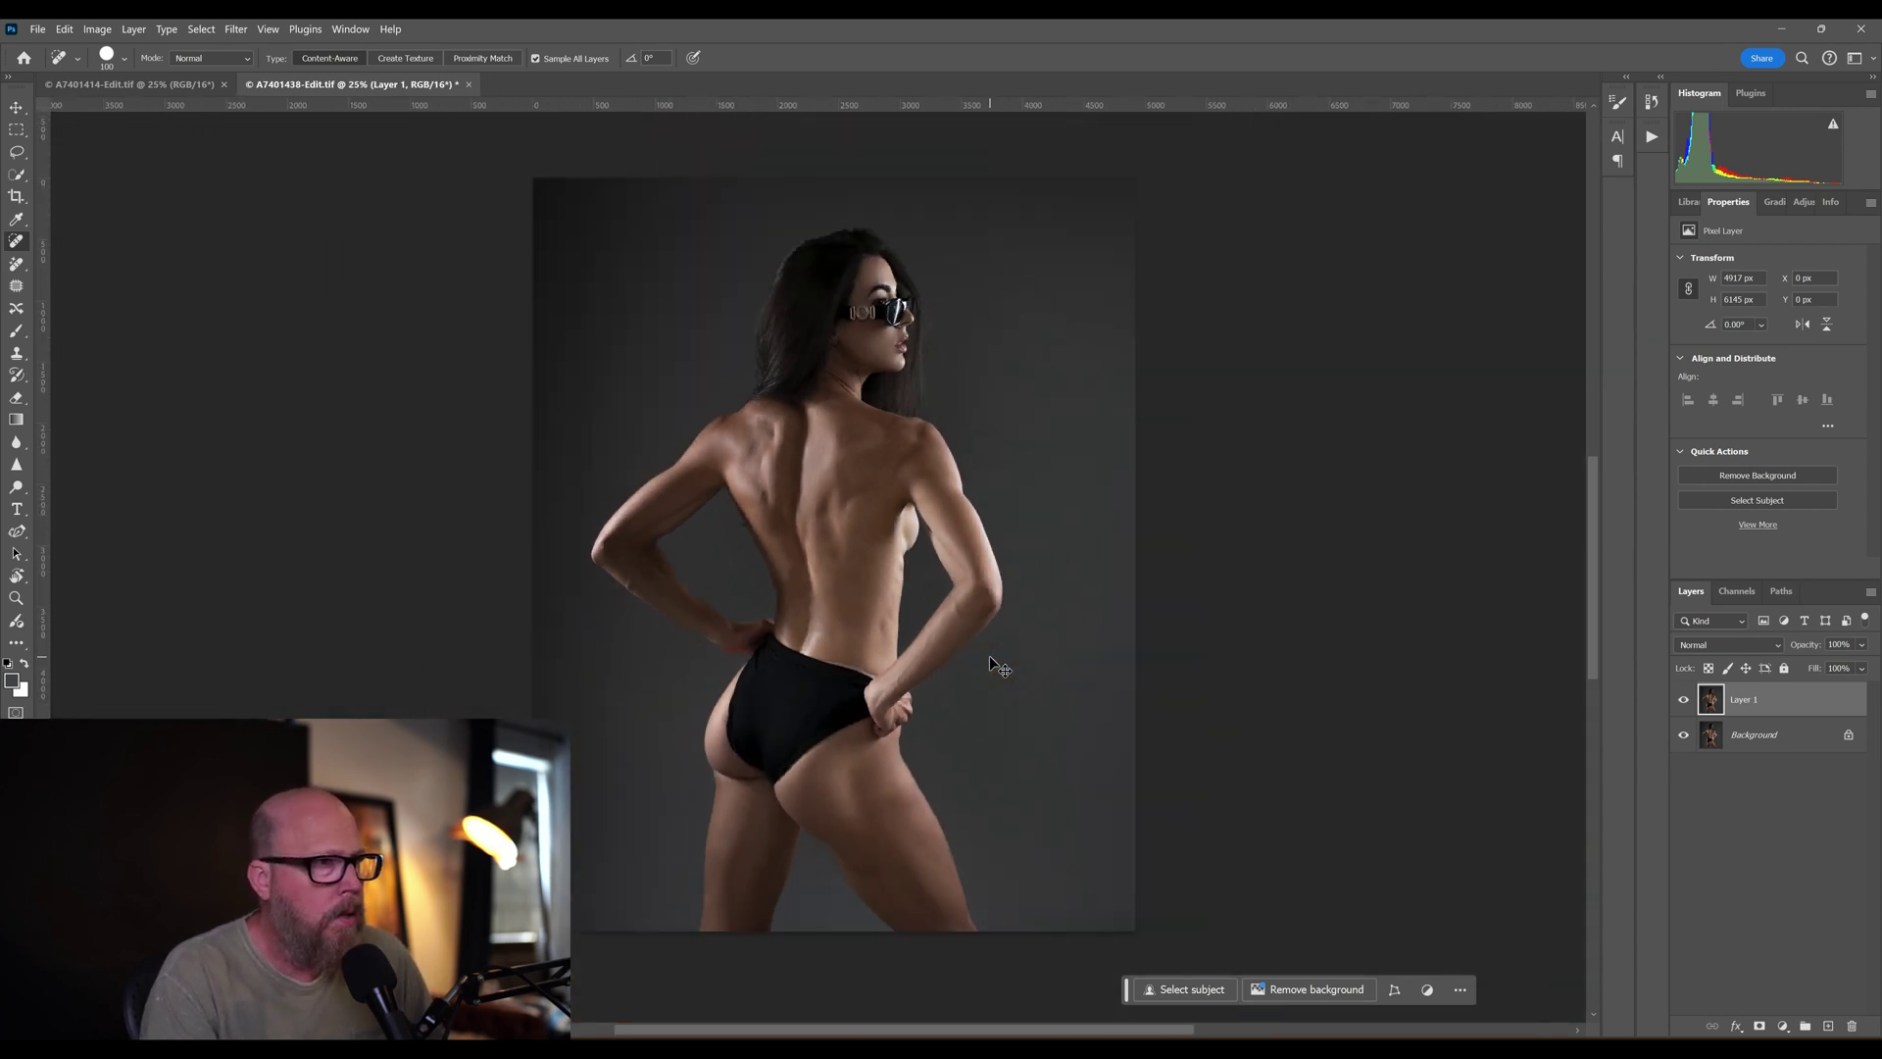
Step: Hide Layer 1 to compare against the original, zooming back in to 66.7%
{"action": "key", "text": "ctrl+minus"}
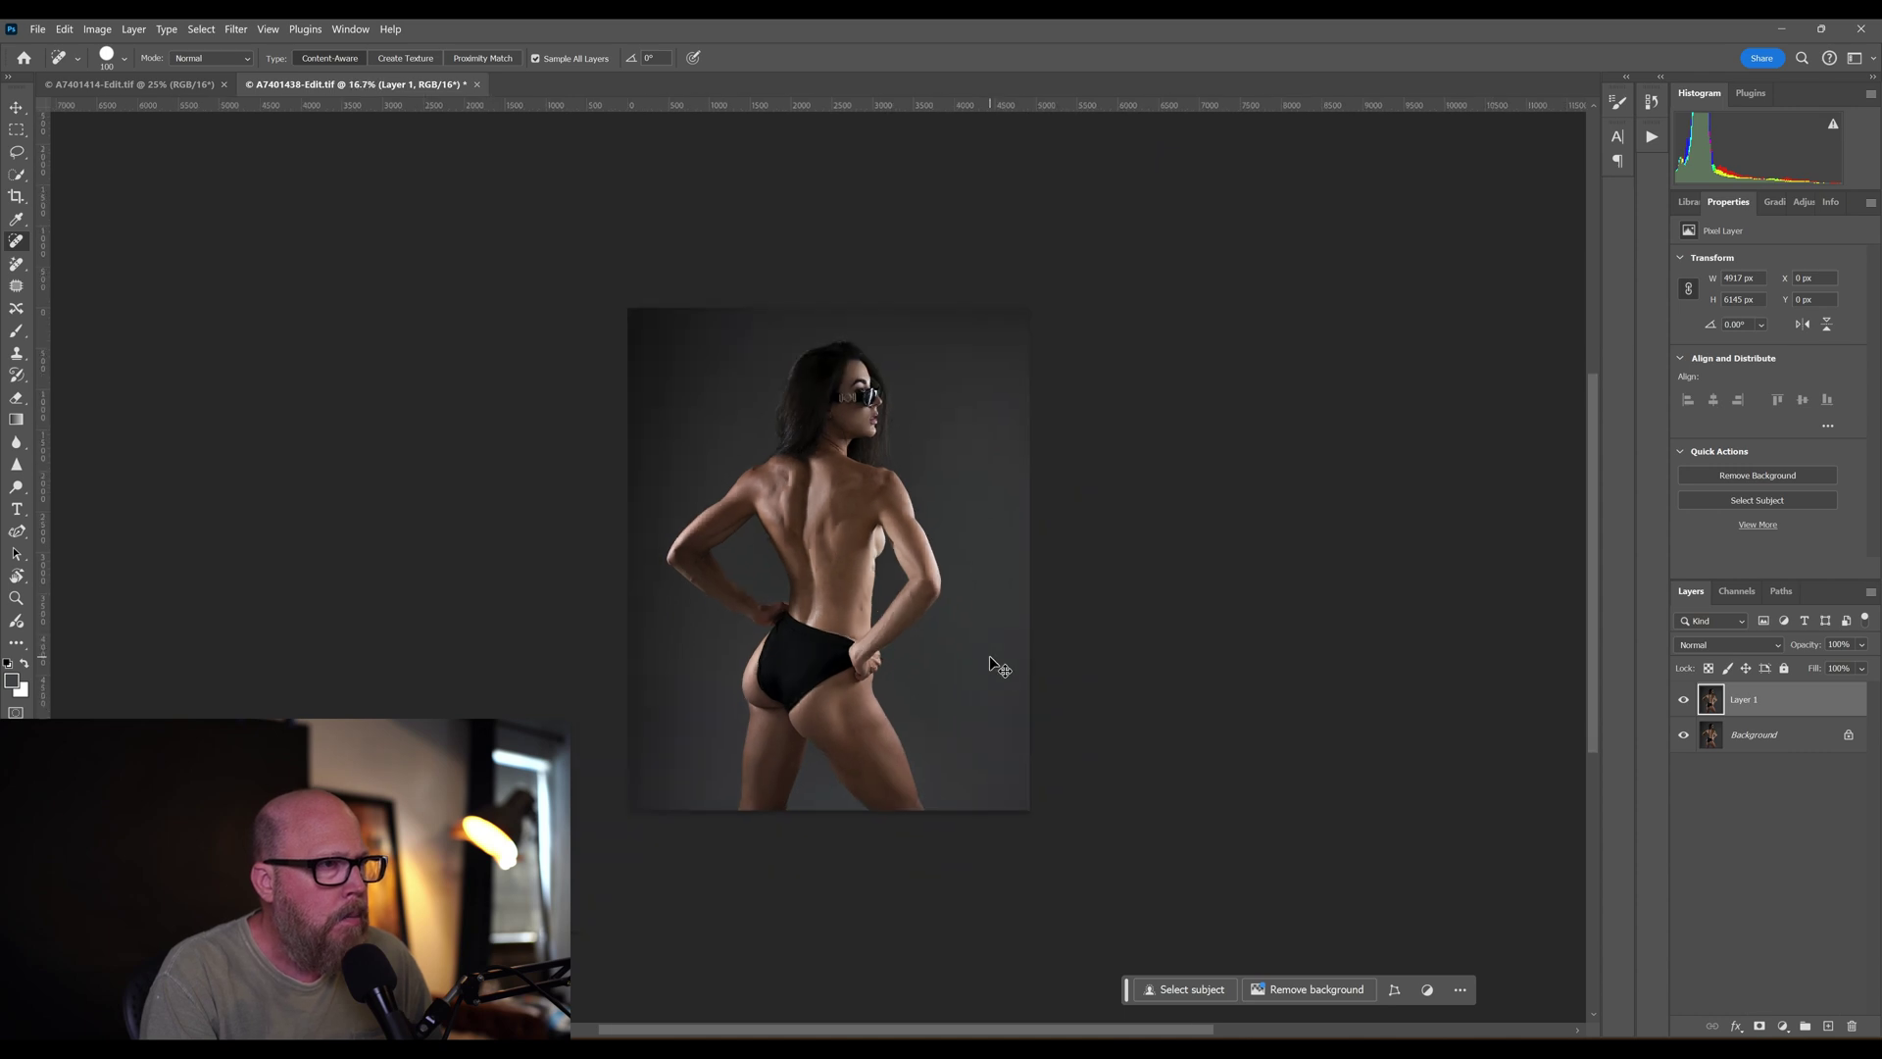
{"action": "left_click", "coordinate": [1684, 702]}
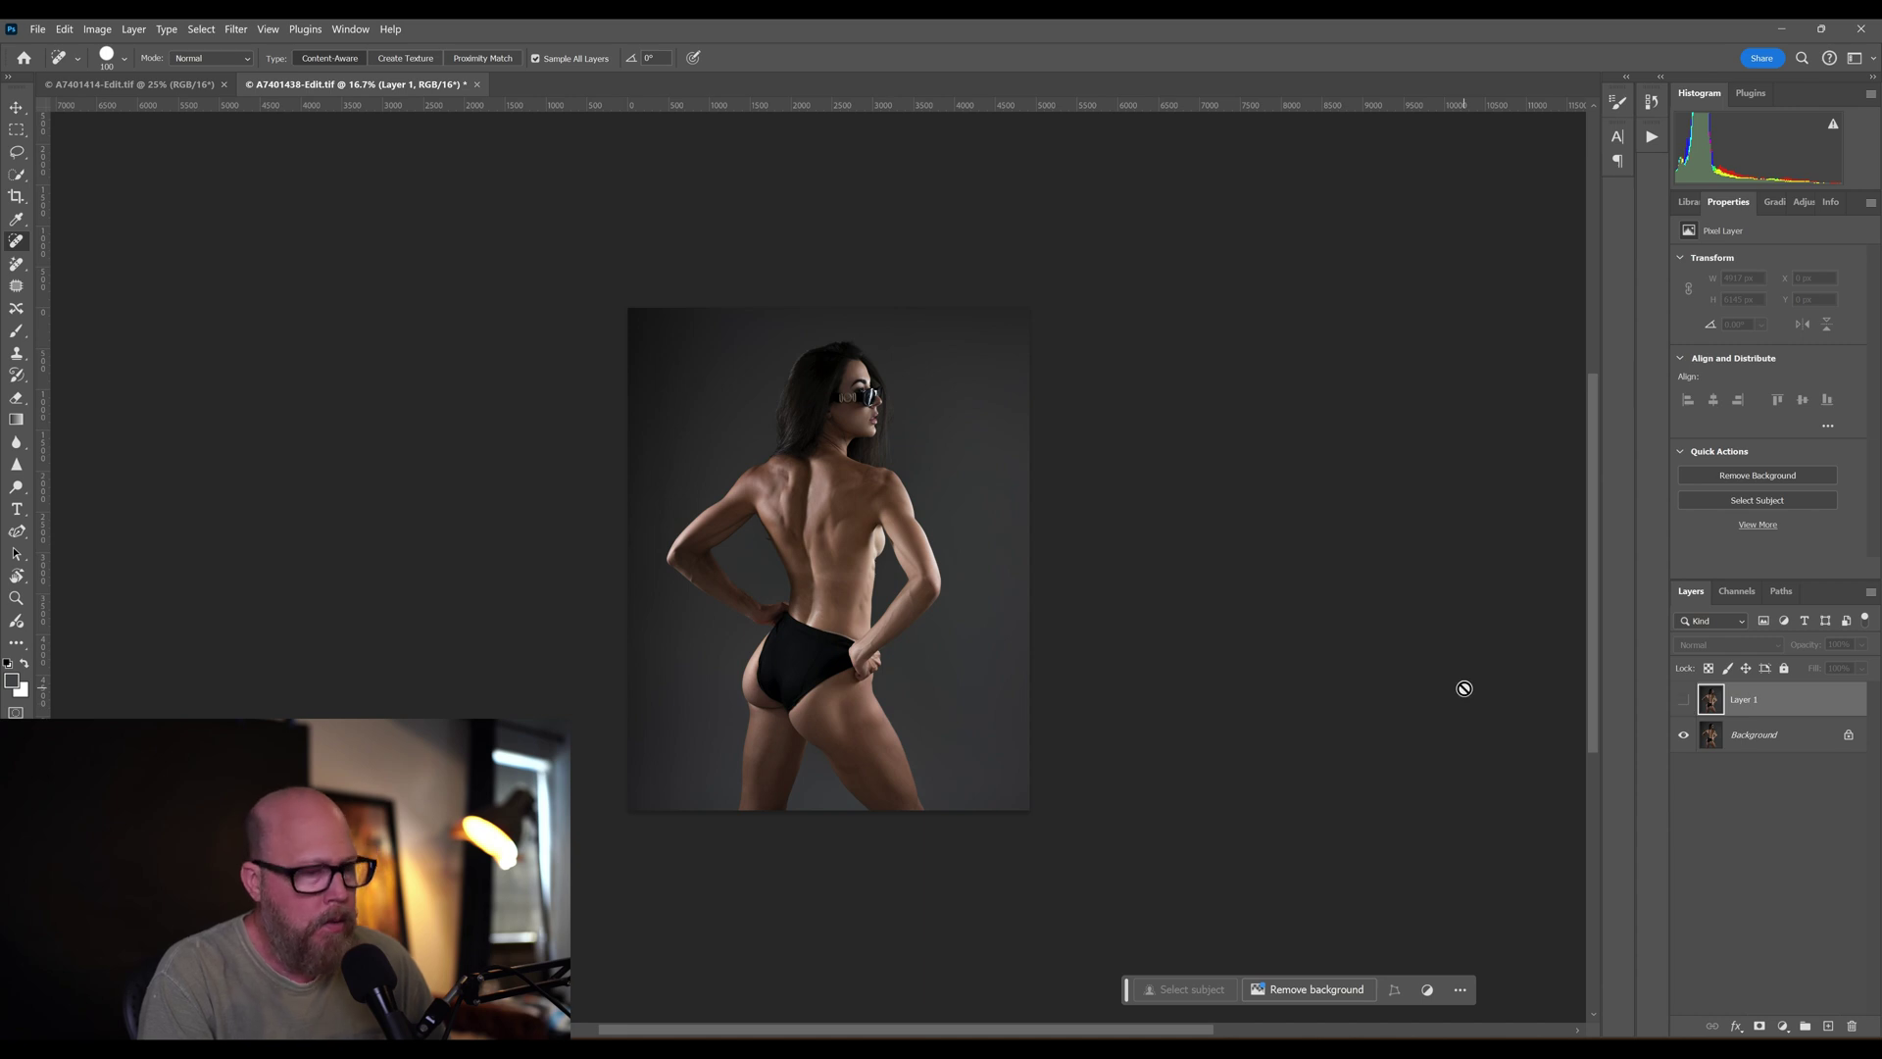
{"action": "key", "text": "ctrl+plus"}
{"action": "key", "text": "ctrl+plus"}
{"action": "key", "text": "ctrl+plus"}
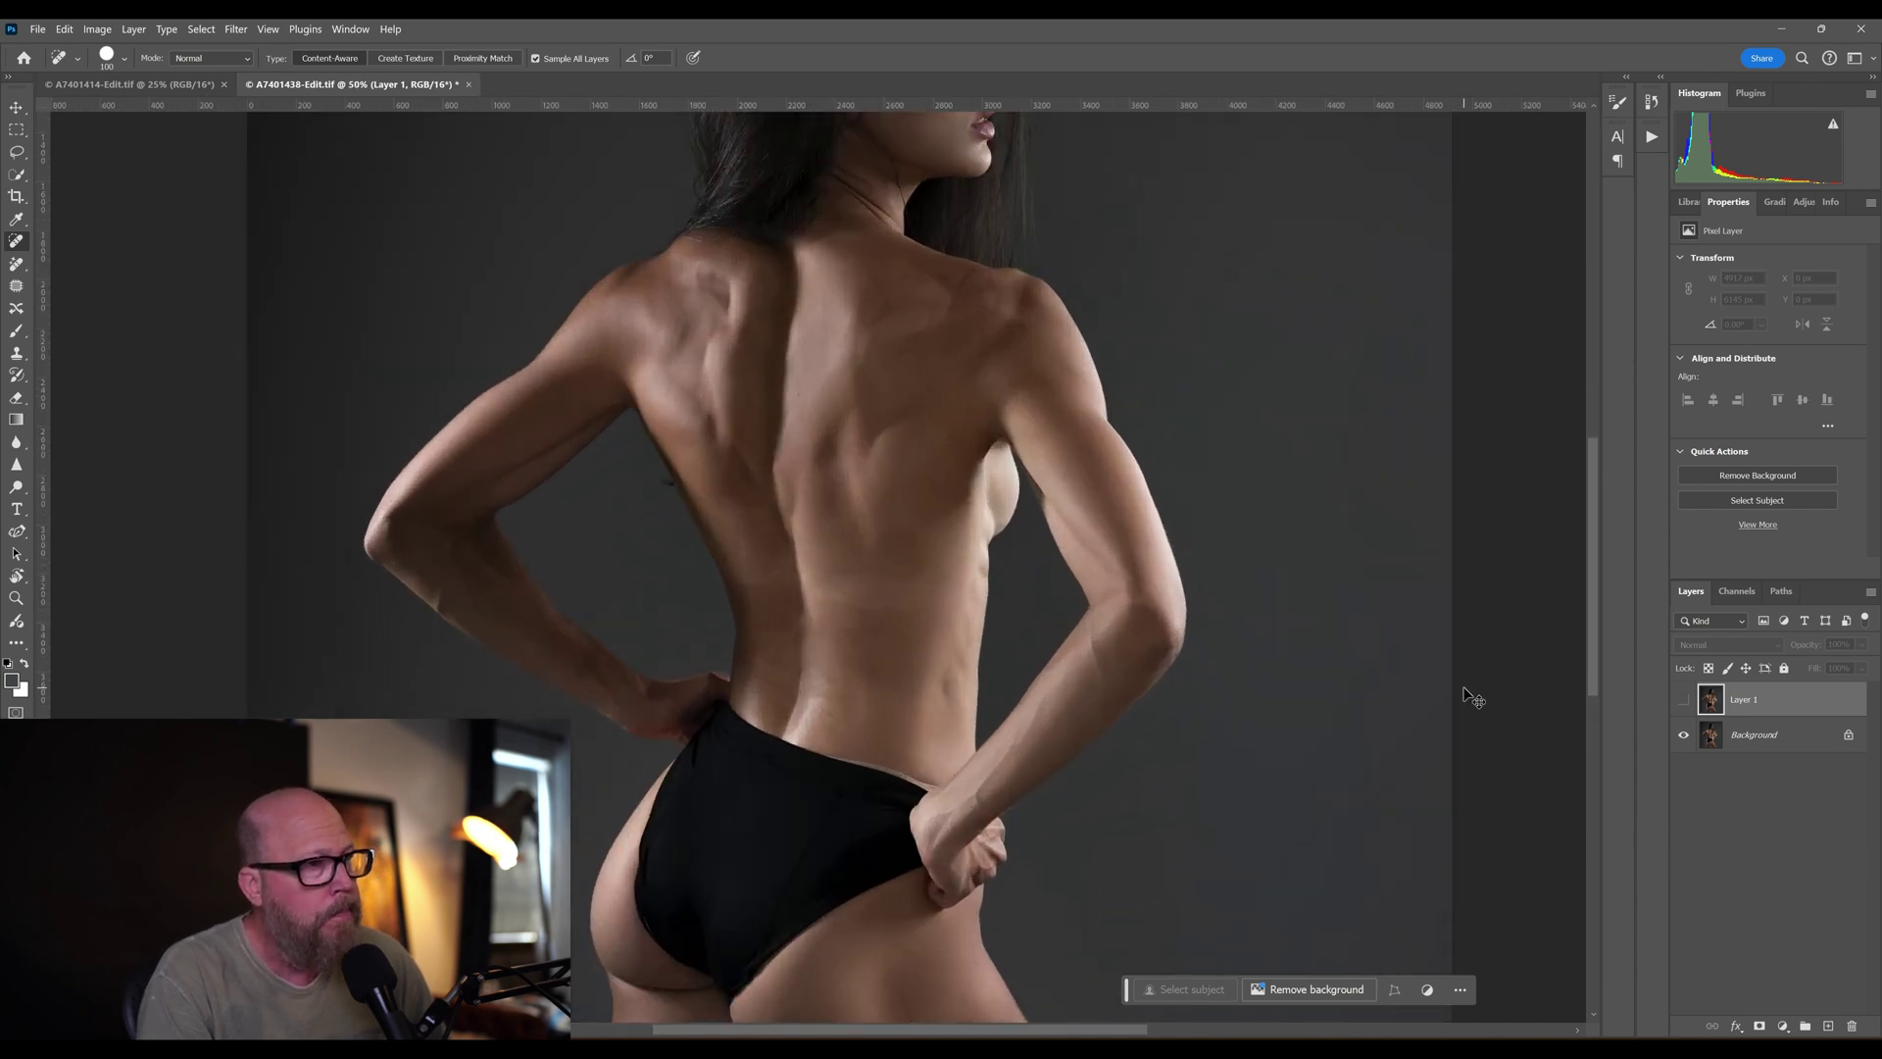
{"action": "key", "text": "ctrl+plus"}
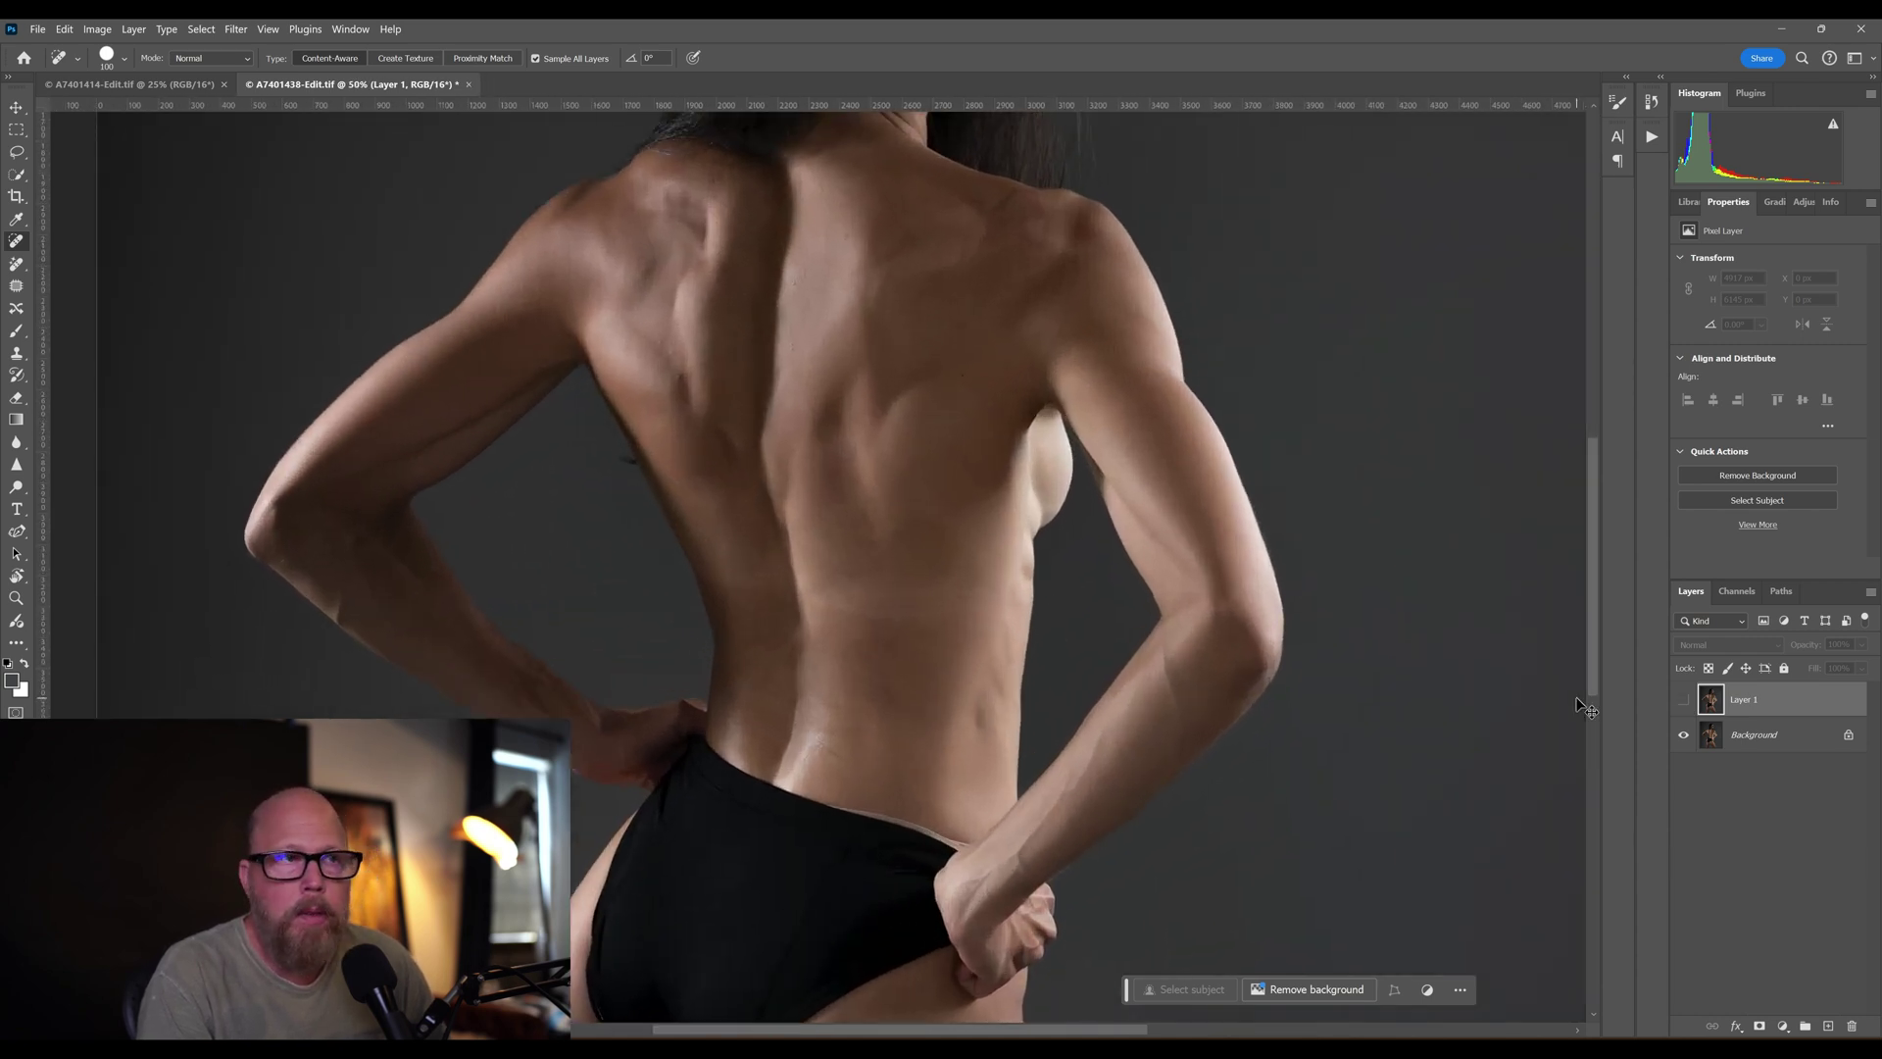
Step: Show Layer 1 again, heal one more lower-back patch, and select the Background layer
{"action": "left_click", "coordinate": [1684, 702]}
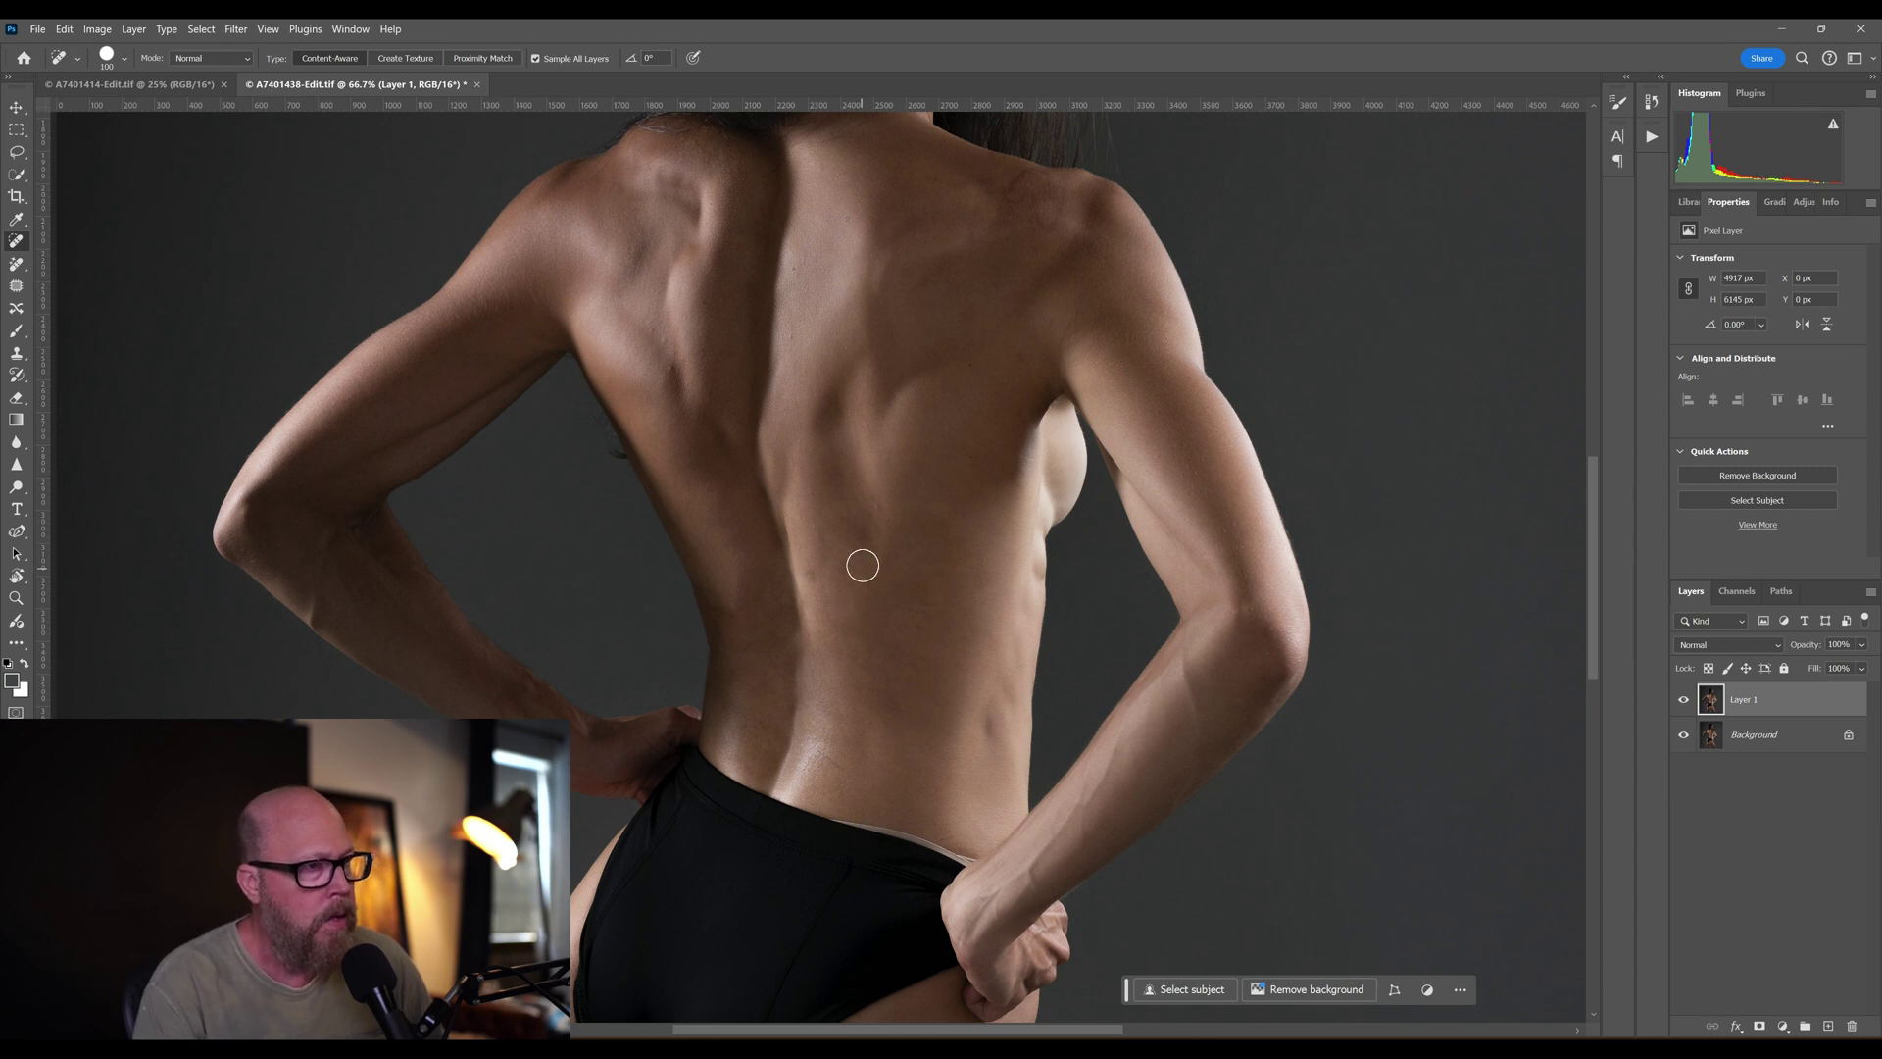
{"action": "left_click_drag", "start_coordinate": [859, 563], "coordinate": [864, 606]}
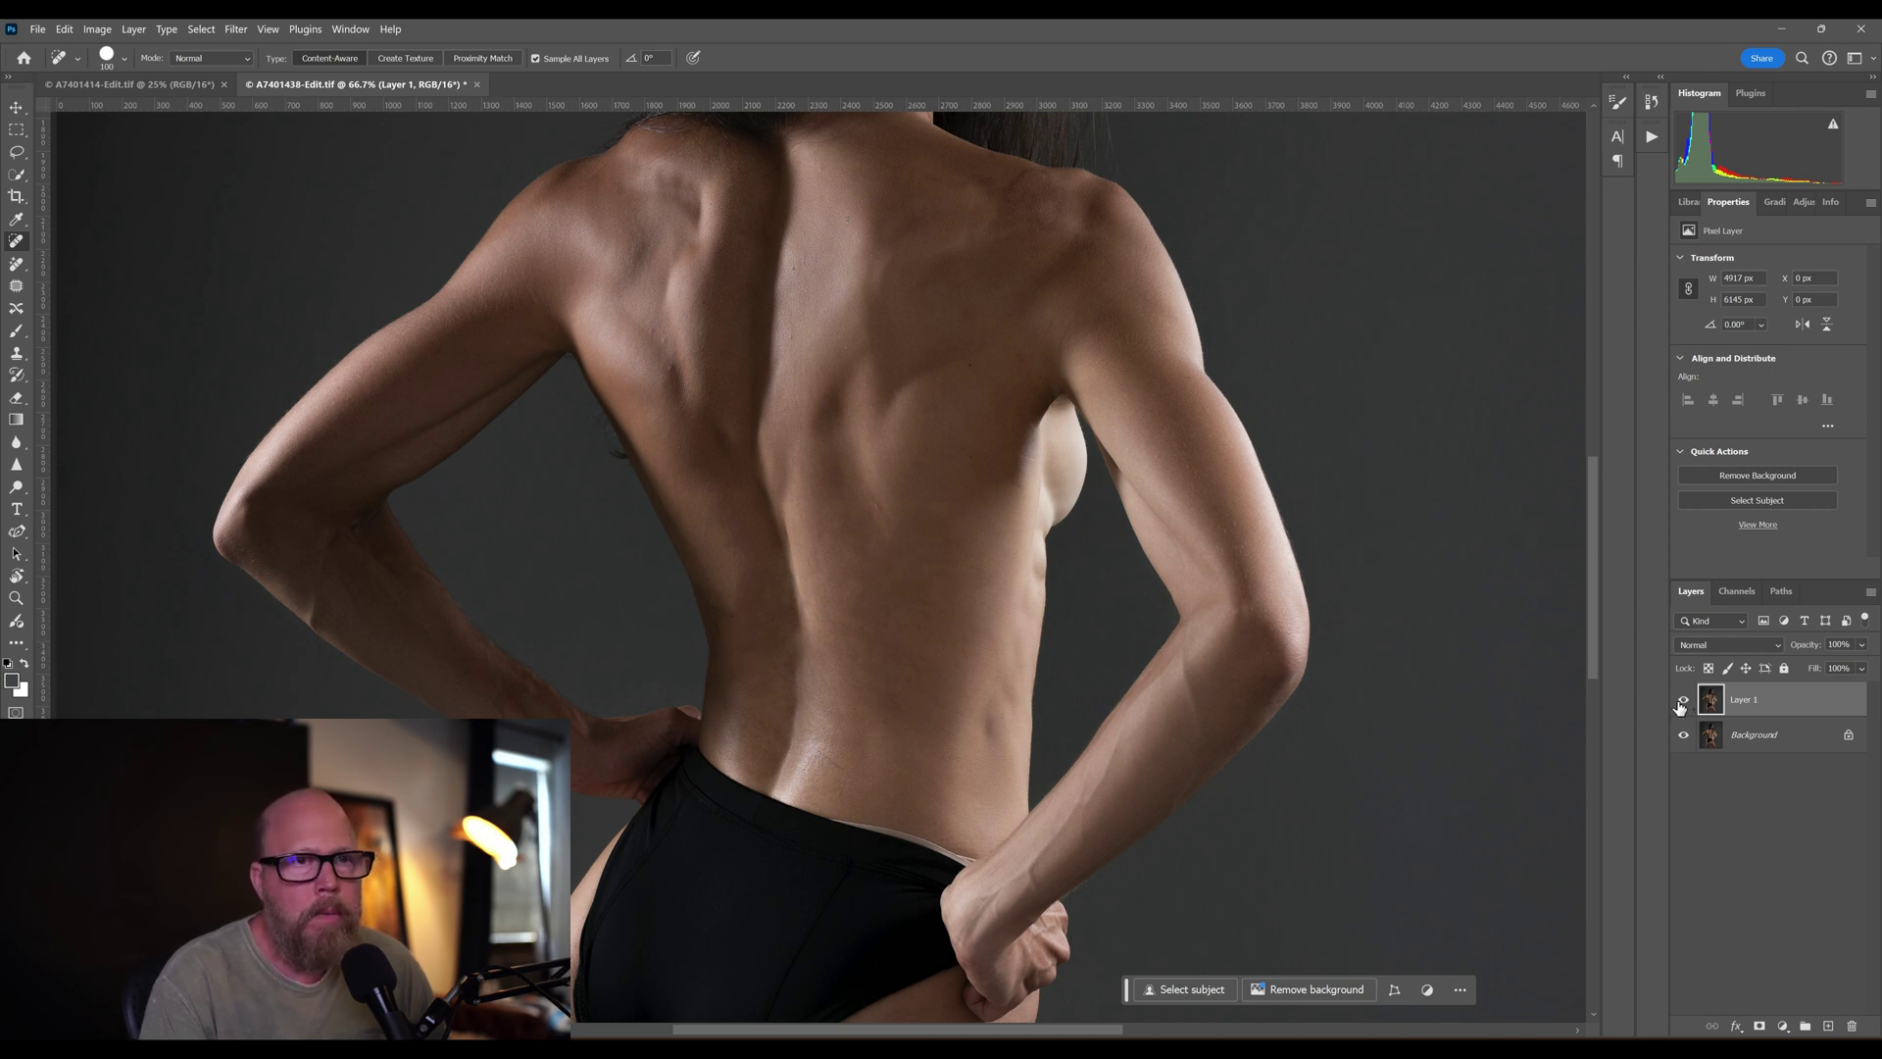
{"action": "left_click", "coordinate": [1743, 747]}
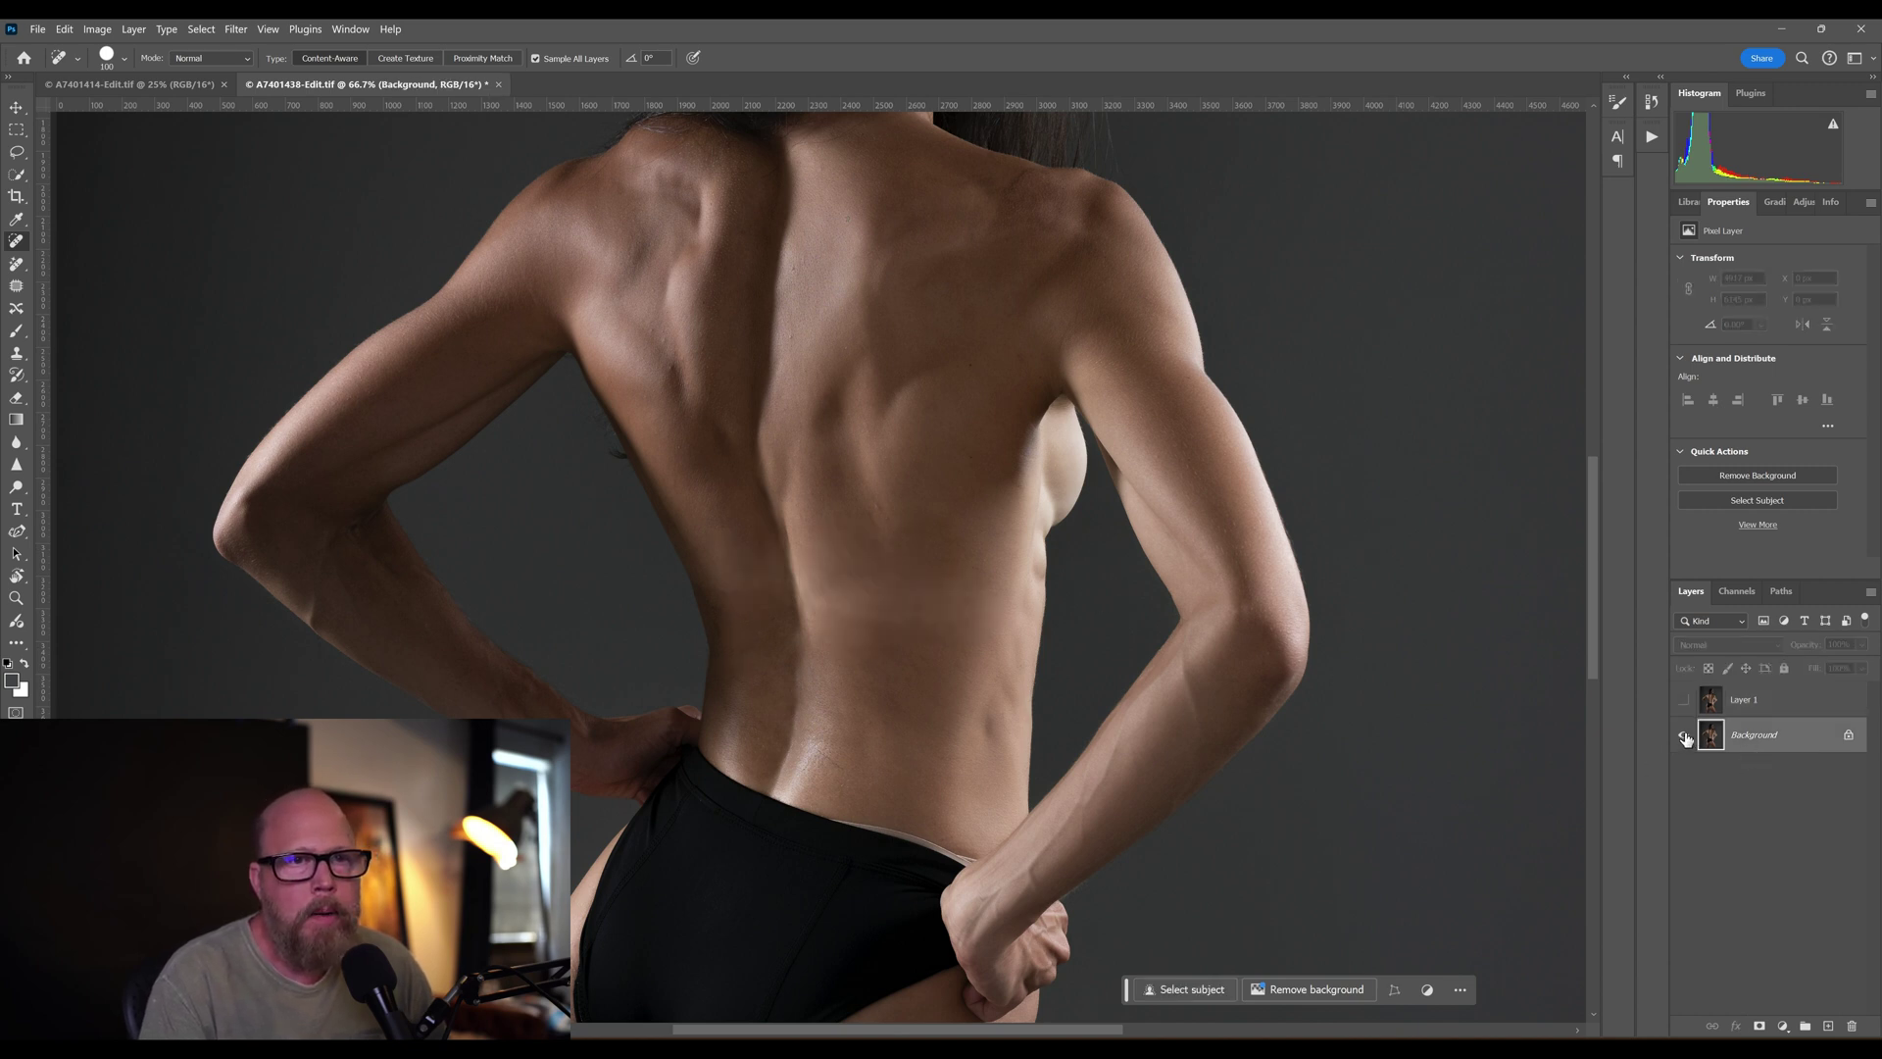
Step: Duplicate the Background as Background copy and switch to the Remove tool
{"action": "key", "text": "ctrl+j"}
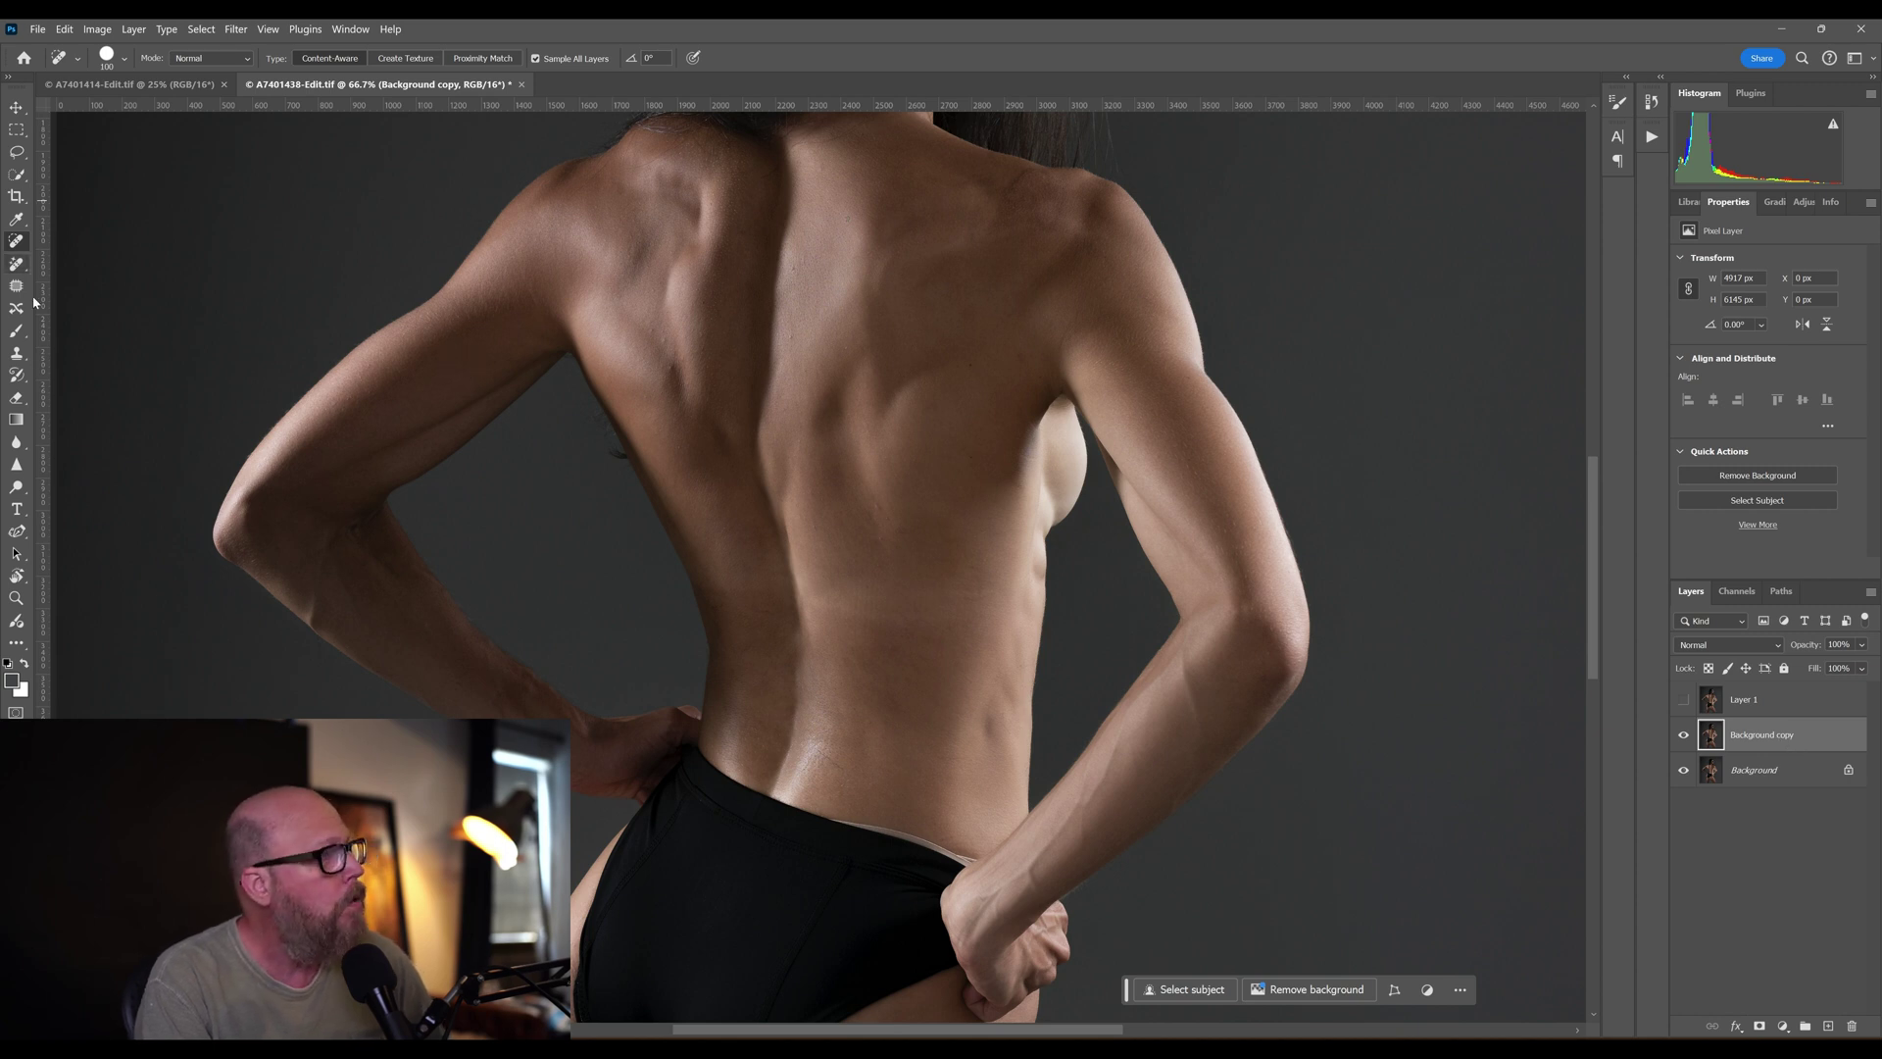
{"action": "left_click", "coordinate": [22, 266]}
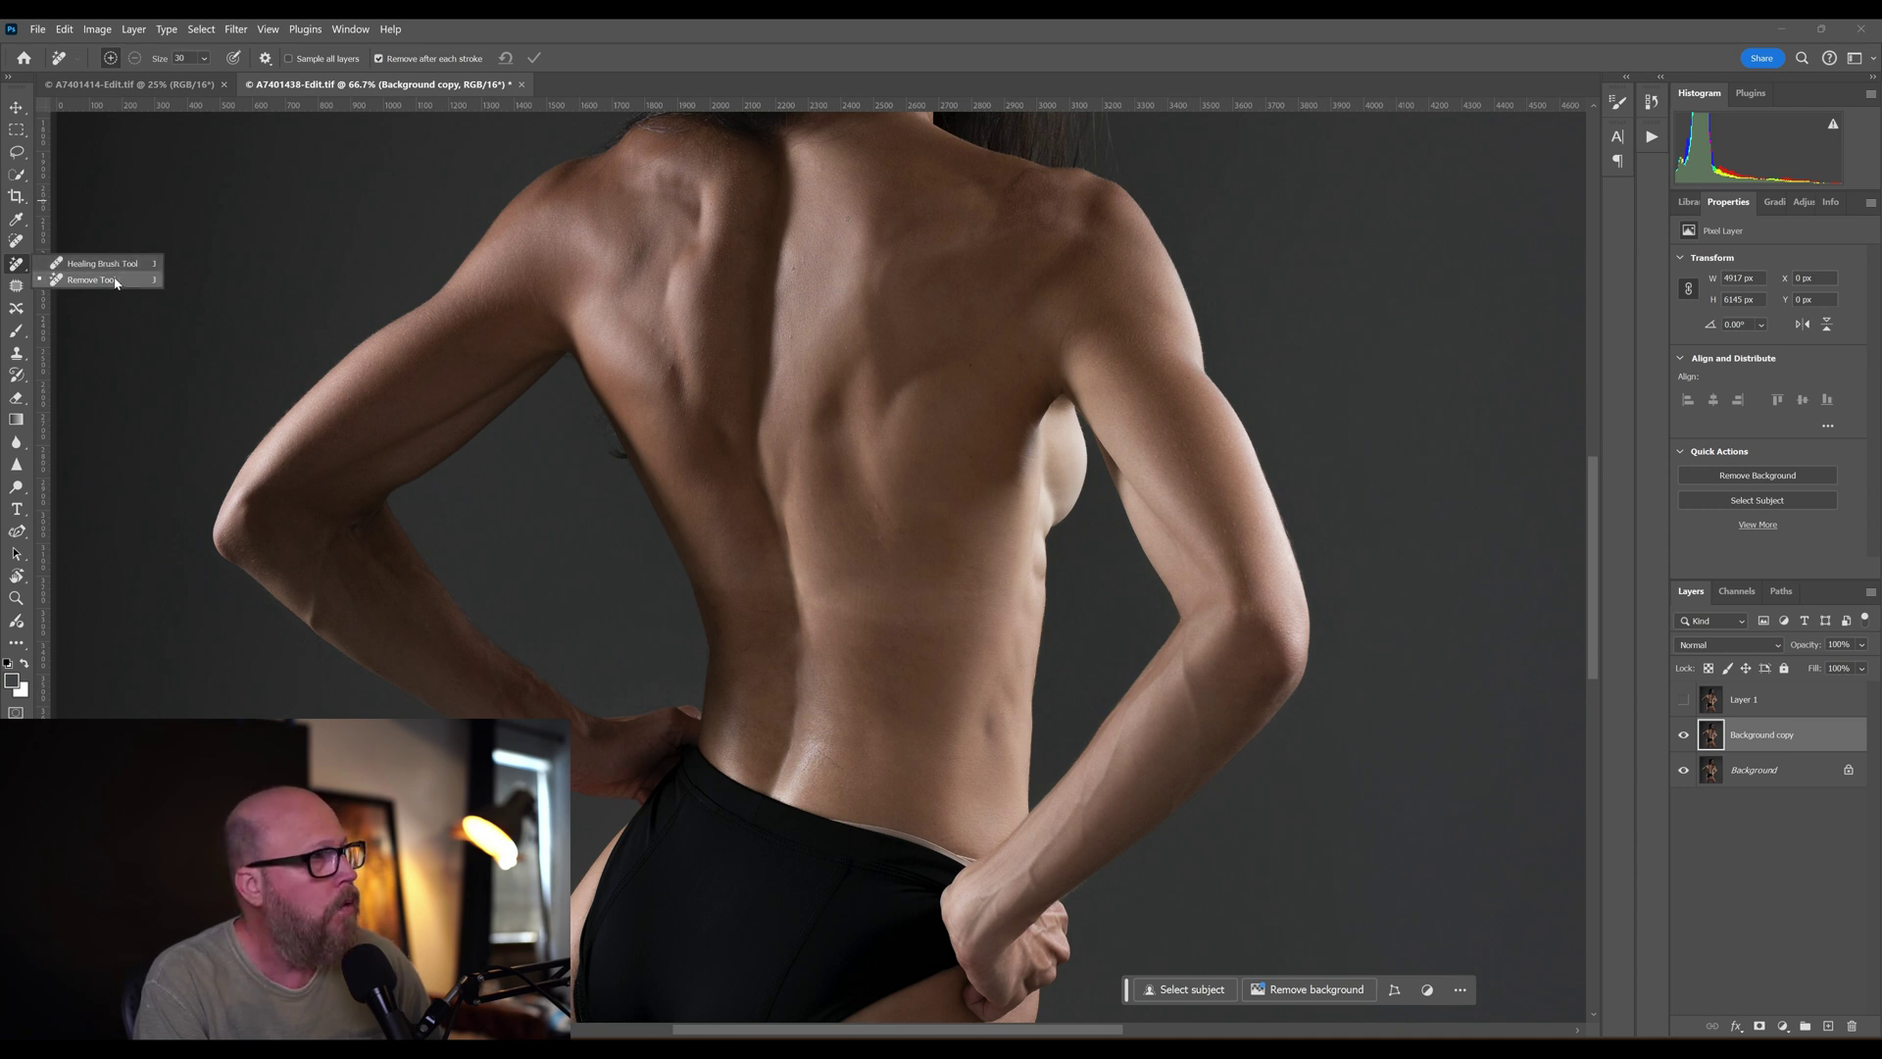
{"action": "left_click", "coordinate": [90, 280]}
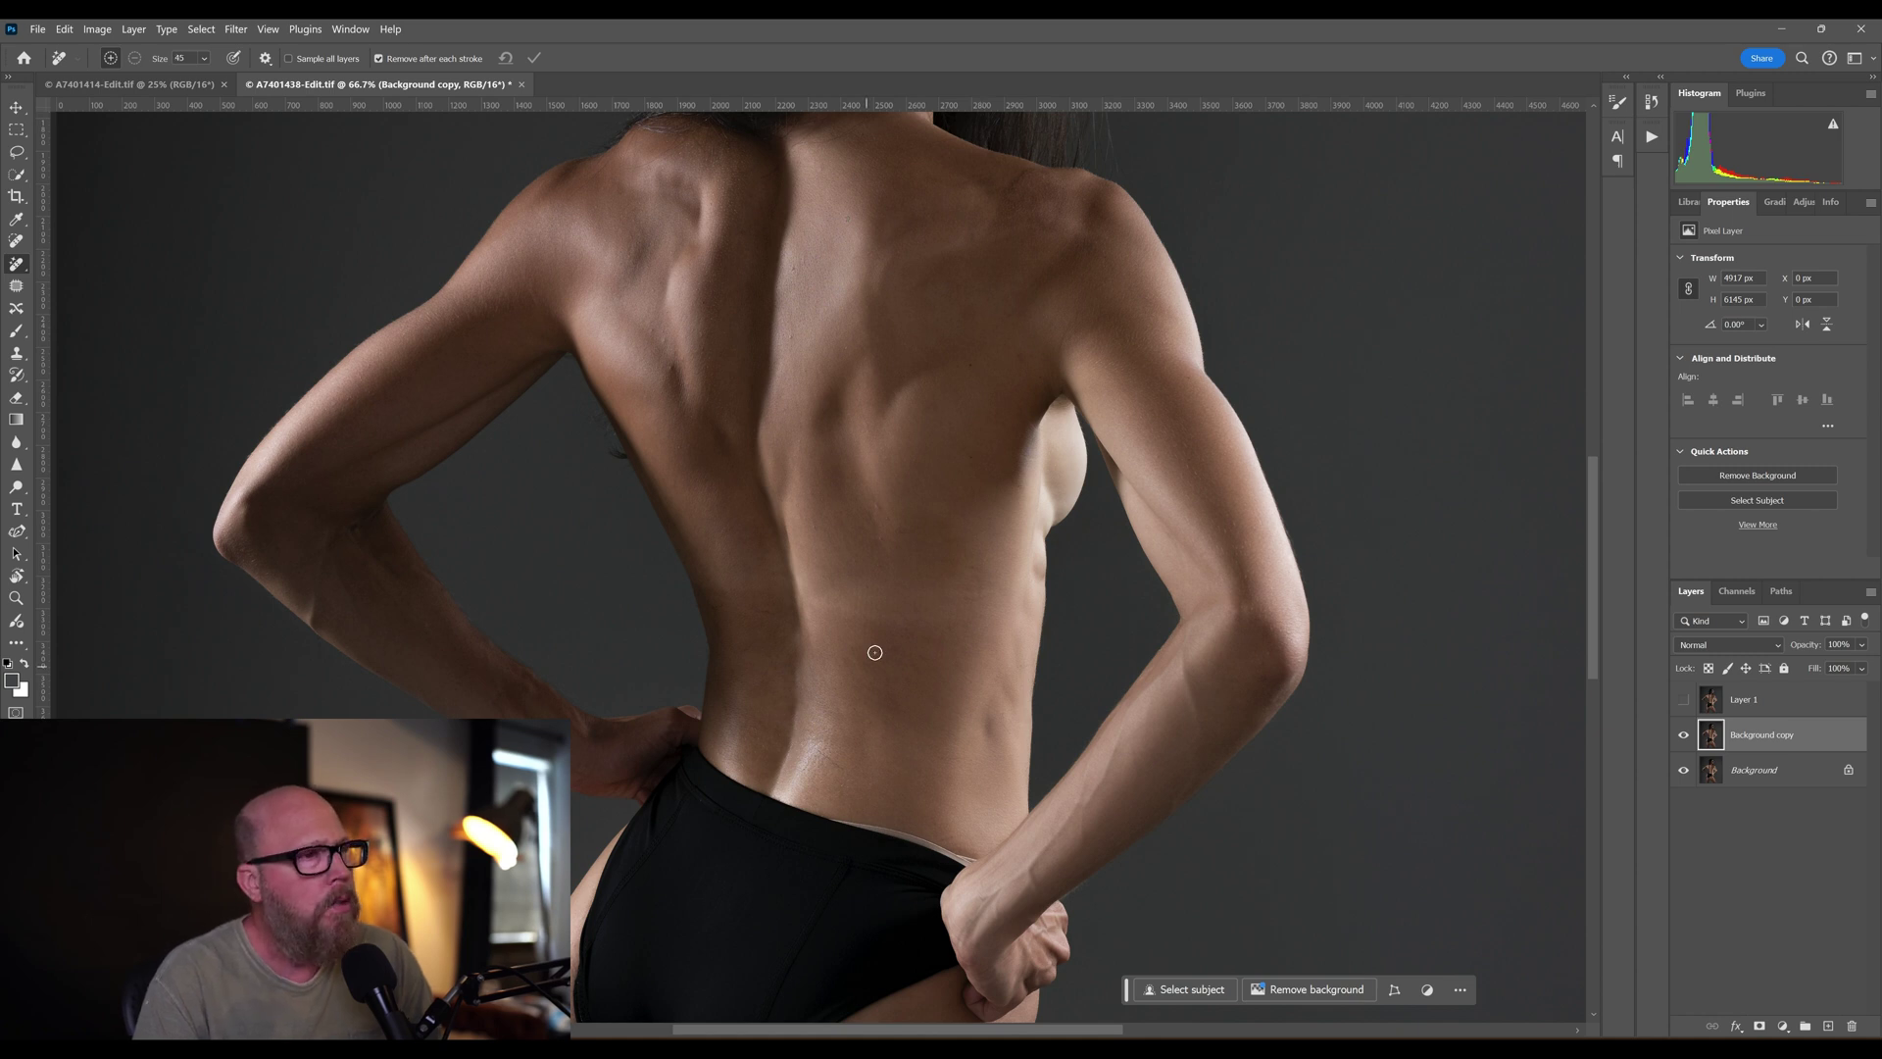
Step: Paint the Remove brush across the tan line on the lower back and dab out a leftover spot
{"action": "key", "text": "bracketright"}
{"action": "key", "text": "bracketright"}
{"action": "key", "text": "bracketright"}
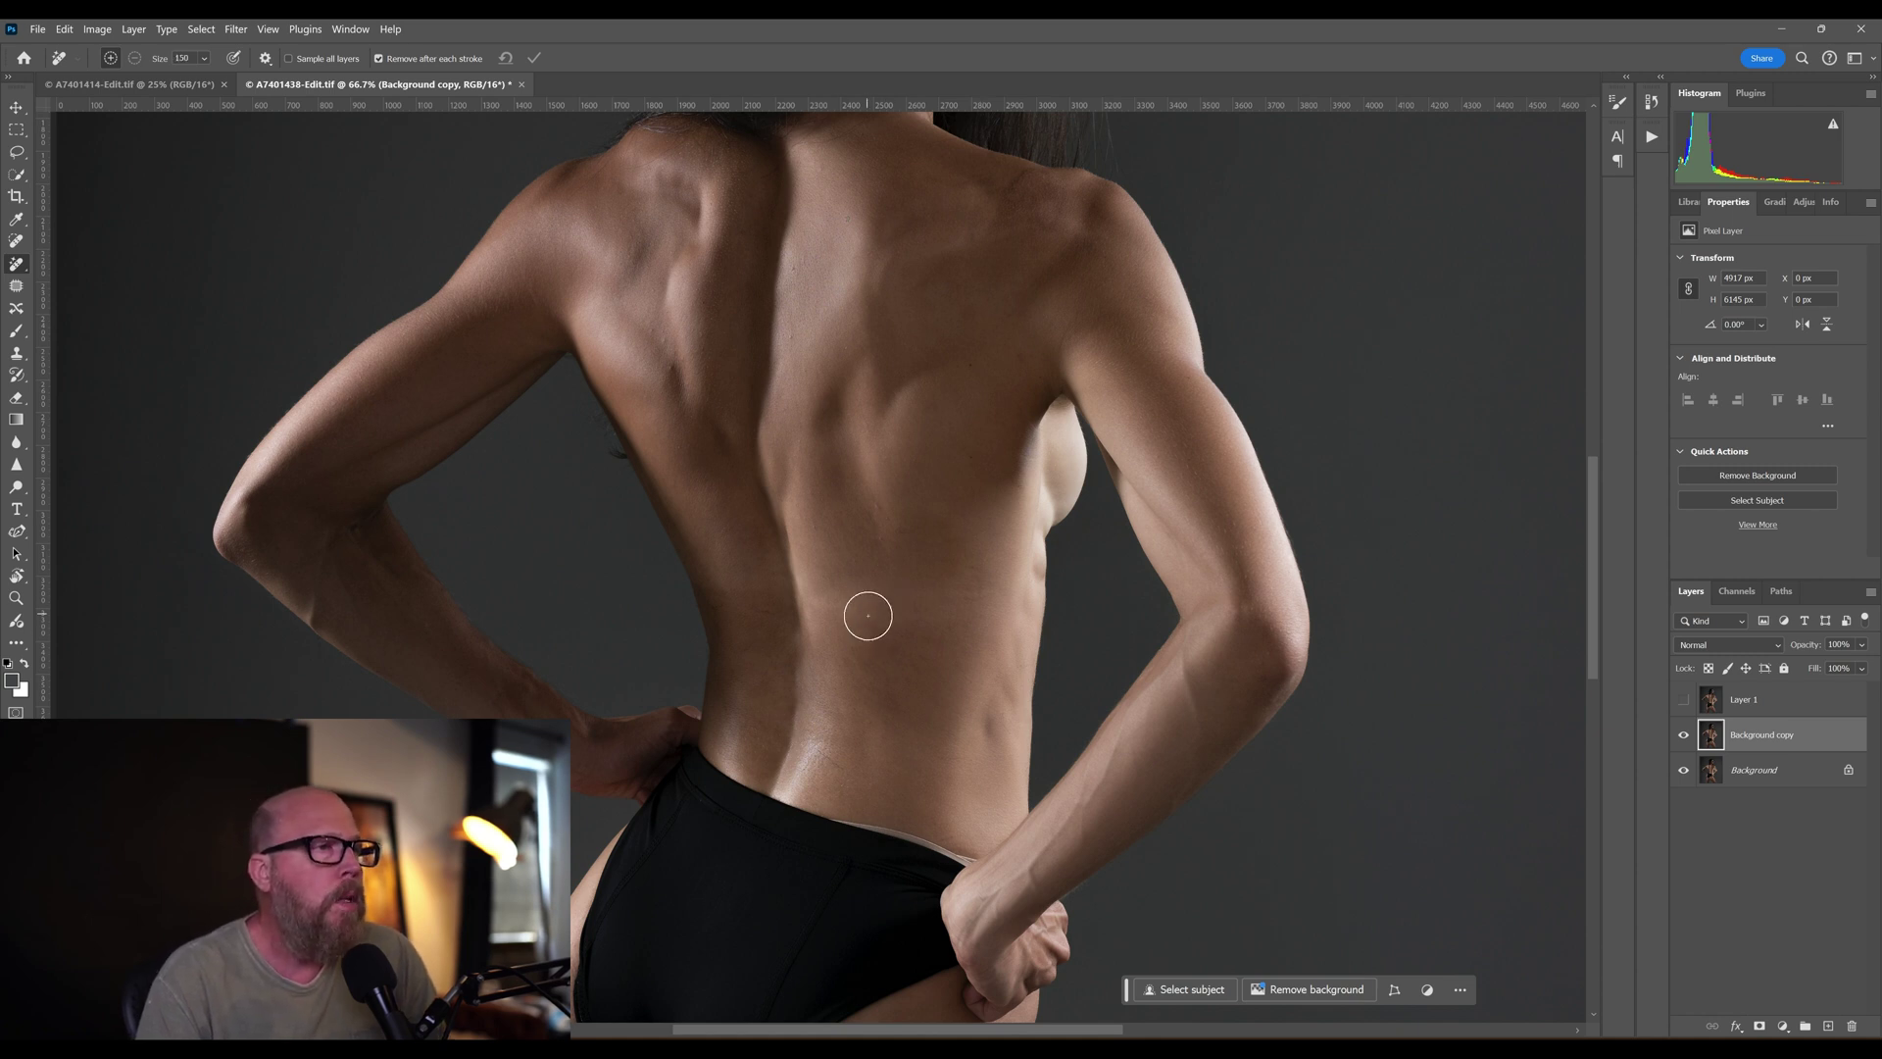
{"action": "key", "text": "bracketright"}
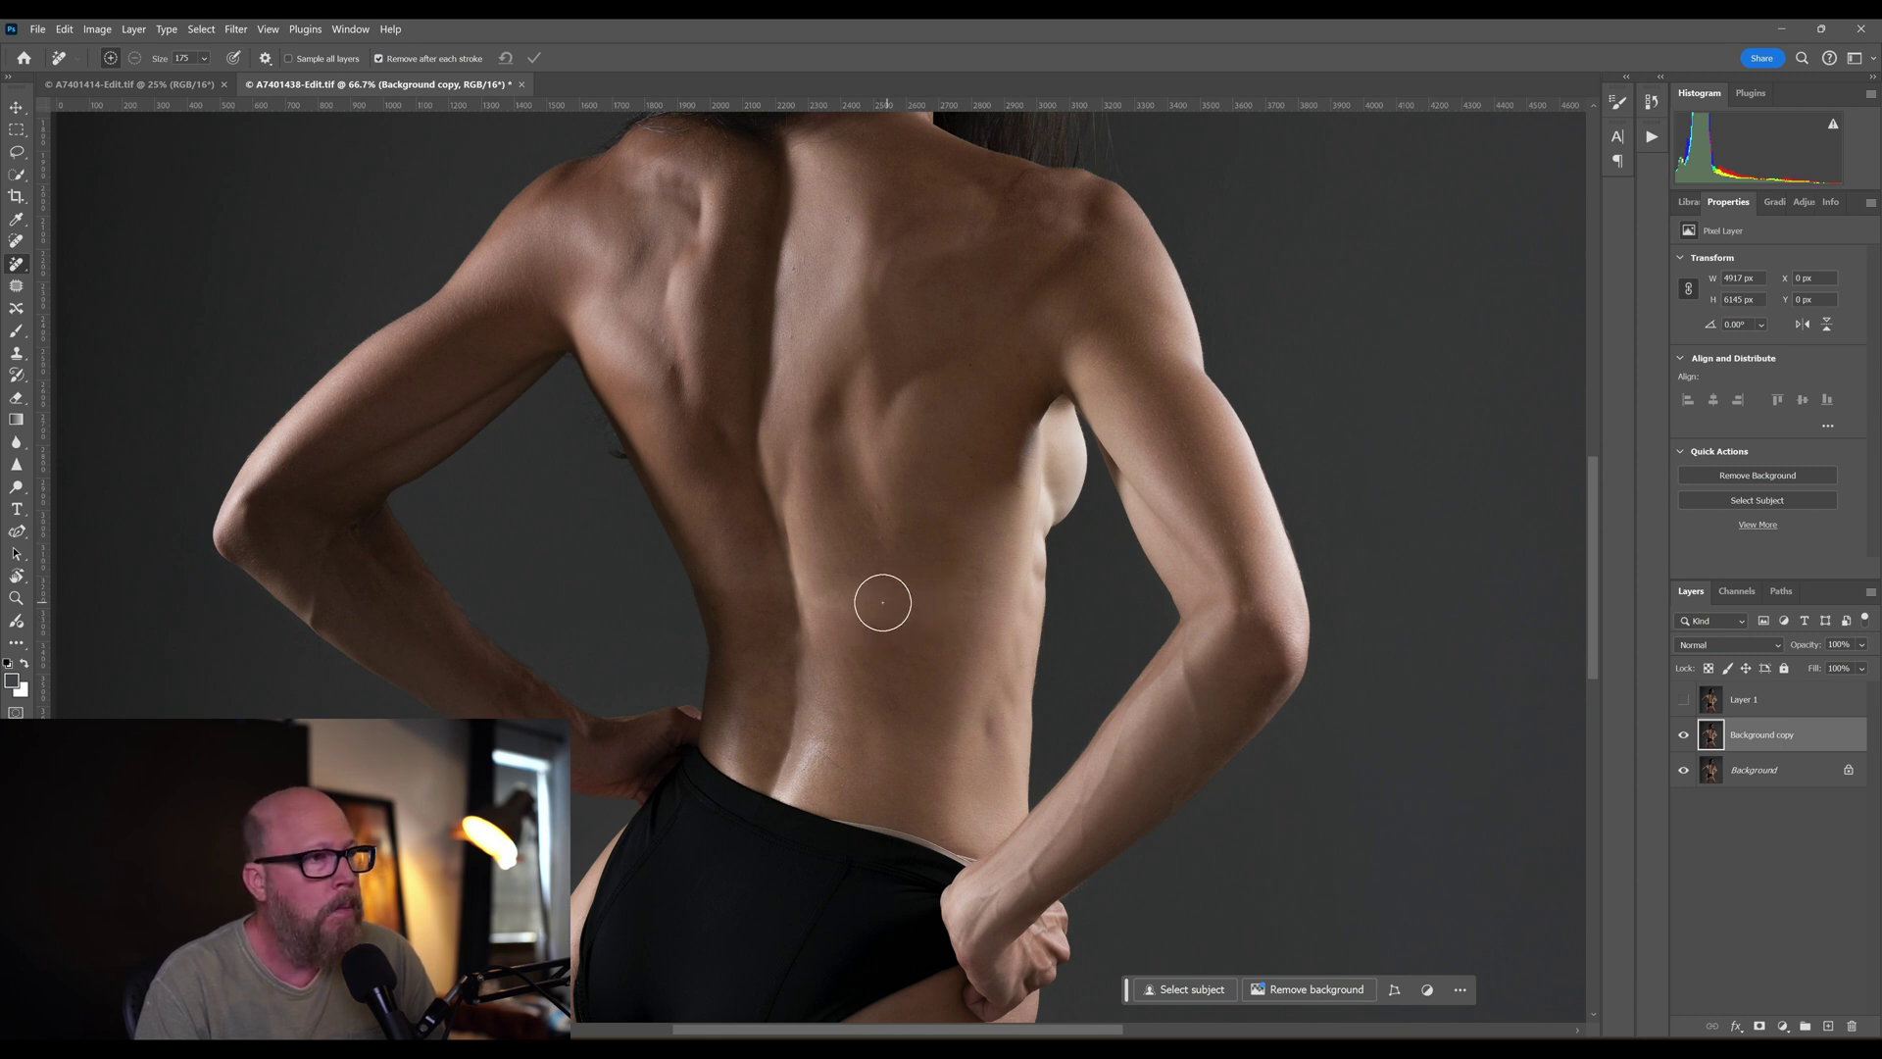
{"action": "key", "text": "bracketleft"}
{"action": "left_click_drag", "start_coordinate": [818, 601], "coordinate": [964, 608]}
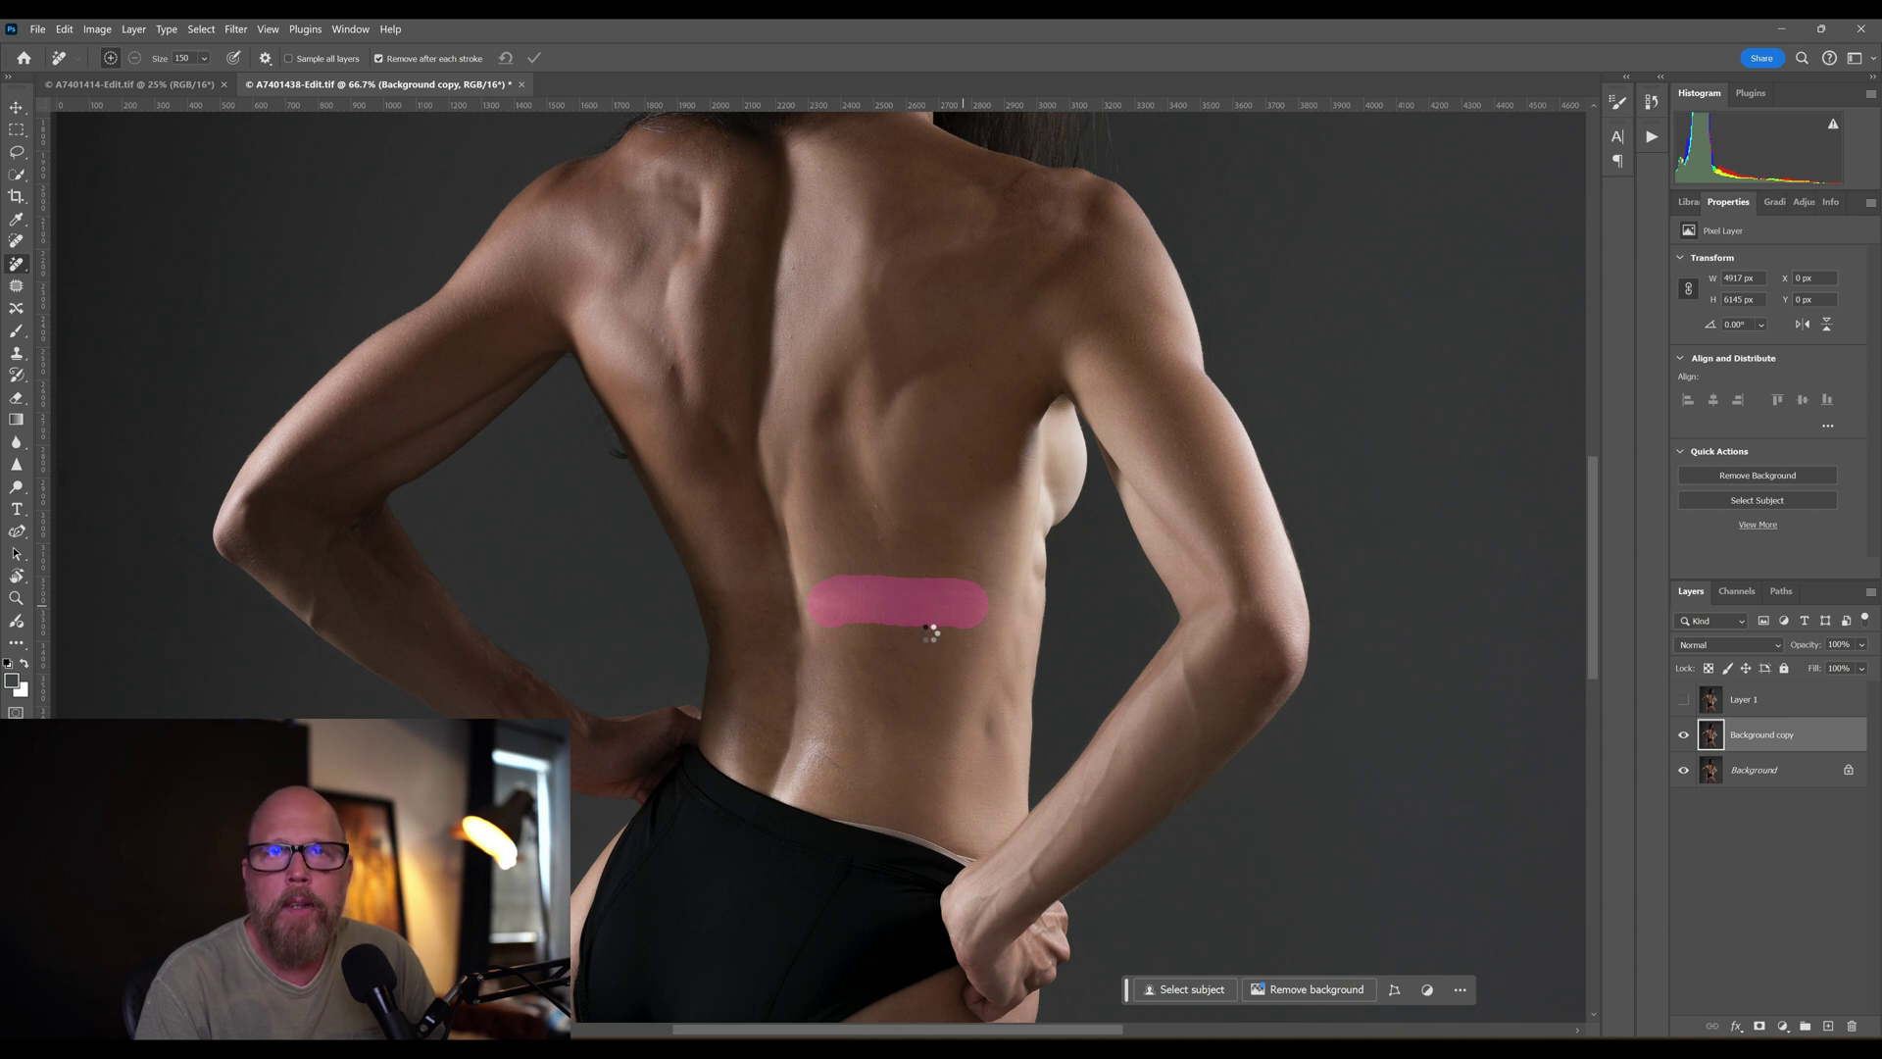
{"action": "left_click_drag", "start_coordinate": [855, 602], "coordinate": [904, 605]}
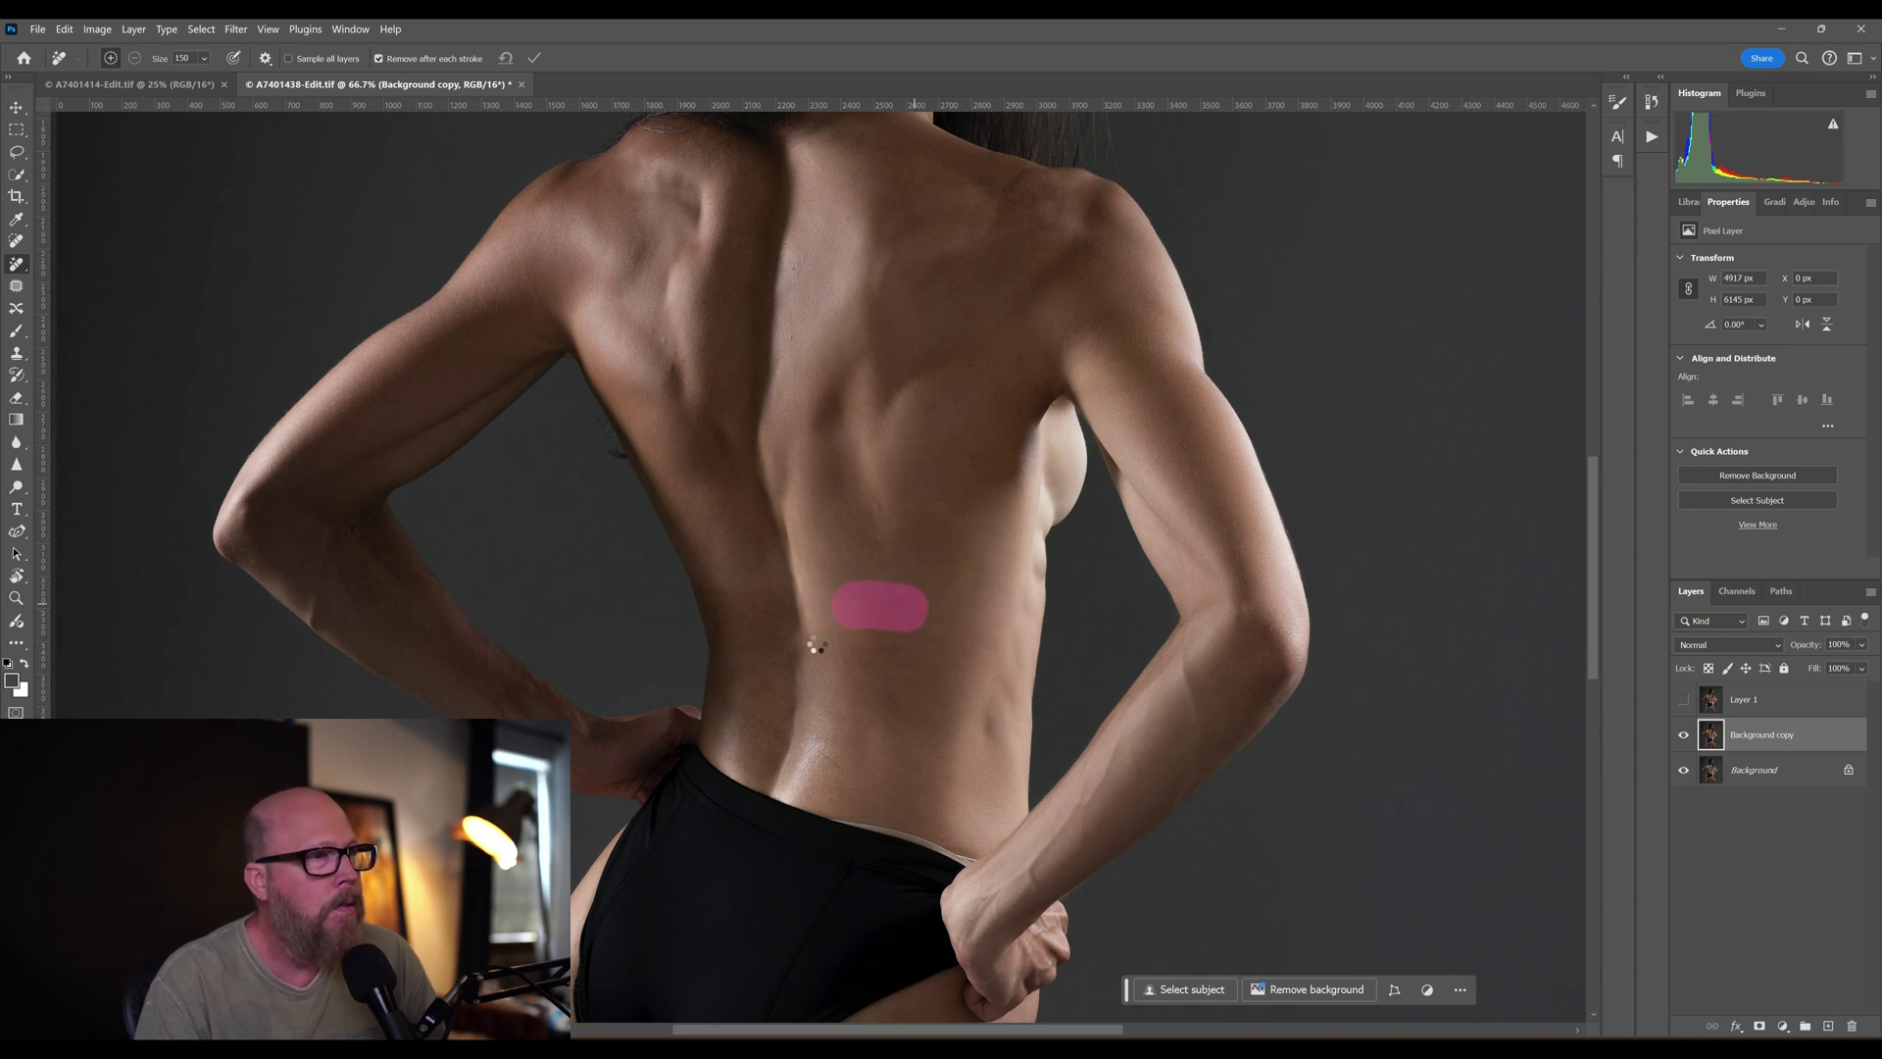
{"action": "key", "text": "bracketleft"}
{"action": "key", "text": "bracketleft"}
{"action": "key", "text": "bracketleft"}
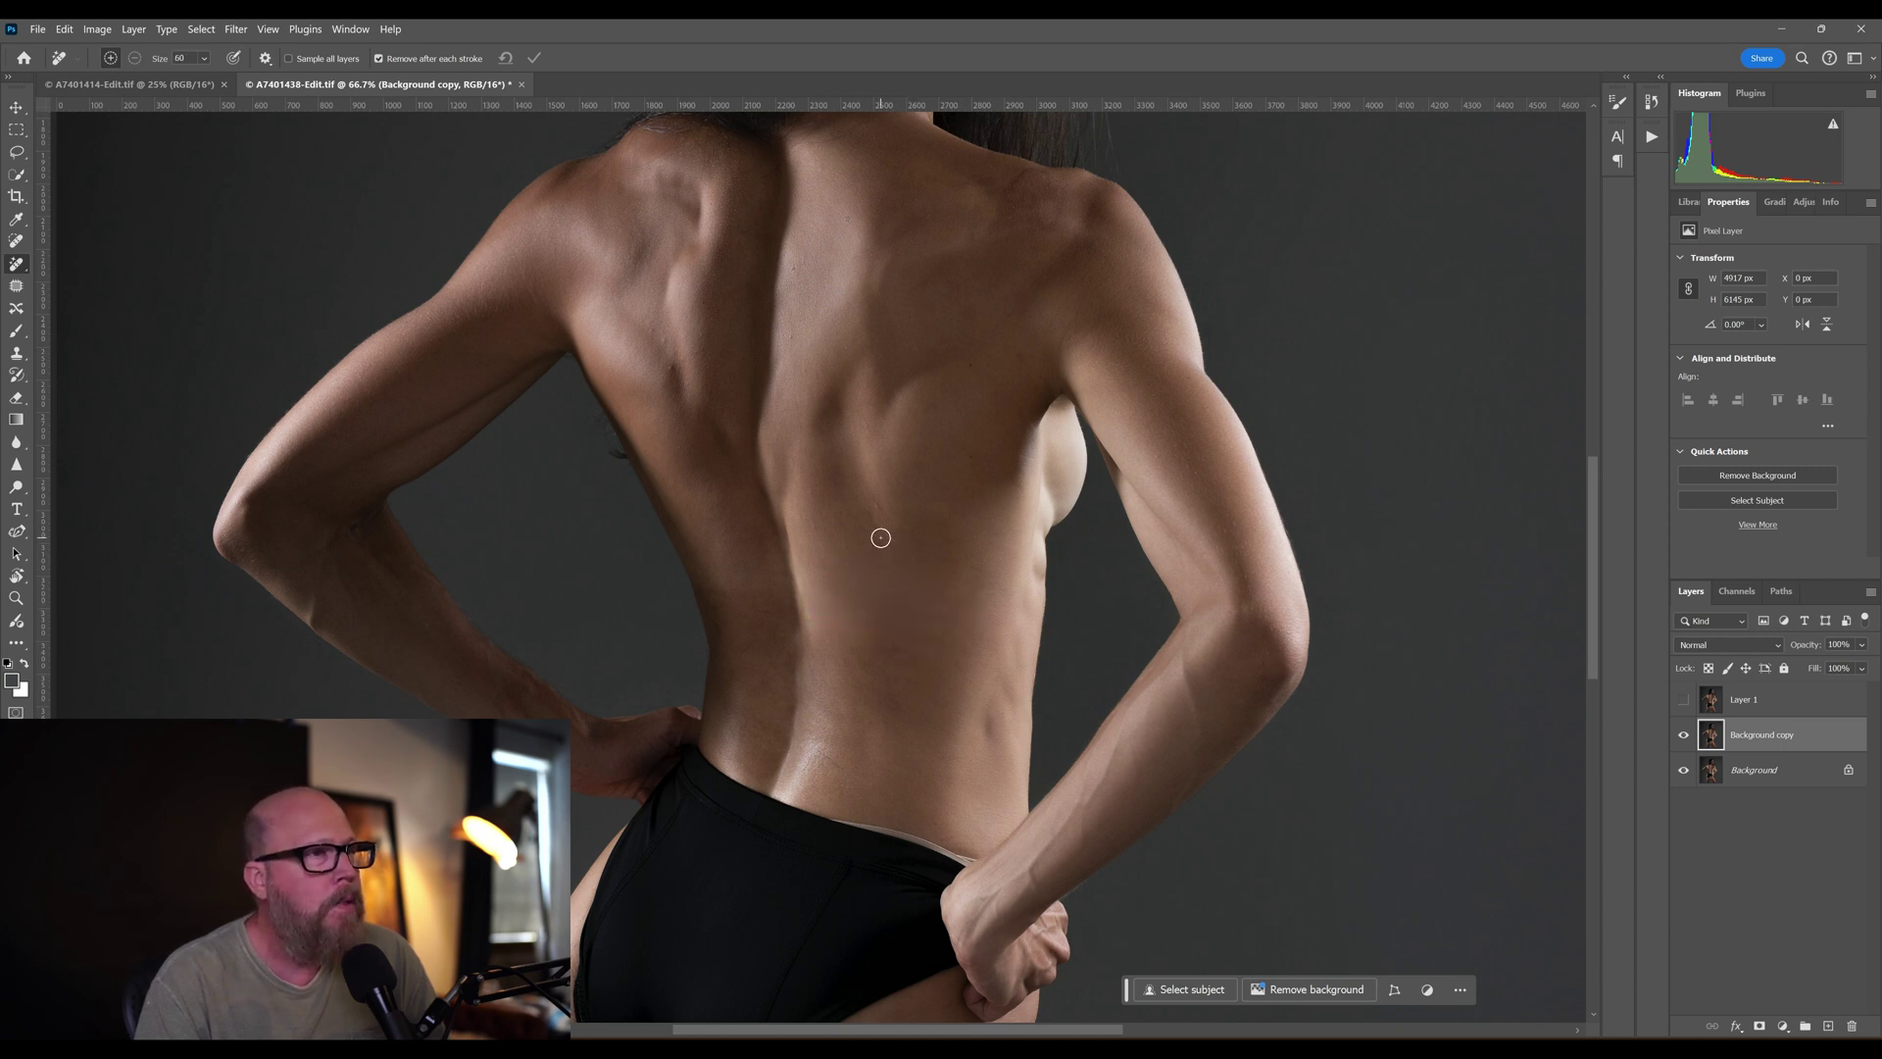
{"action": "left_click", "coordinate": [878, 505]}
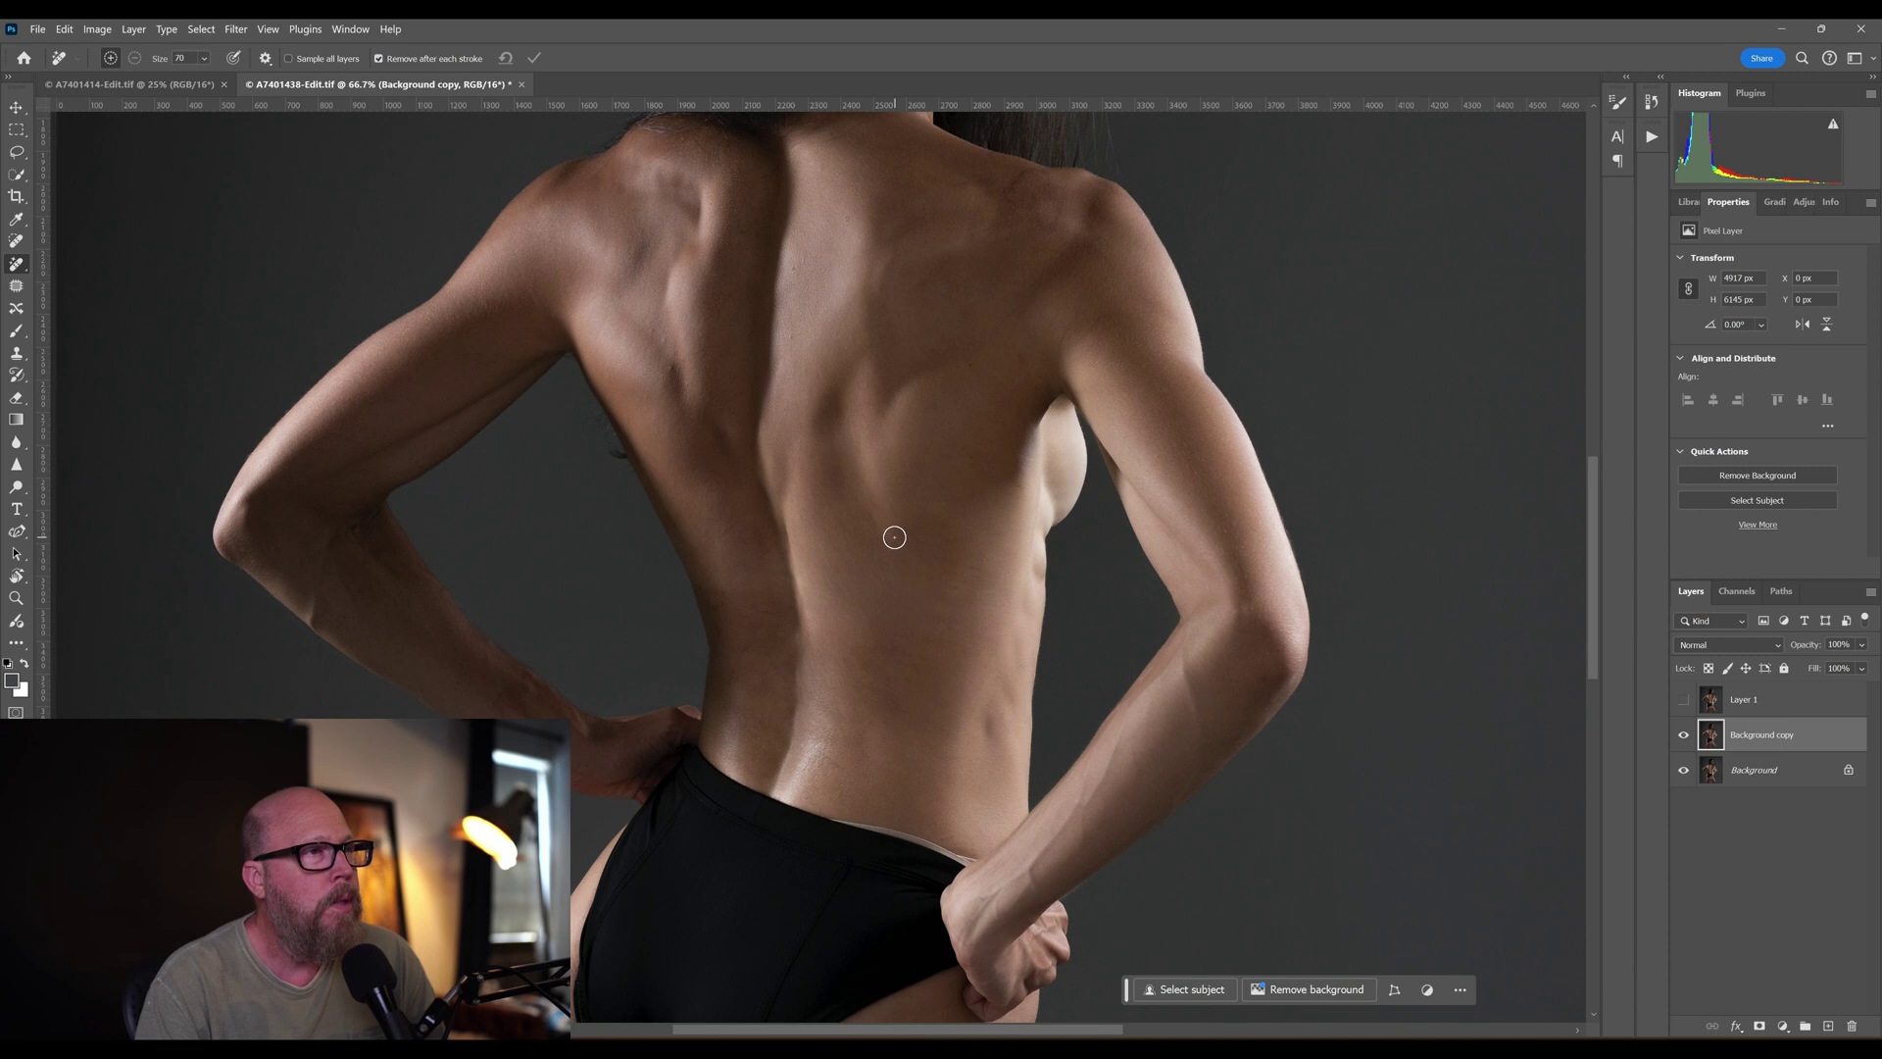
Step: Erase the remaining stretches of the tan band on the left and lower-right back
{"action": "key", "text": "bracketright"}
{"action": "key", "text": "bracketright"}
{"action": "key", "text": "bracketright"}
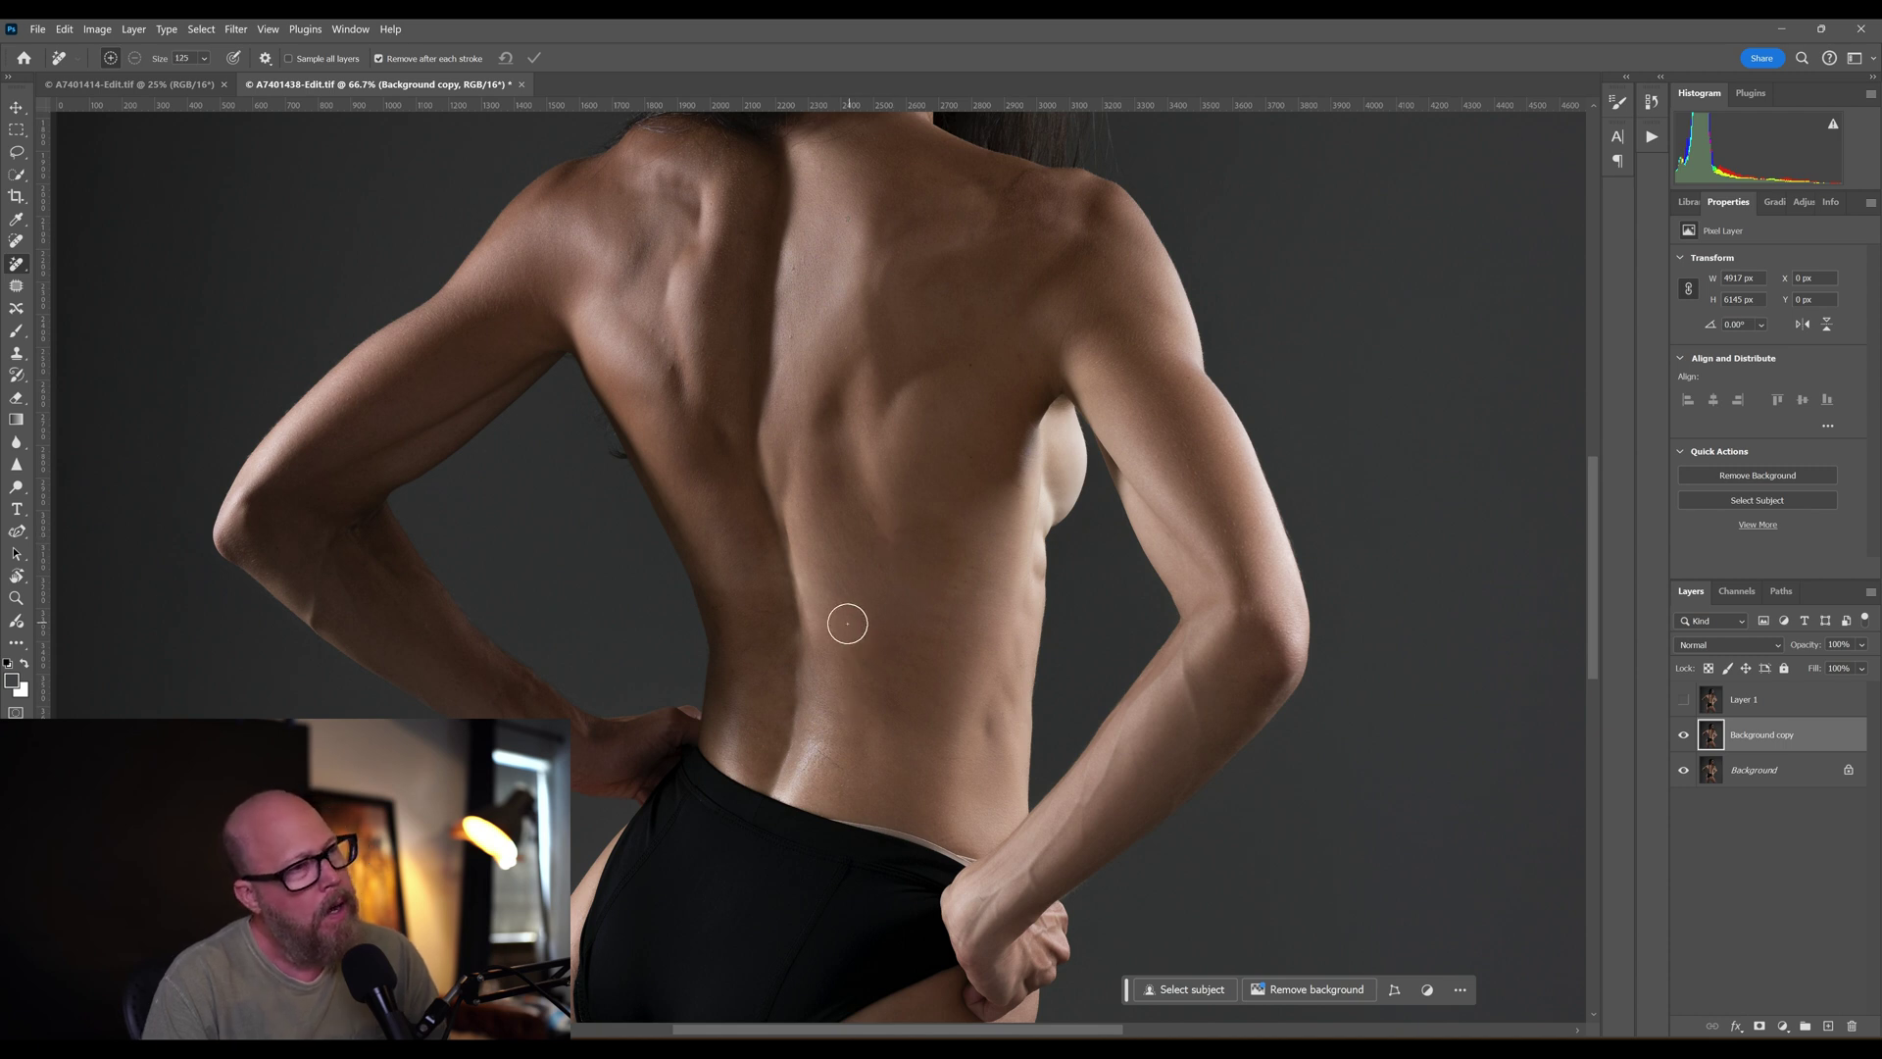
{"action": "left_click_drag", "start_coordinate": [836, 592], "coordinate": [921, 588]}
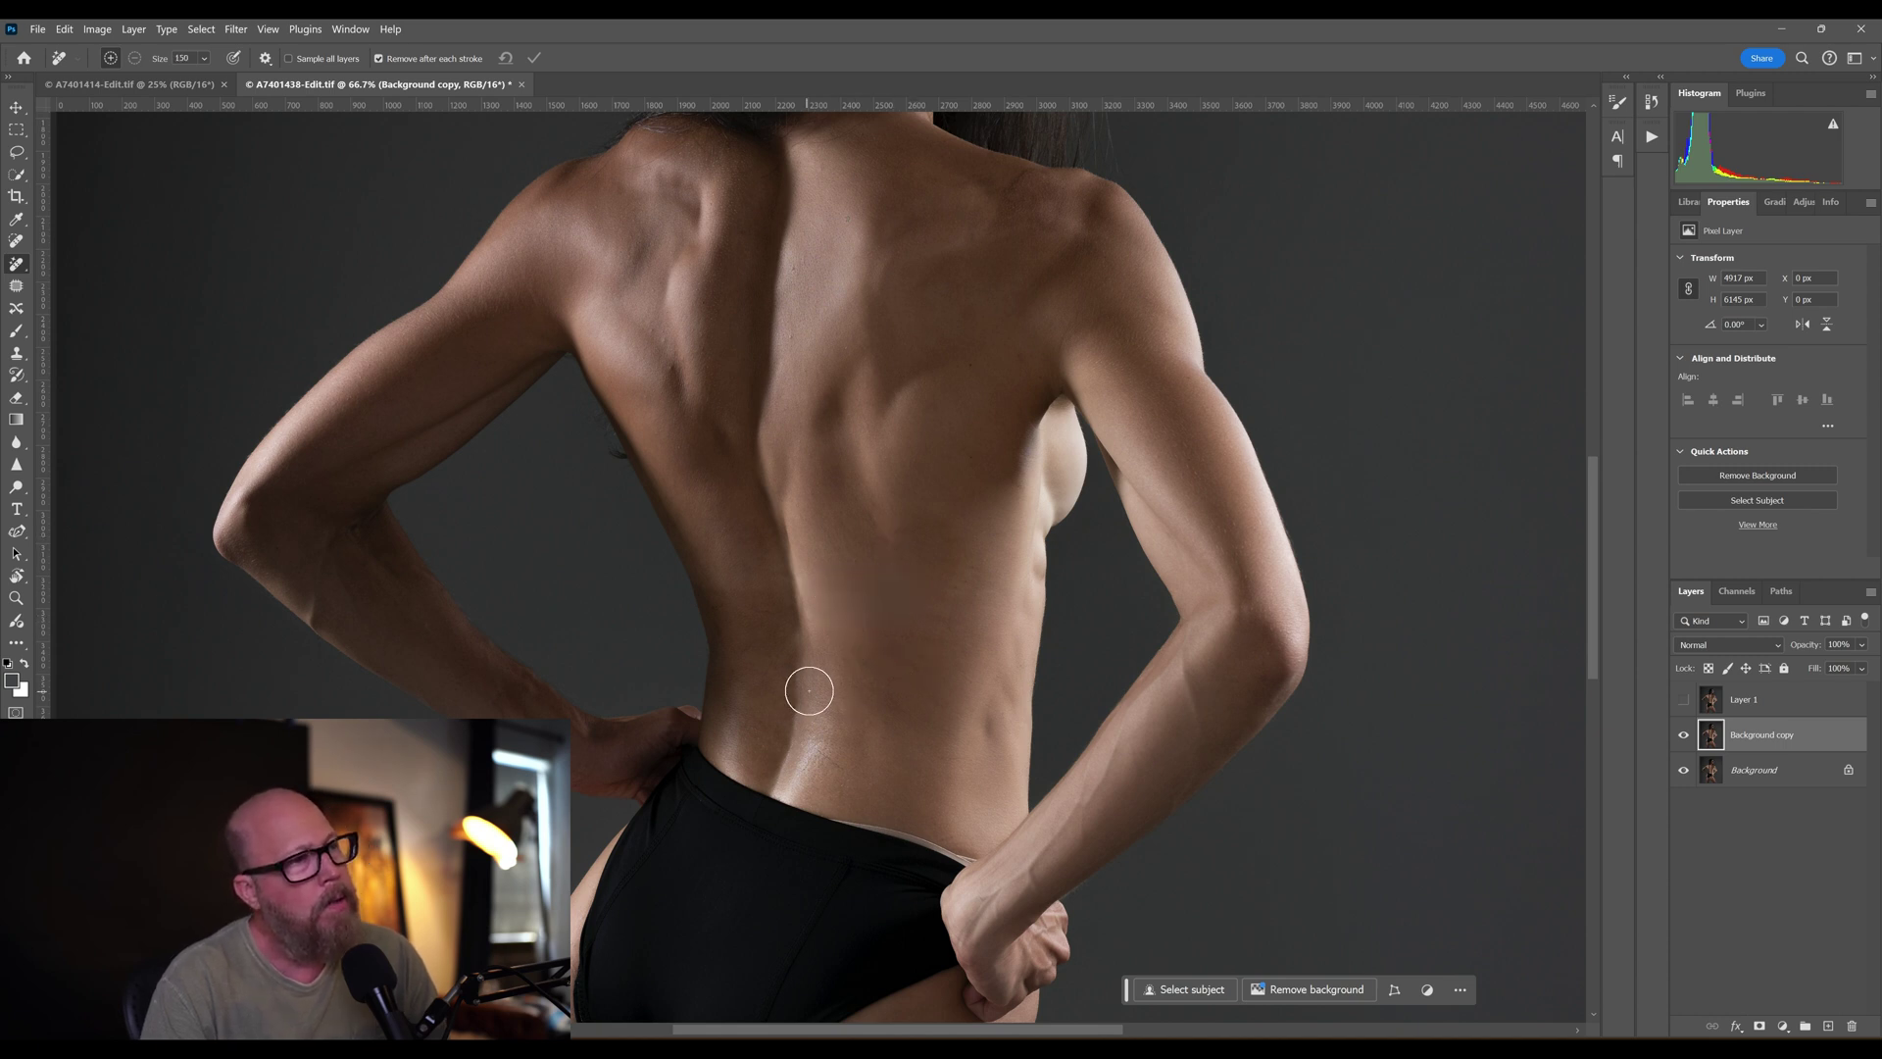
{"action": "key", "text": "bracketright"}
{"action": "key", "text": "bracketleft"}
{"action": "key", "text": "bracketleft"}
{"action": "mouse_move", "coordinate": [772, 584]}
{"action": "left_mouse_down"}
{"action": "mouse_move", "coordinate": [714, 583]}
{"action": "mouse_move", "coordinate": [761, 656]}
{"action": "mouse_move", "coordinate": [731, 635]}
{"action": "left_mouse_up"}
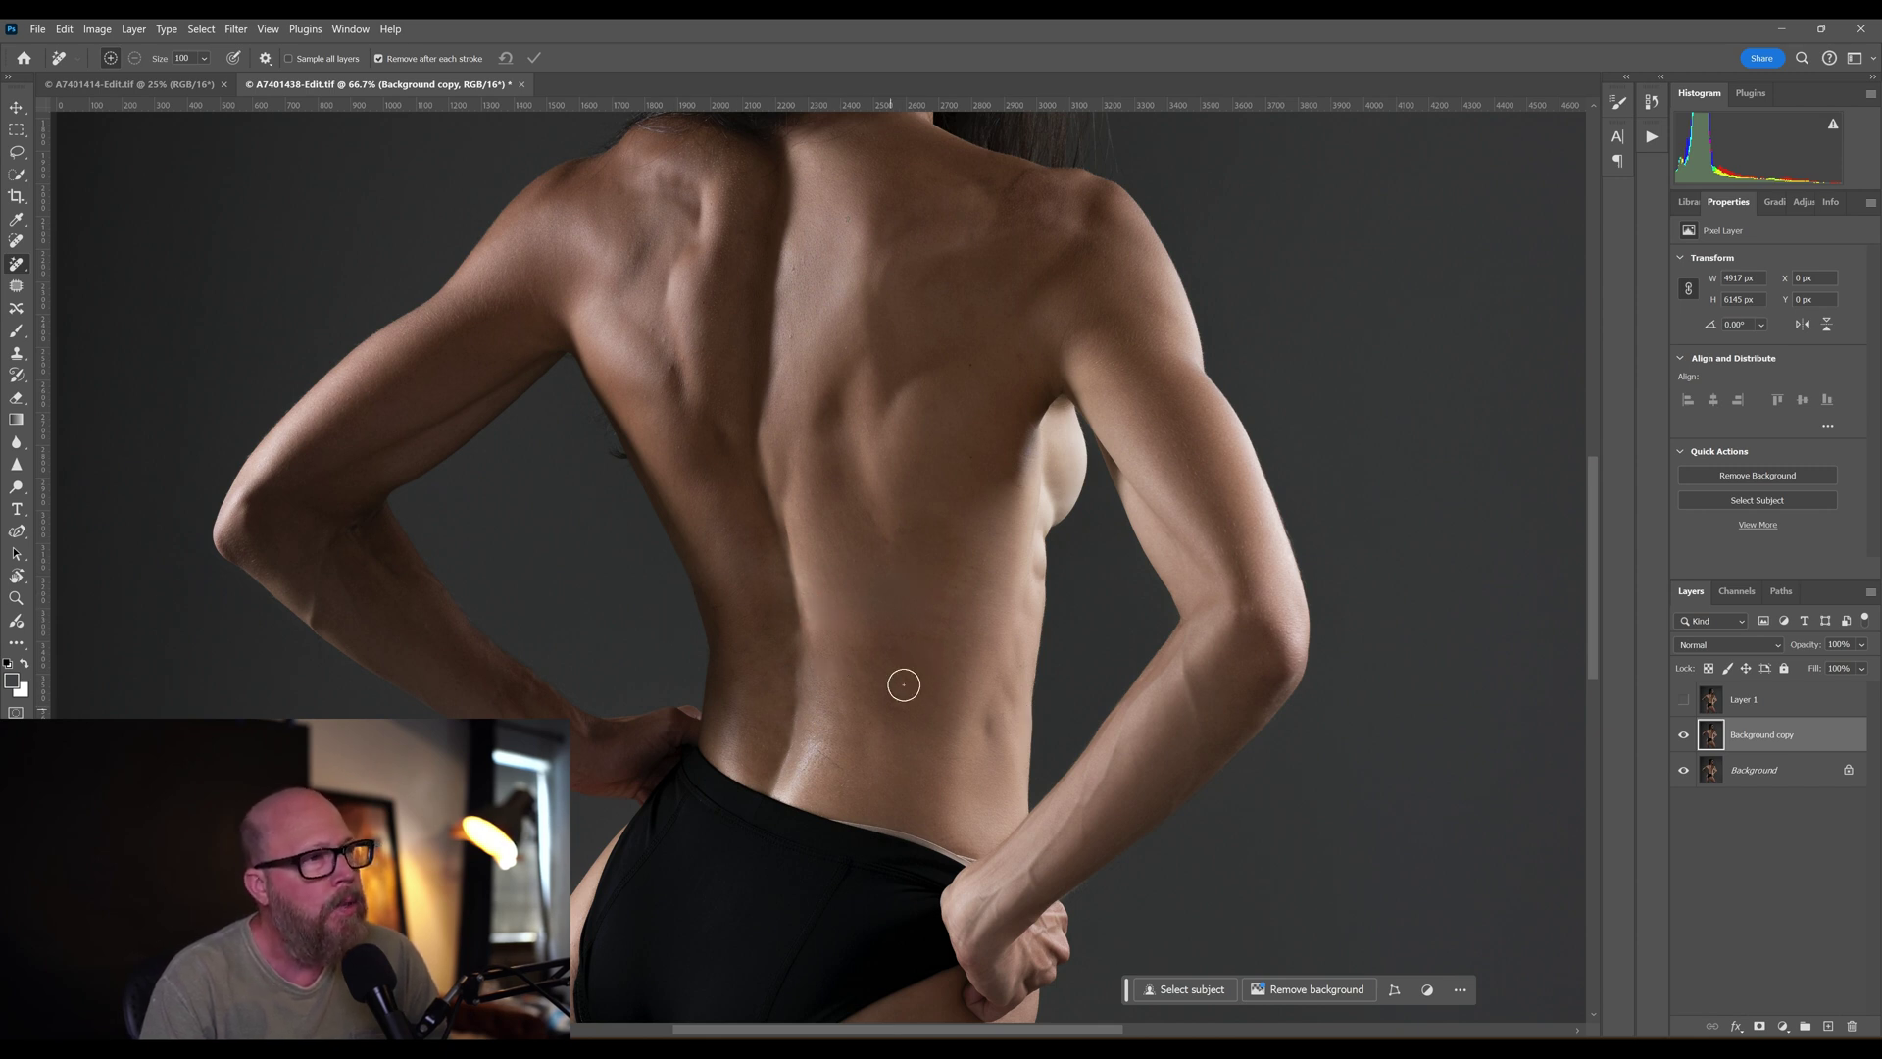
{"action": "key", "text": "bracketright"}
{"action": "key", "text": "bracketright"}
{"action": "mouse_move", "coordinate": [968, 564]}
{"action": "left_mouse_down"}
{"action": "mouse_move", "coordinate": [955, 620]}
{"action": "mouse_move", "coordinate": [888, 634]}
{"action": "left_mouse_up"}
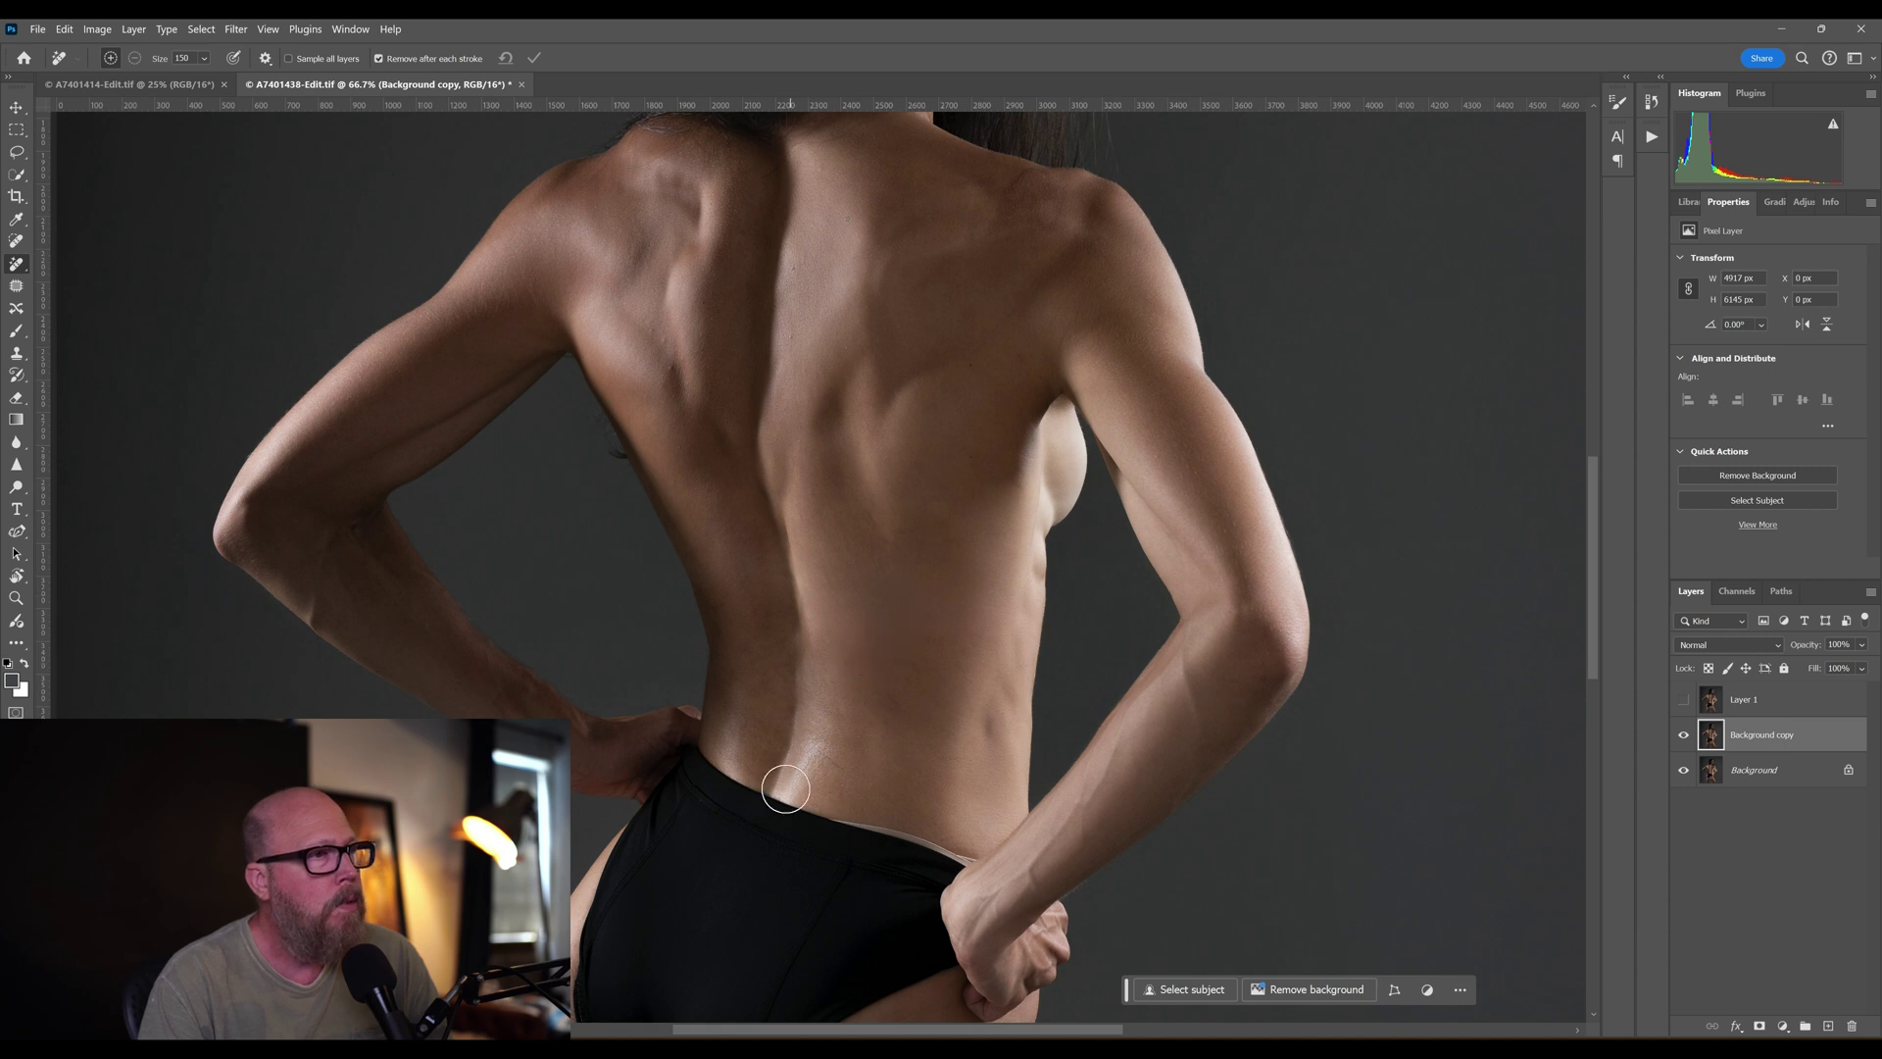
Step: Toggle the retouched layer on and off at fit and 100% zoom to compare with the original
{"action": "key", "text": "ctrl+minus"}
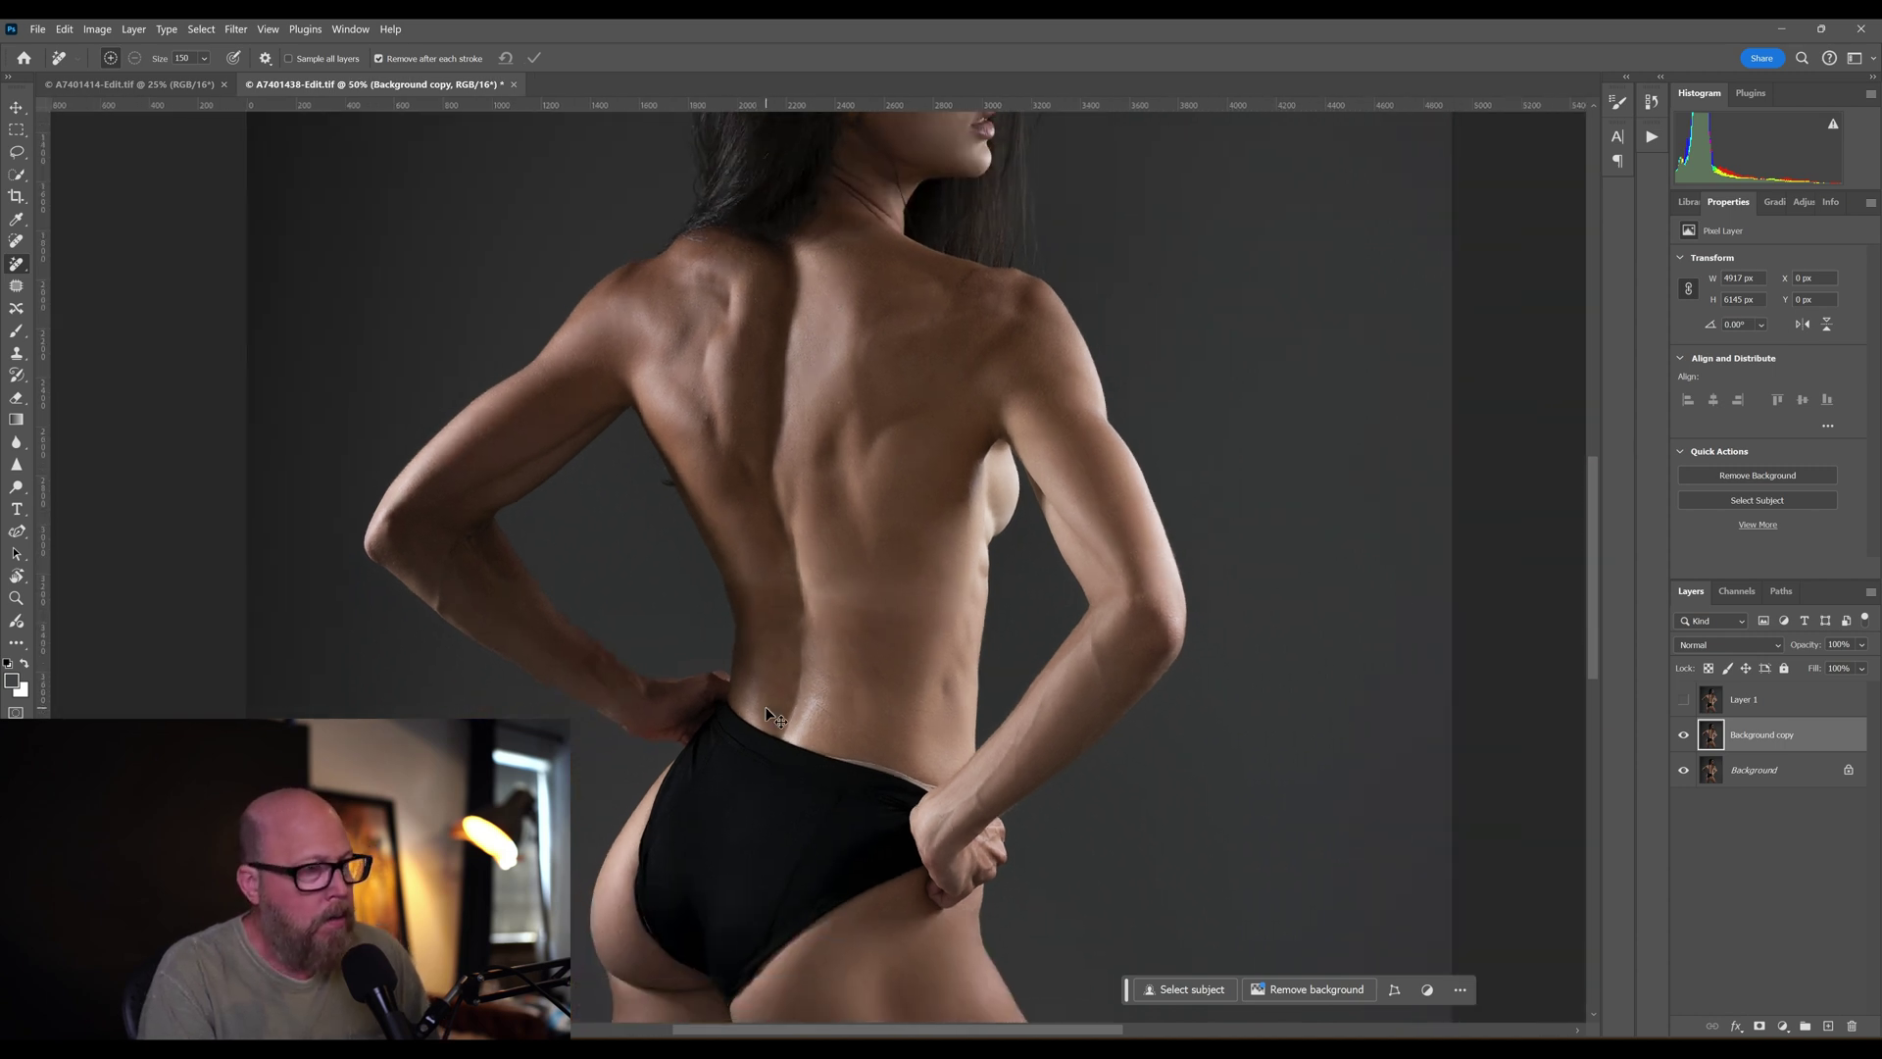
{"action": "key", "text": "ctrl+minus"}
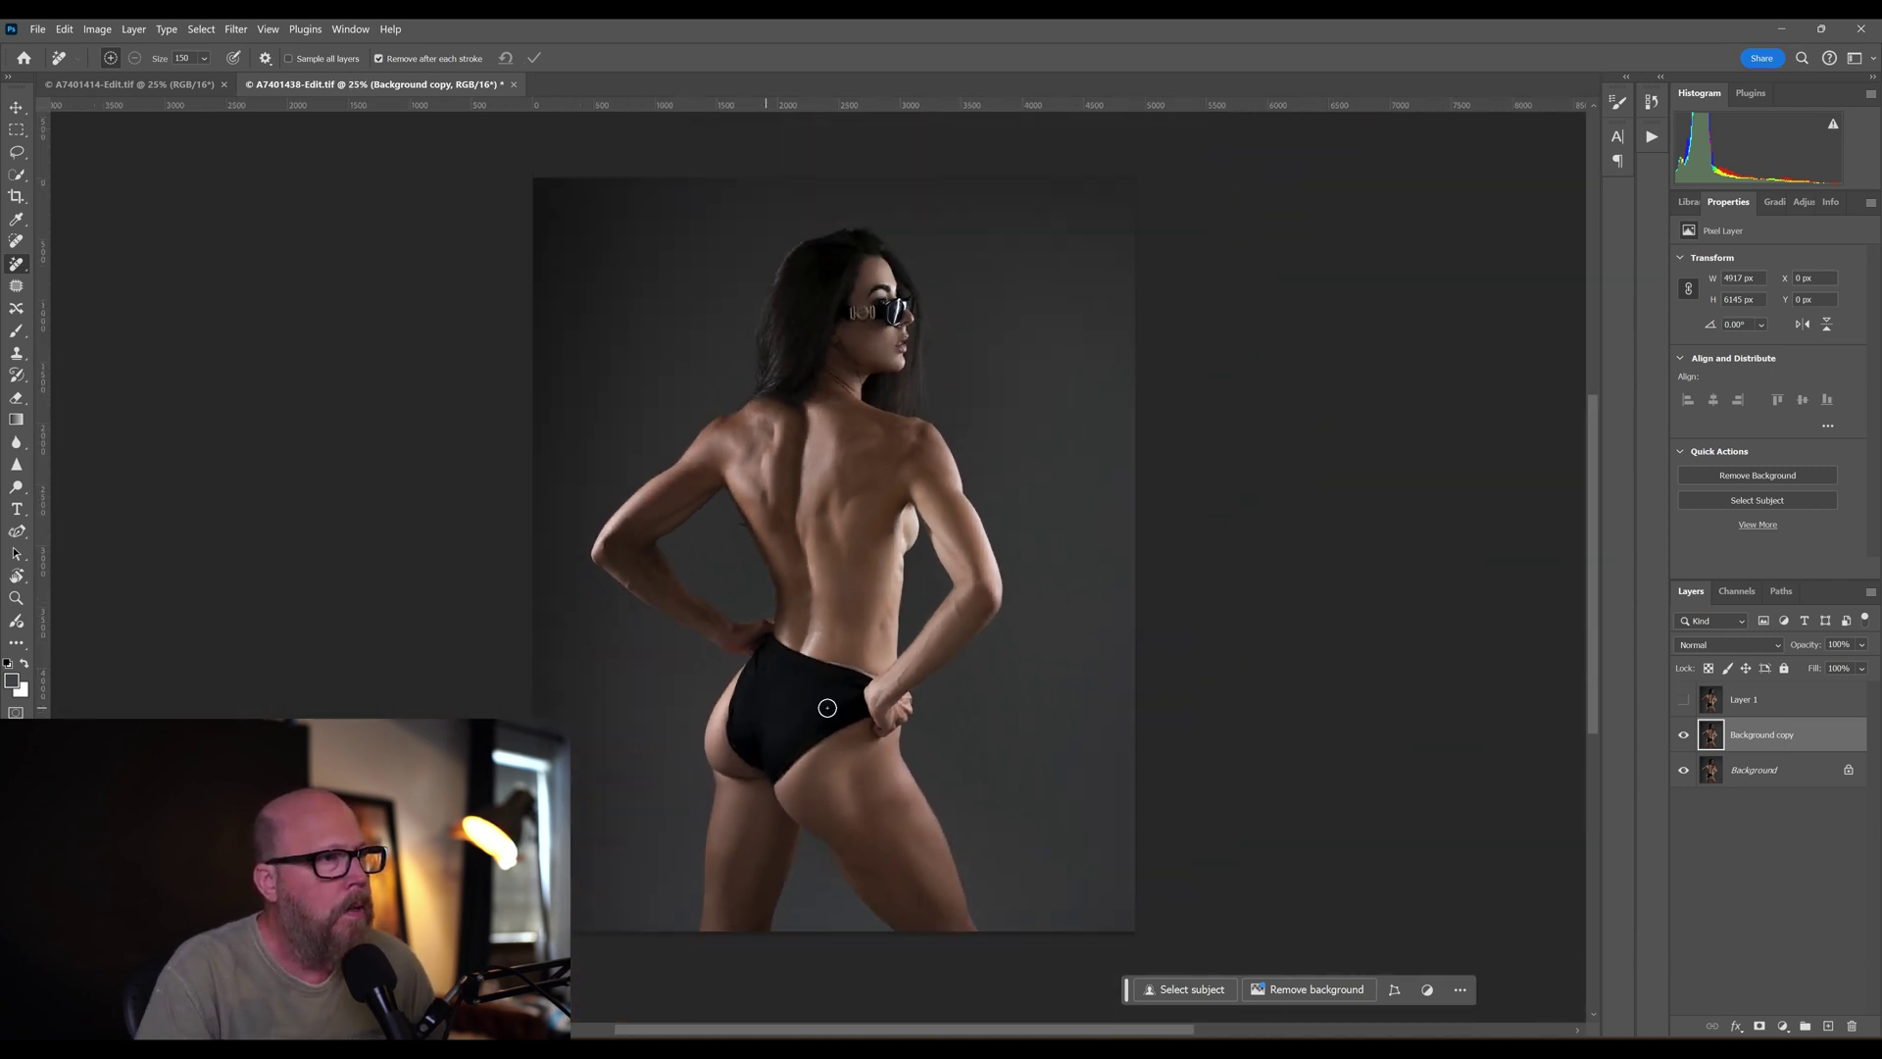
{"action": "left_click", "coordinate": [1680, 737]}
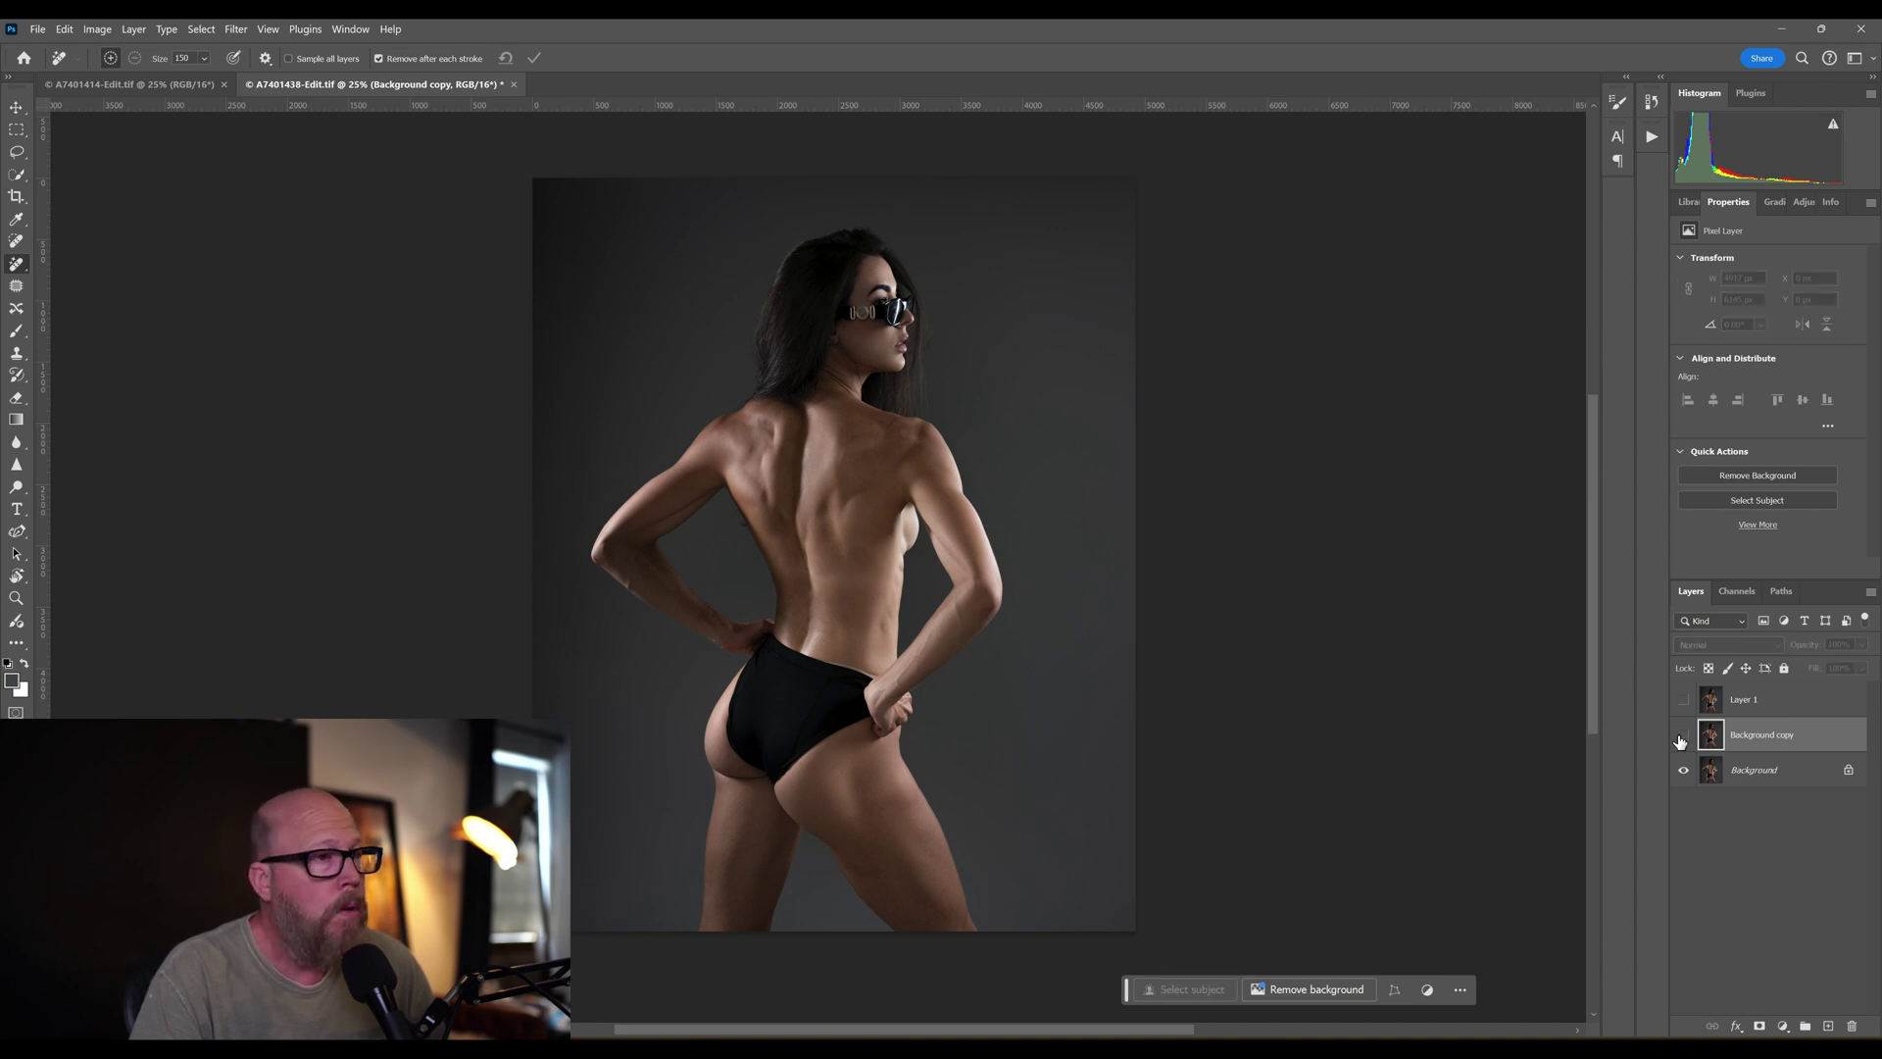
{"action": "left_click", "coordinate": [1681, 737]}
{"action": "left_click", "coordinate": [1681, 737]}
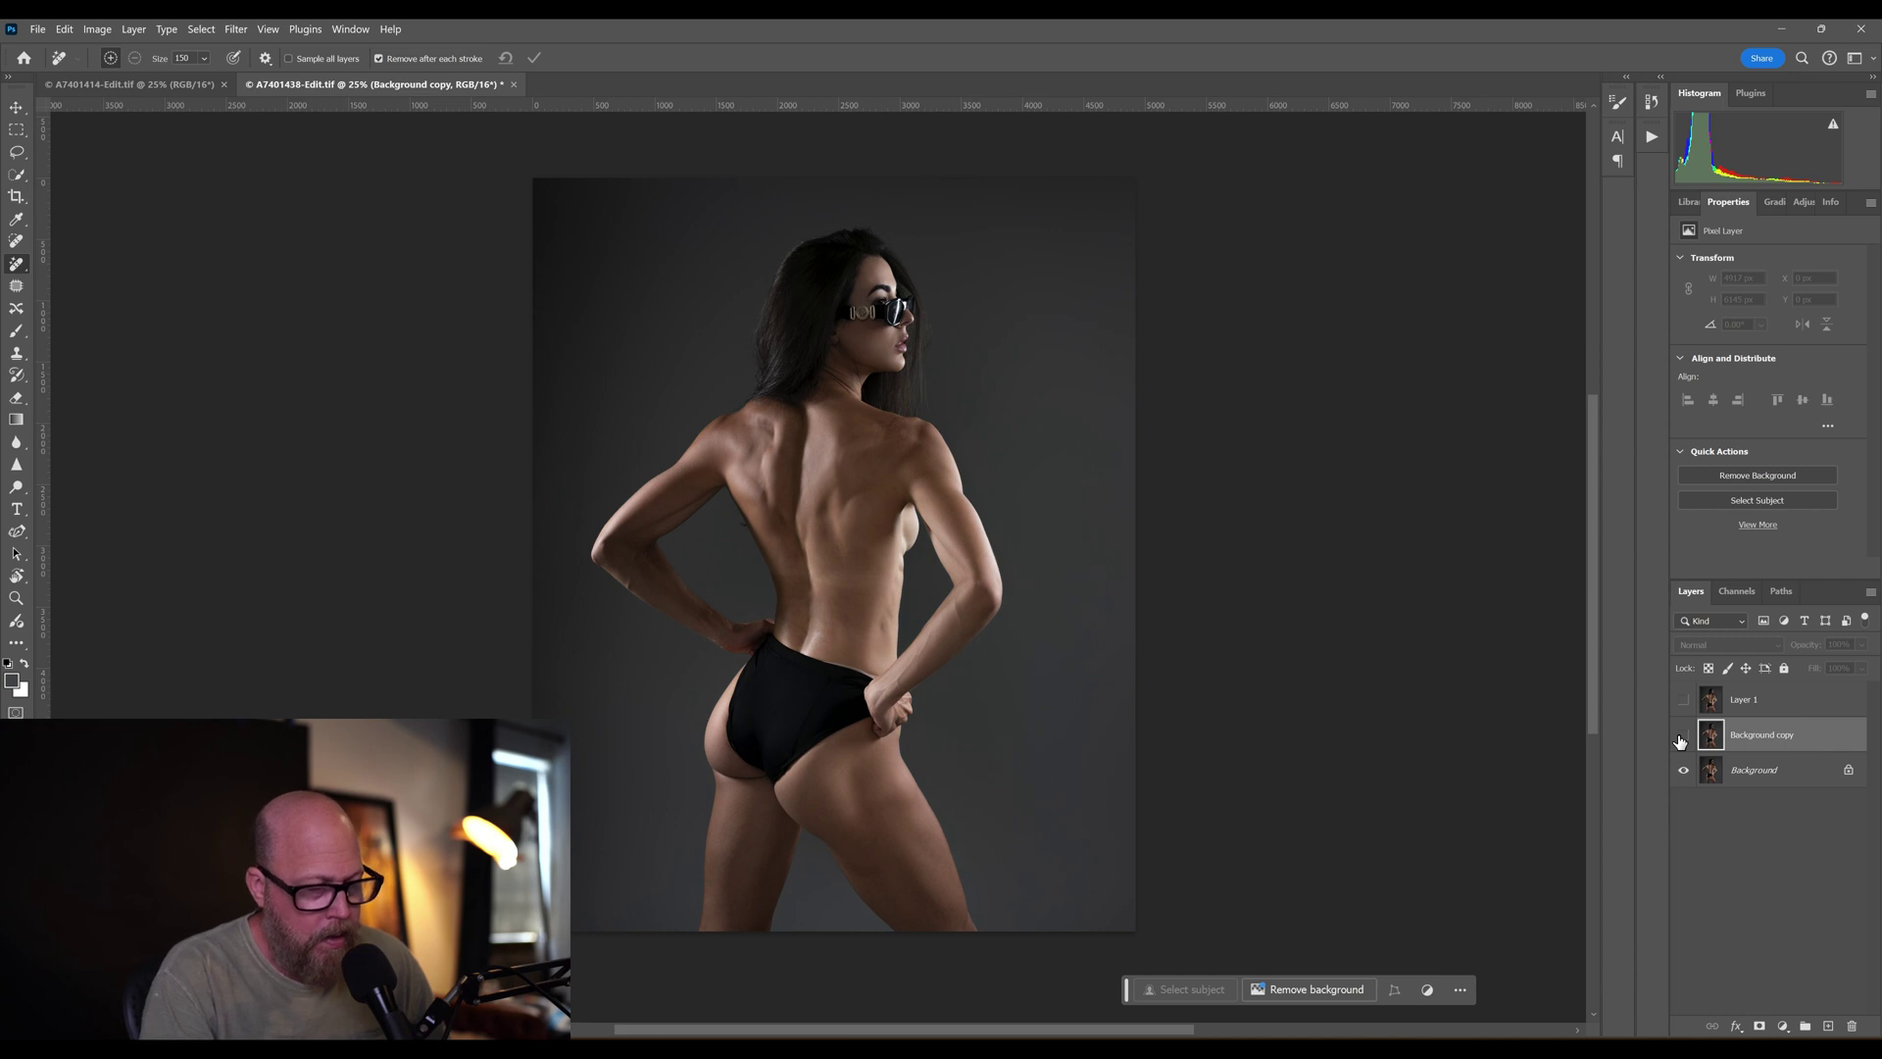
{"action": "key", "text": "ctrl+1"}
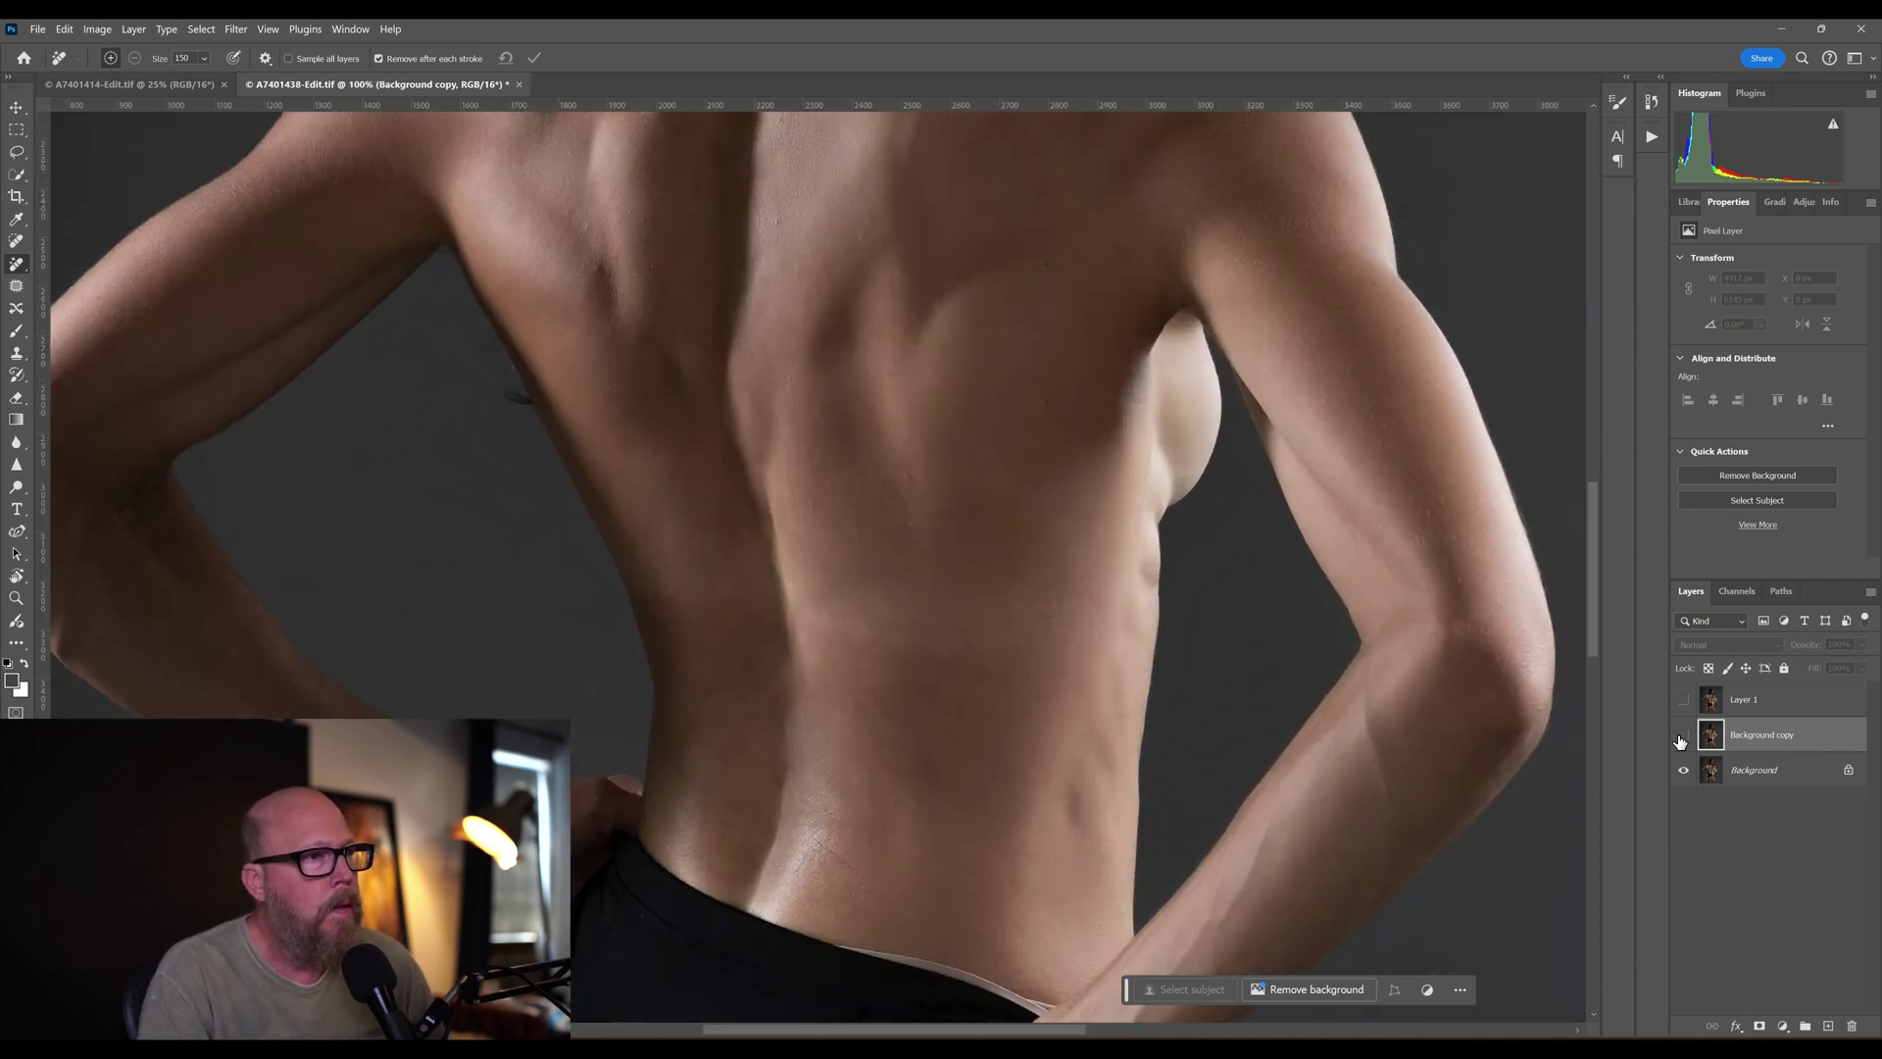
{"action": "left_click", "coordinate": [1682, 737]}
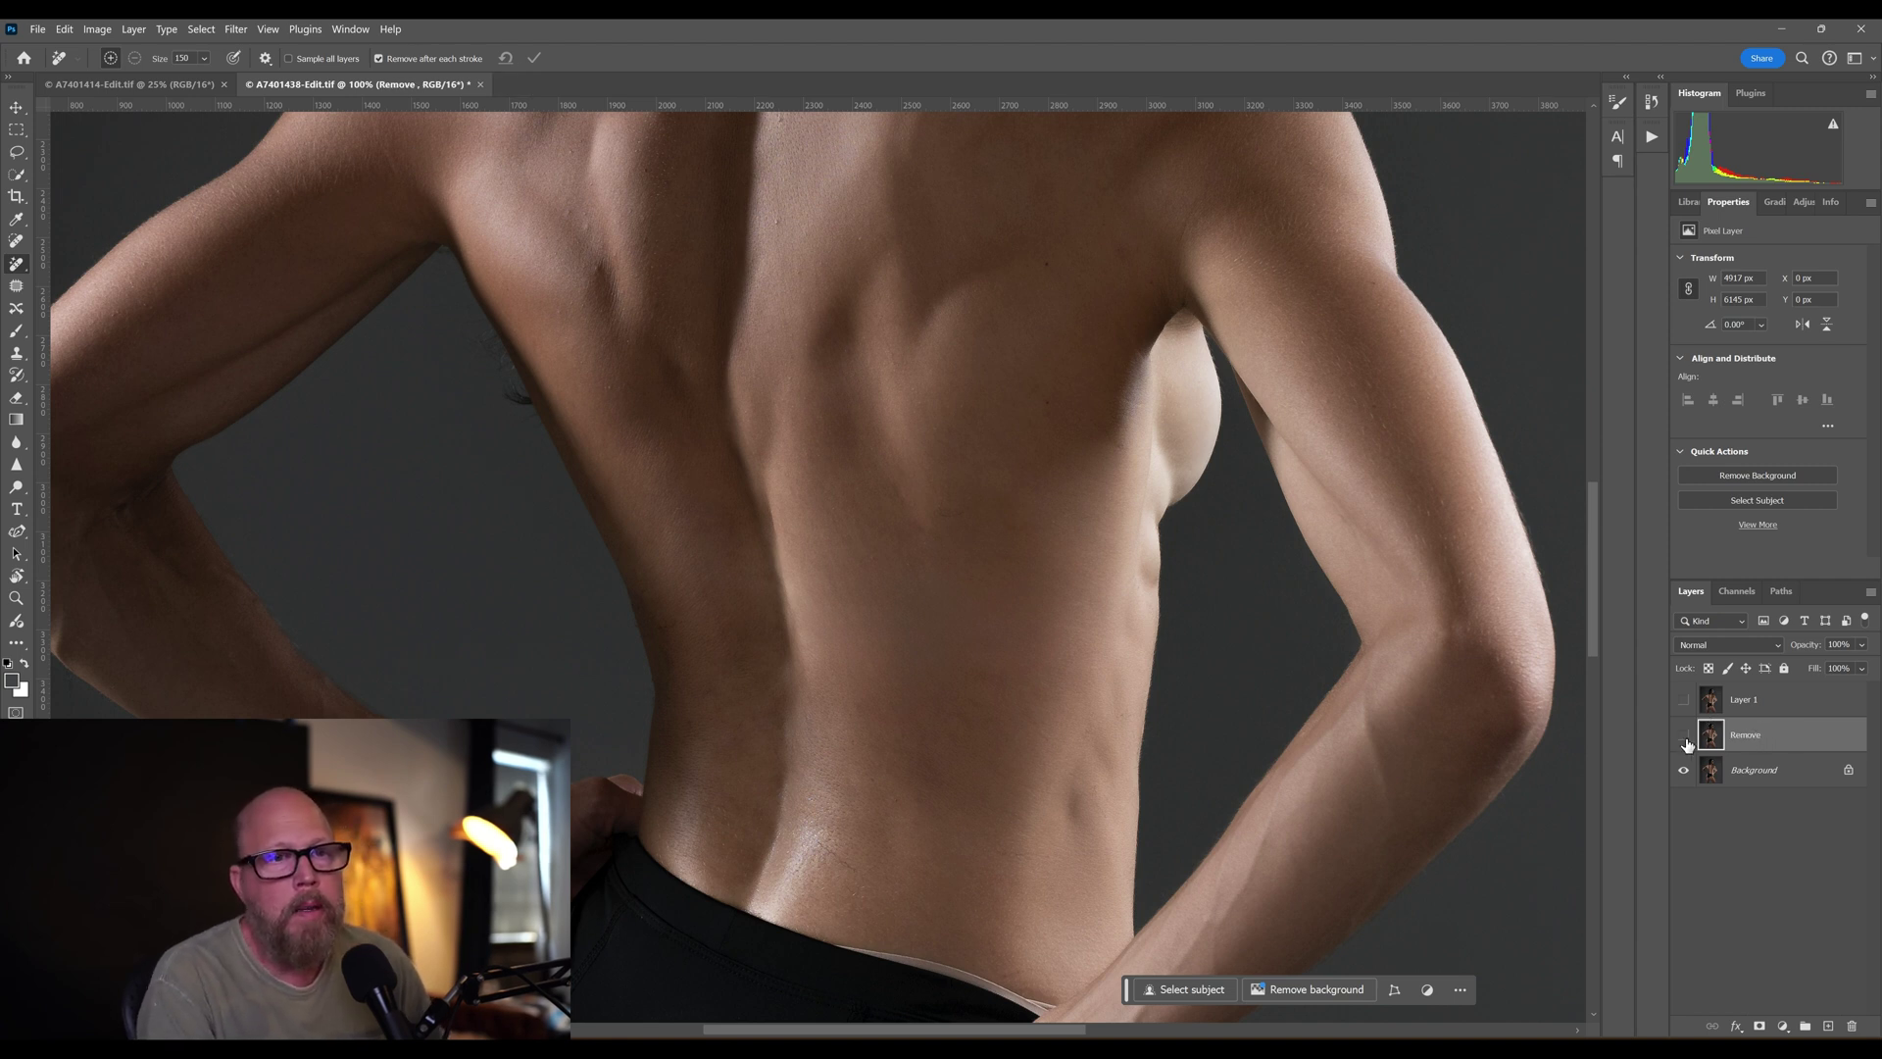
Step: Hide the Remove layer and show the spot-healed Layer 1 to compare the two methods
{"action": "left_click", "coordinate": [1684, 737]}
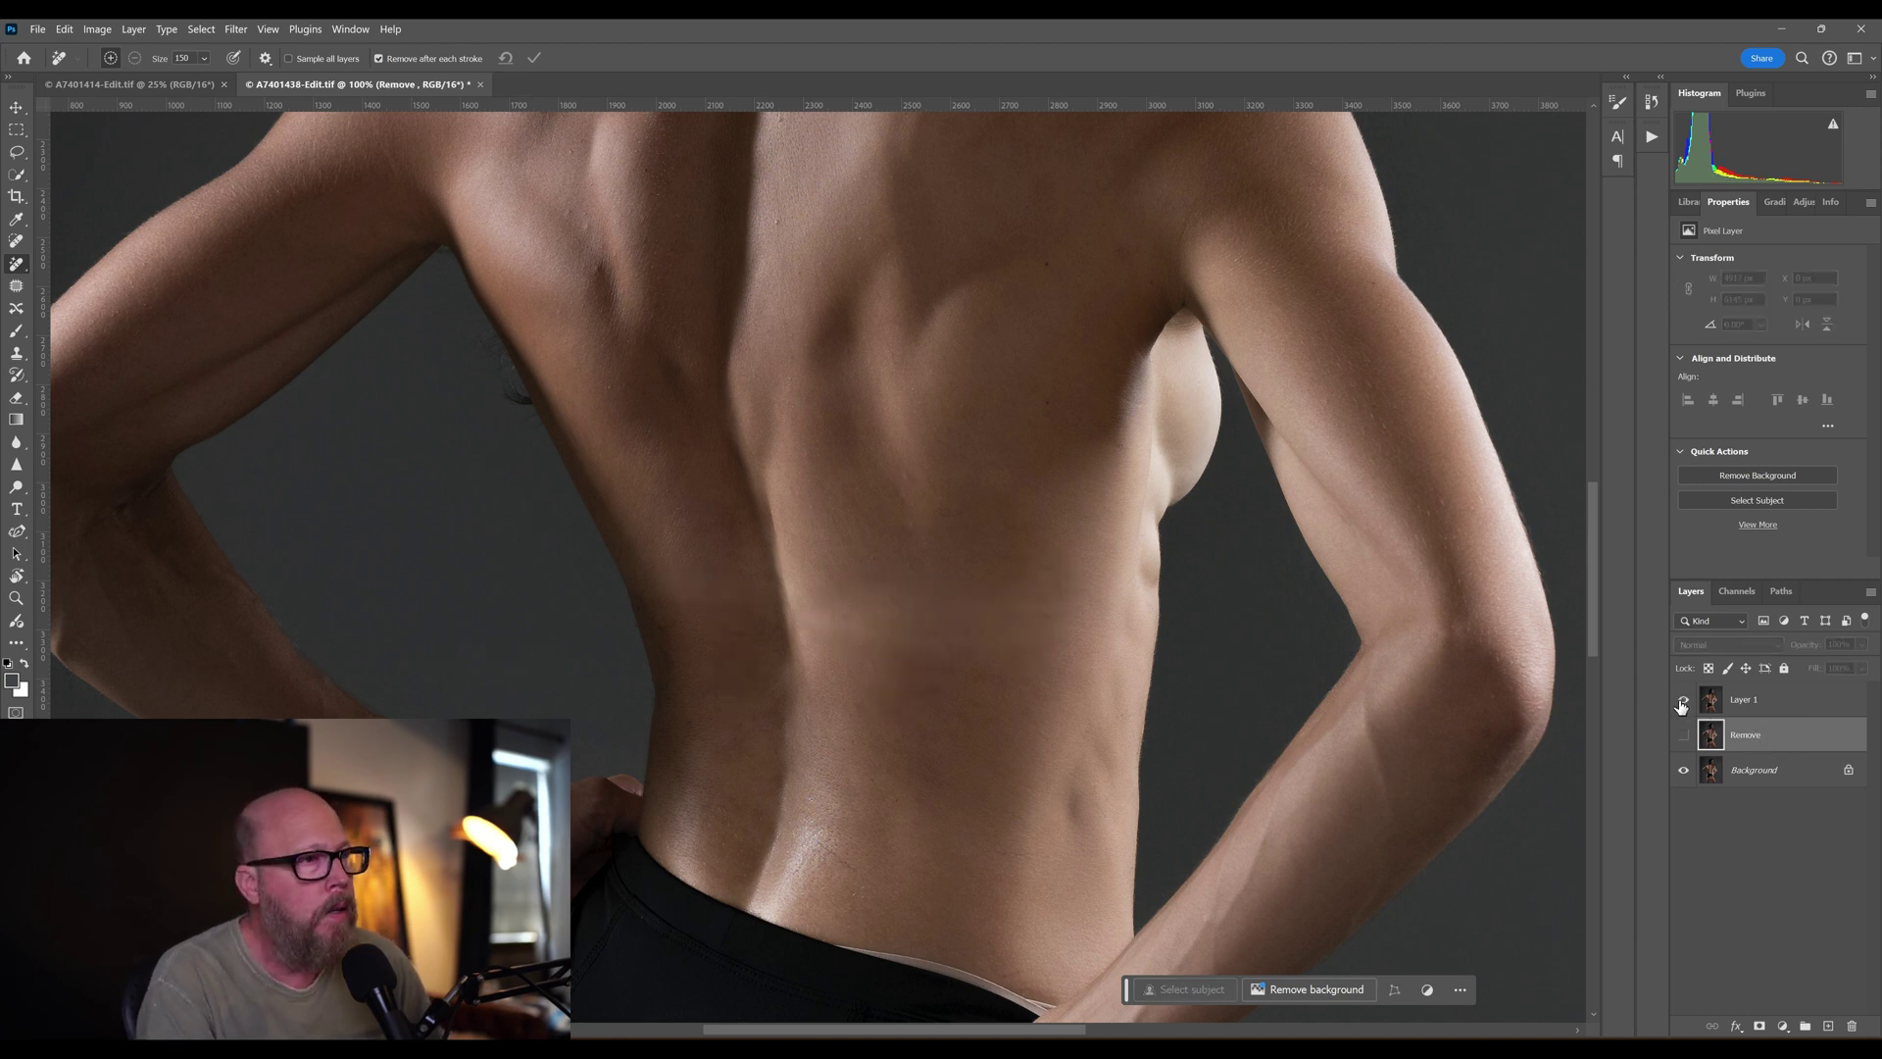
{"action": "left_click", "coordinate": [1681, 702]}
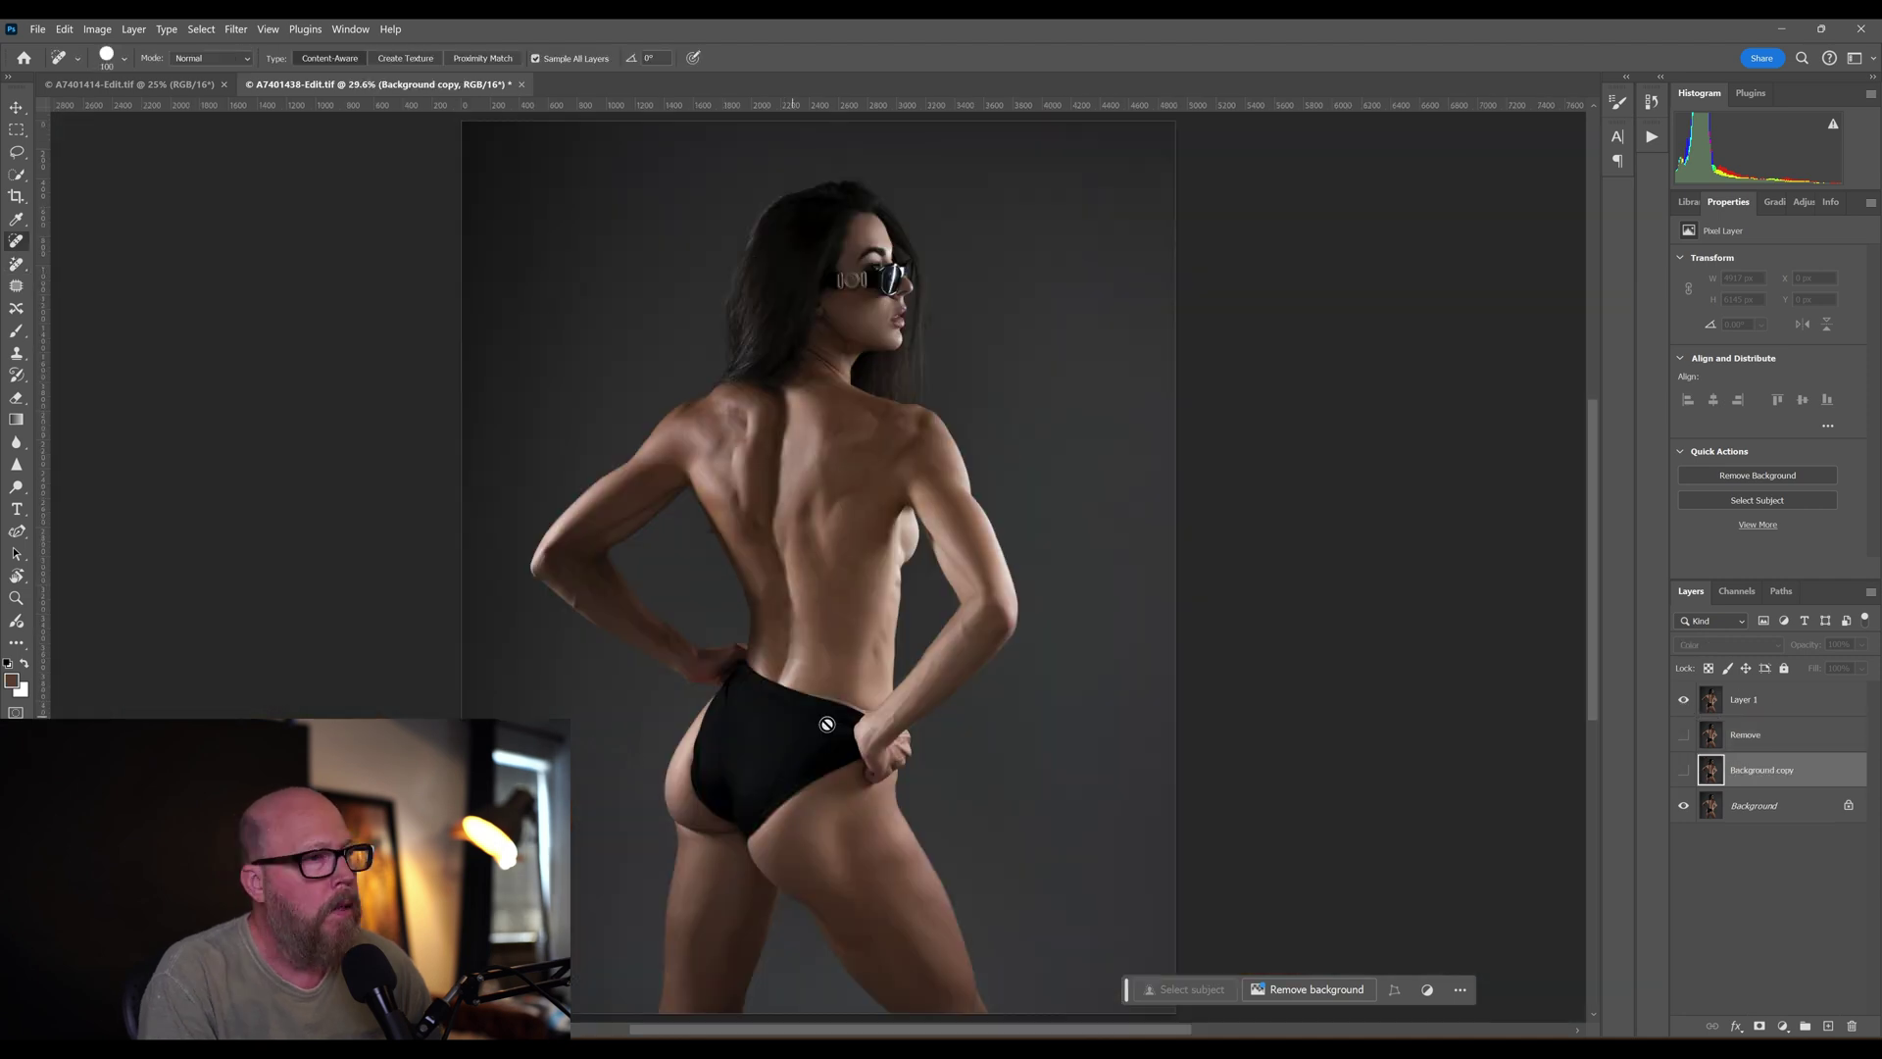
{"action": "scroll", "coordinate": [828, 721], "scroll_direction": "up", "scroll_amount": 5}
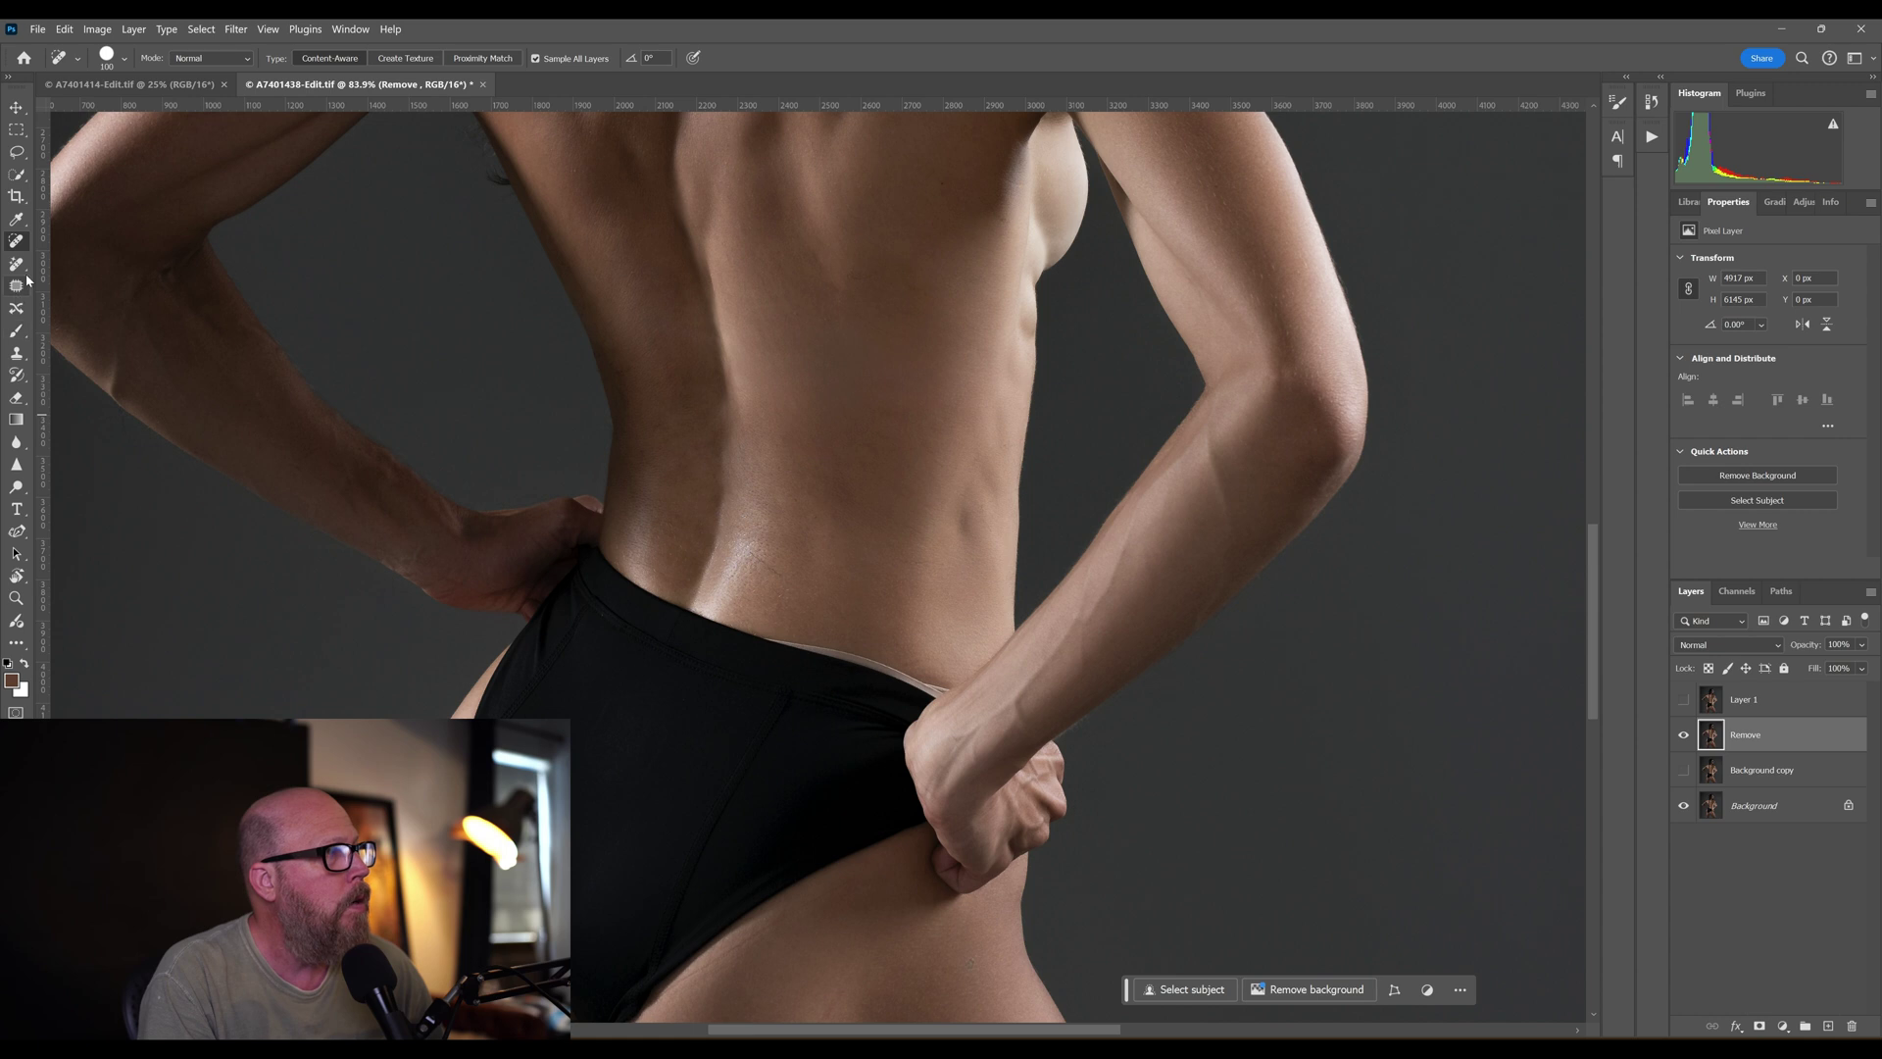
Step: Erase the pale undergarment strip along the waistband with a 30 px Remove brush
{"action": "left_click", "coordinate": [17, 261]}
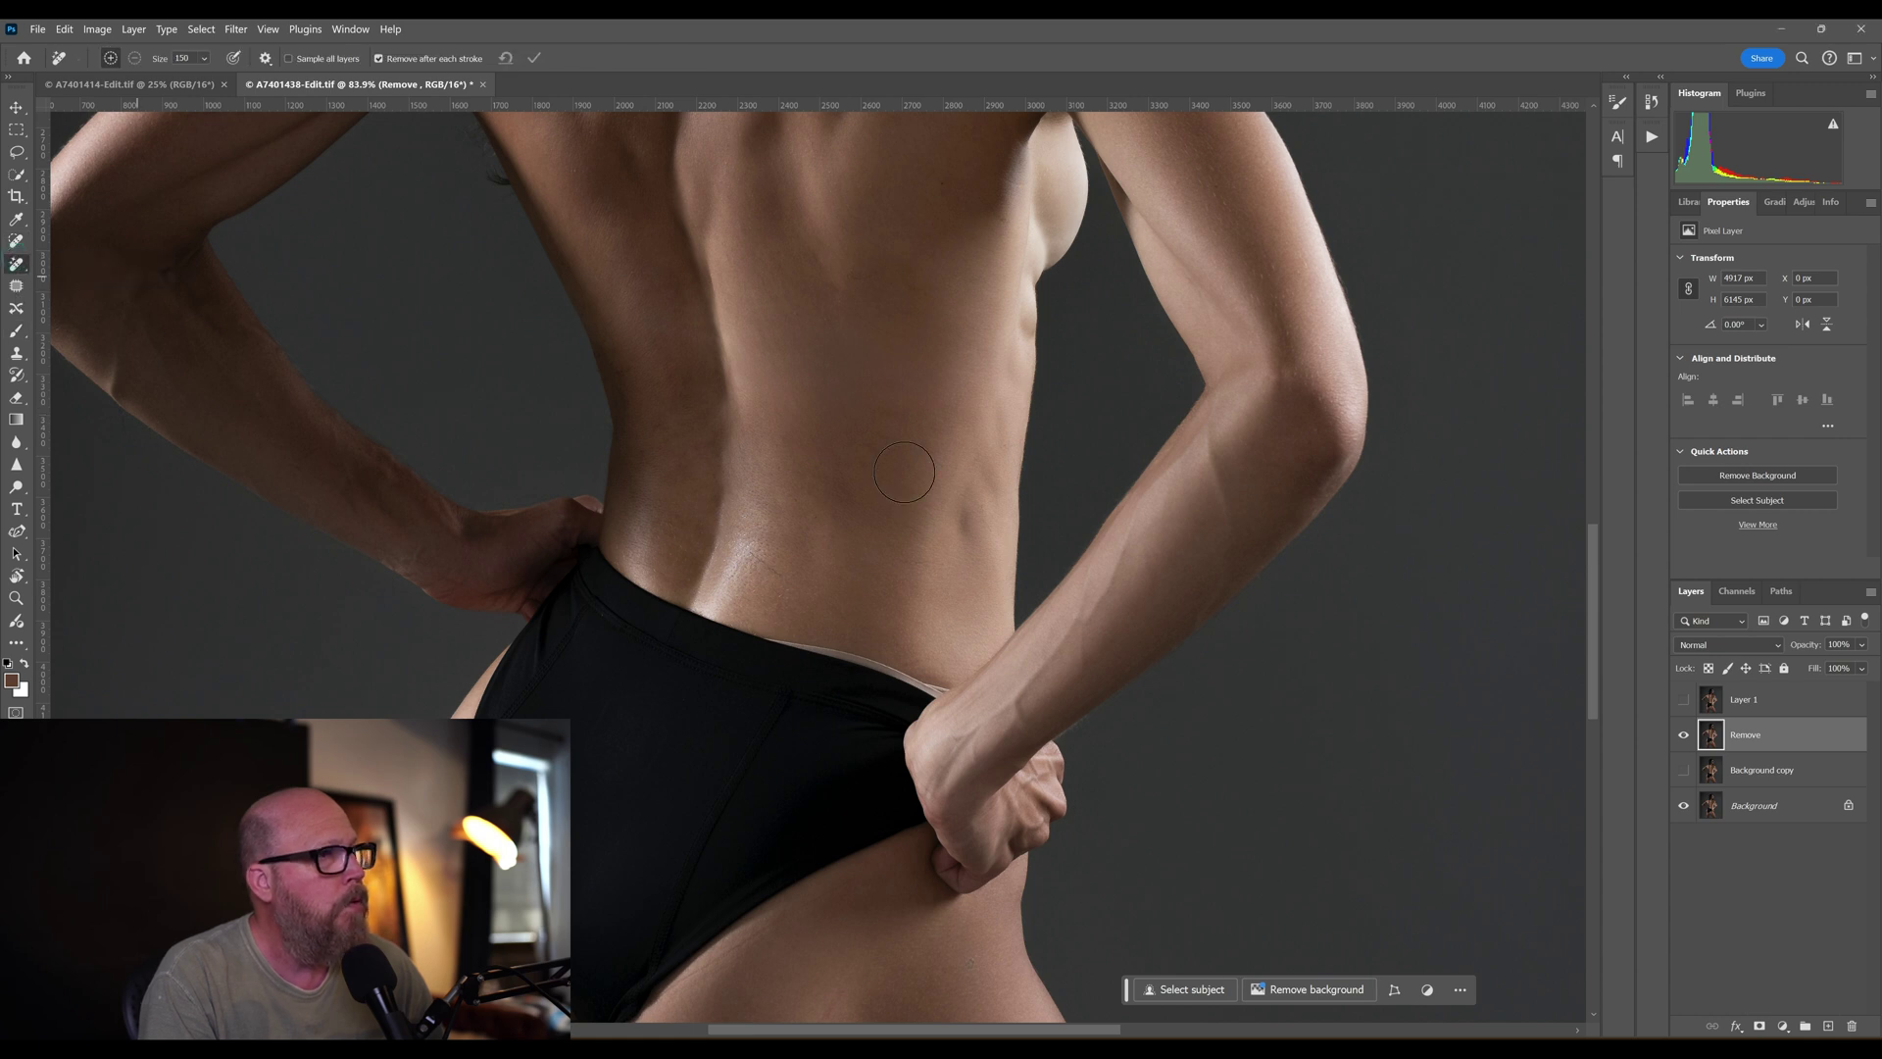
{"action": "scroll", "coordinate": [894, 669], "scroll_direction": "up", "scroll_amount": 3}
{"action": "key", "text": "bracketleft"}
{"action": "key", "text": "bracketleft"}
{"action": "key", "text": "bracketleft"}
{"action": "key", "text": "bracketleft"}
{"action": "key", "text": "bracketleft"}
{"action": "key", "text": "bracketleft"}
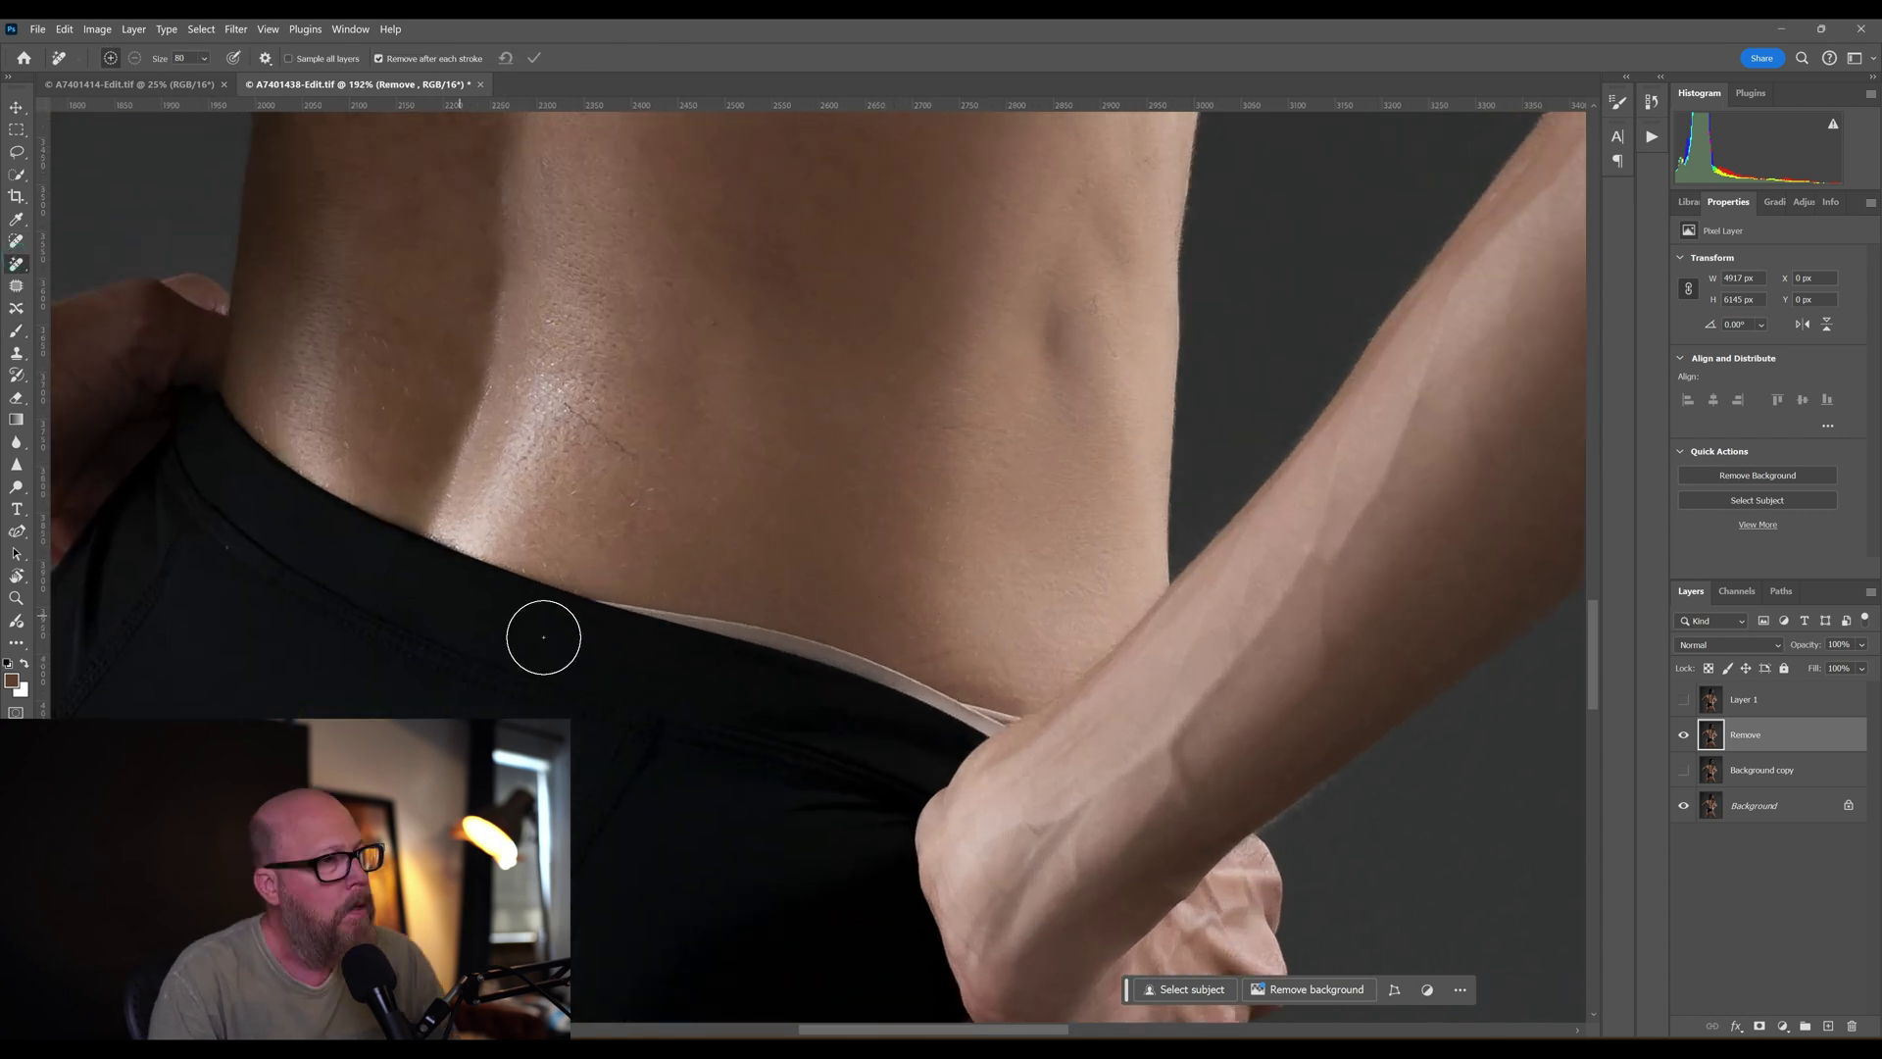
{"action": "key", "text": "bracketleft"}
{"action": "key", "text": "bracketleft"}
{"action": "key", "text": "bracketleft"}
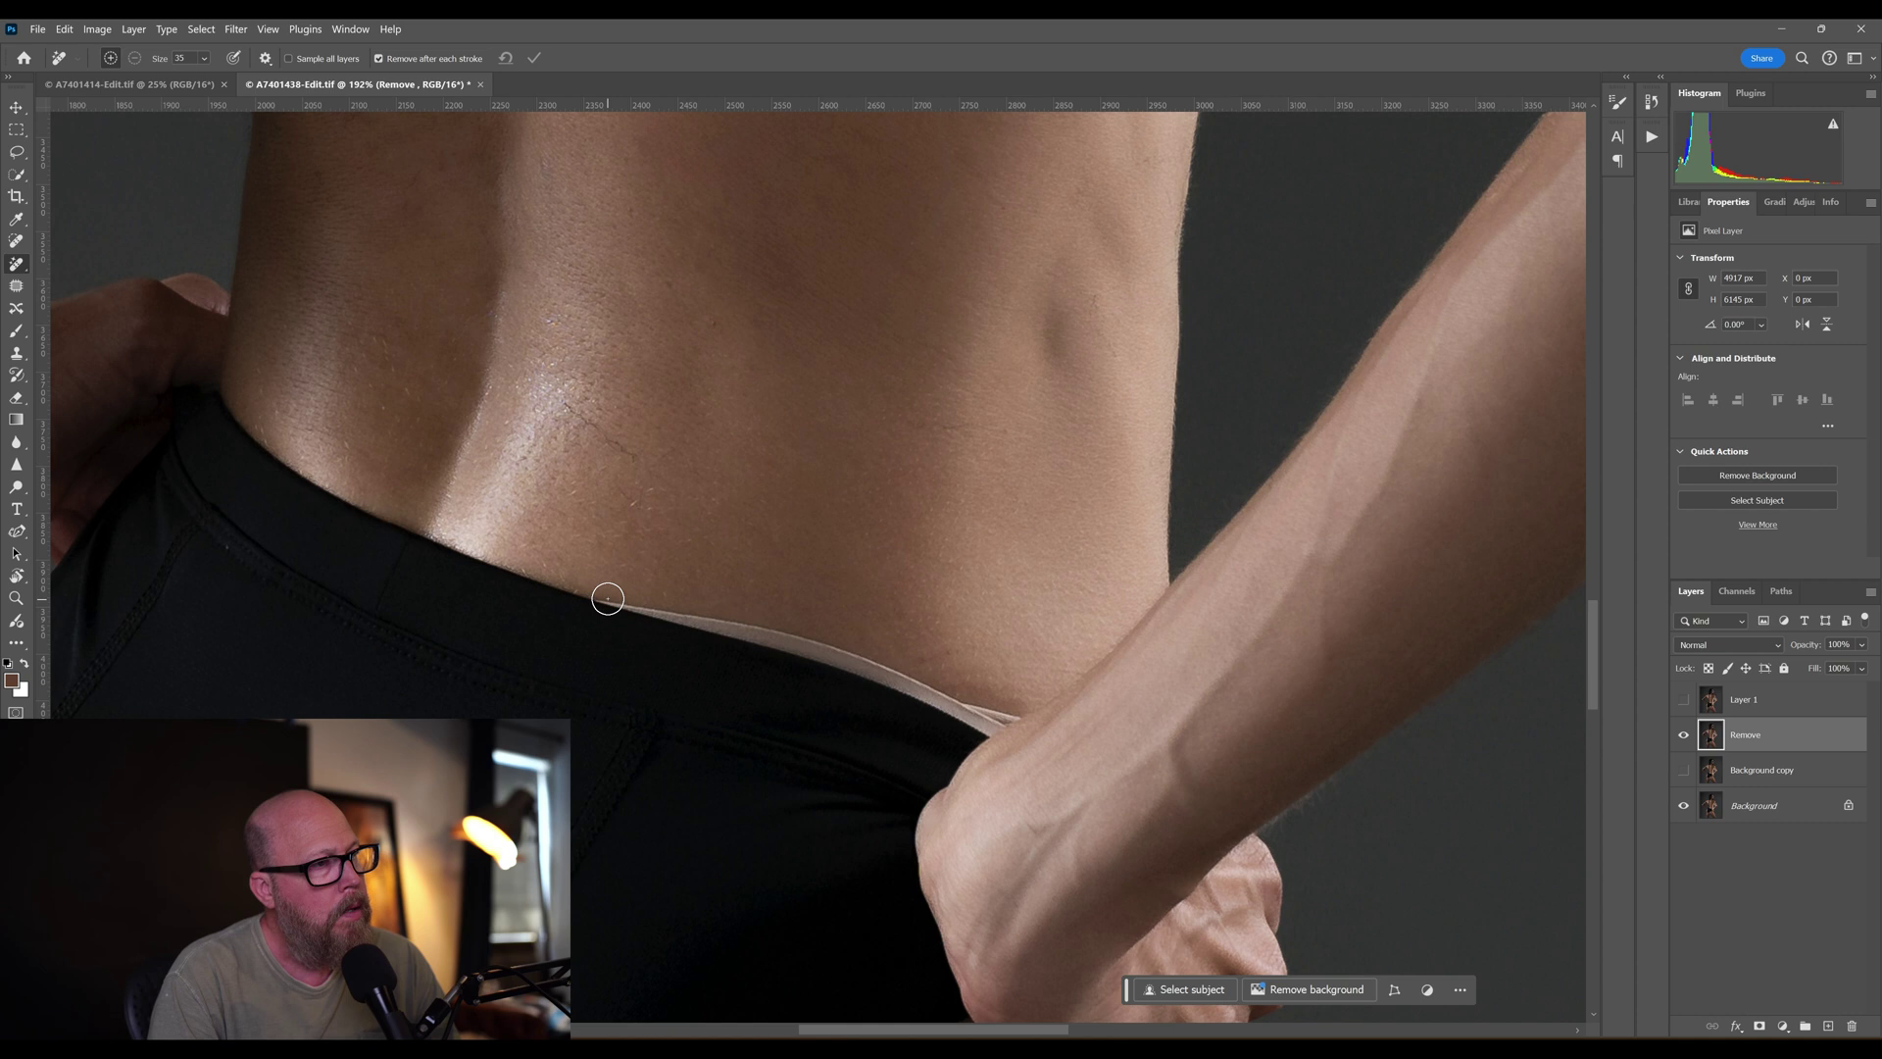
{"action": "mouse_move", "coordinate": [610, 602]}
{"action": "left_mouse_down"}
{"action": "mouse_move", "coordinate": [797, 643]}
{"action": "mouse_move", "coordinate": [973, 723]}
{"action": "mouse_move", "coordinate": [1009, 706]}
{"action": "left_mouse_up"}
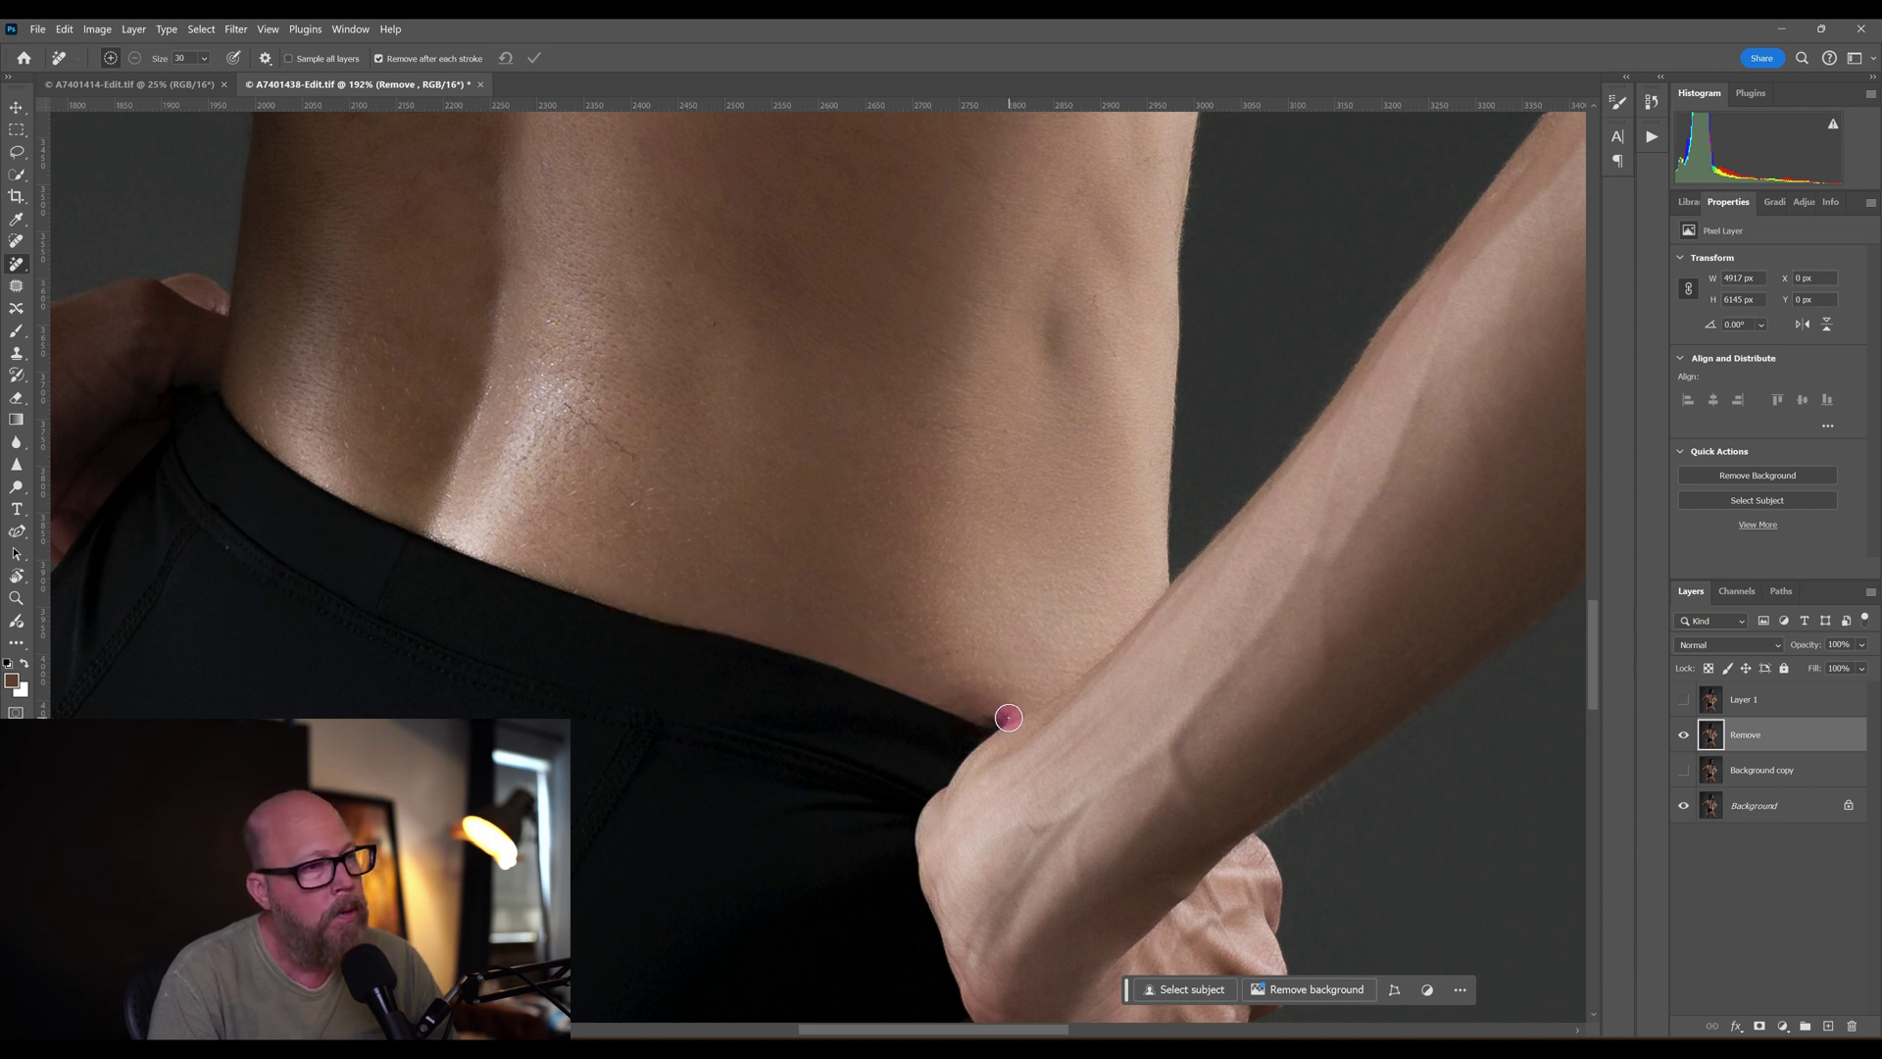
Step: Touch up the waistband–arm junction and a small lower-back flaw, then fit the photo to the window
{"action": "mouse_move", "coordinate": [1008, 717]}
{"action": "left_mouse_down"}
{"action": "mouse_move", "coordinate": [943, 725]}
{"action": "mouse_move", "coordinate": [971, 694]}
{"action": "mouse_move", "coordinate": [1007, 736]}
{"action": "left_mouse_up"}
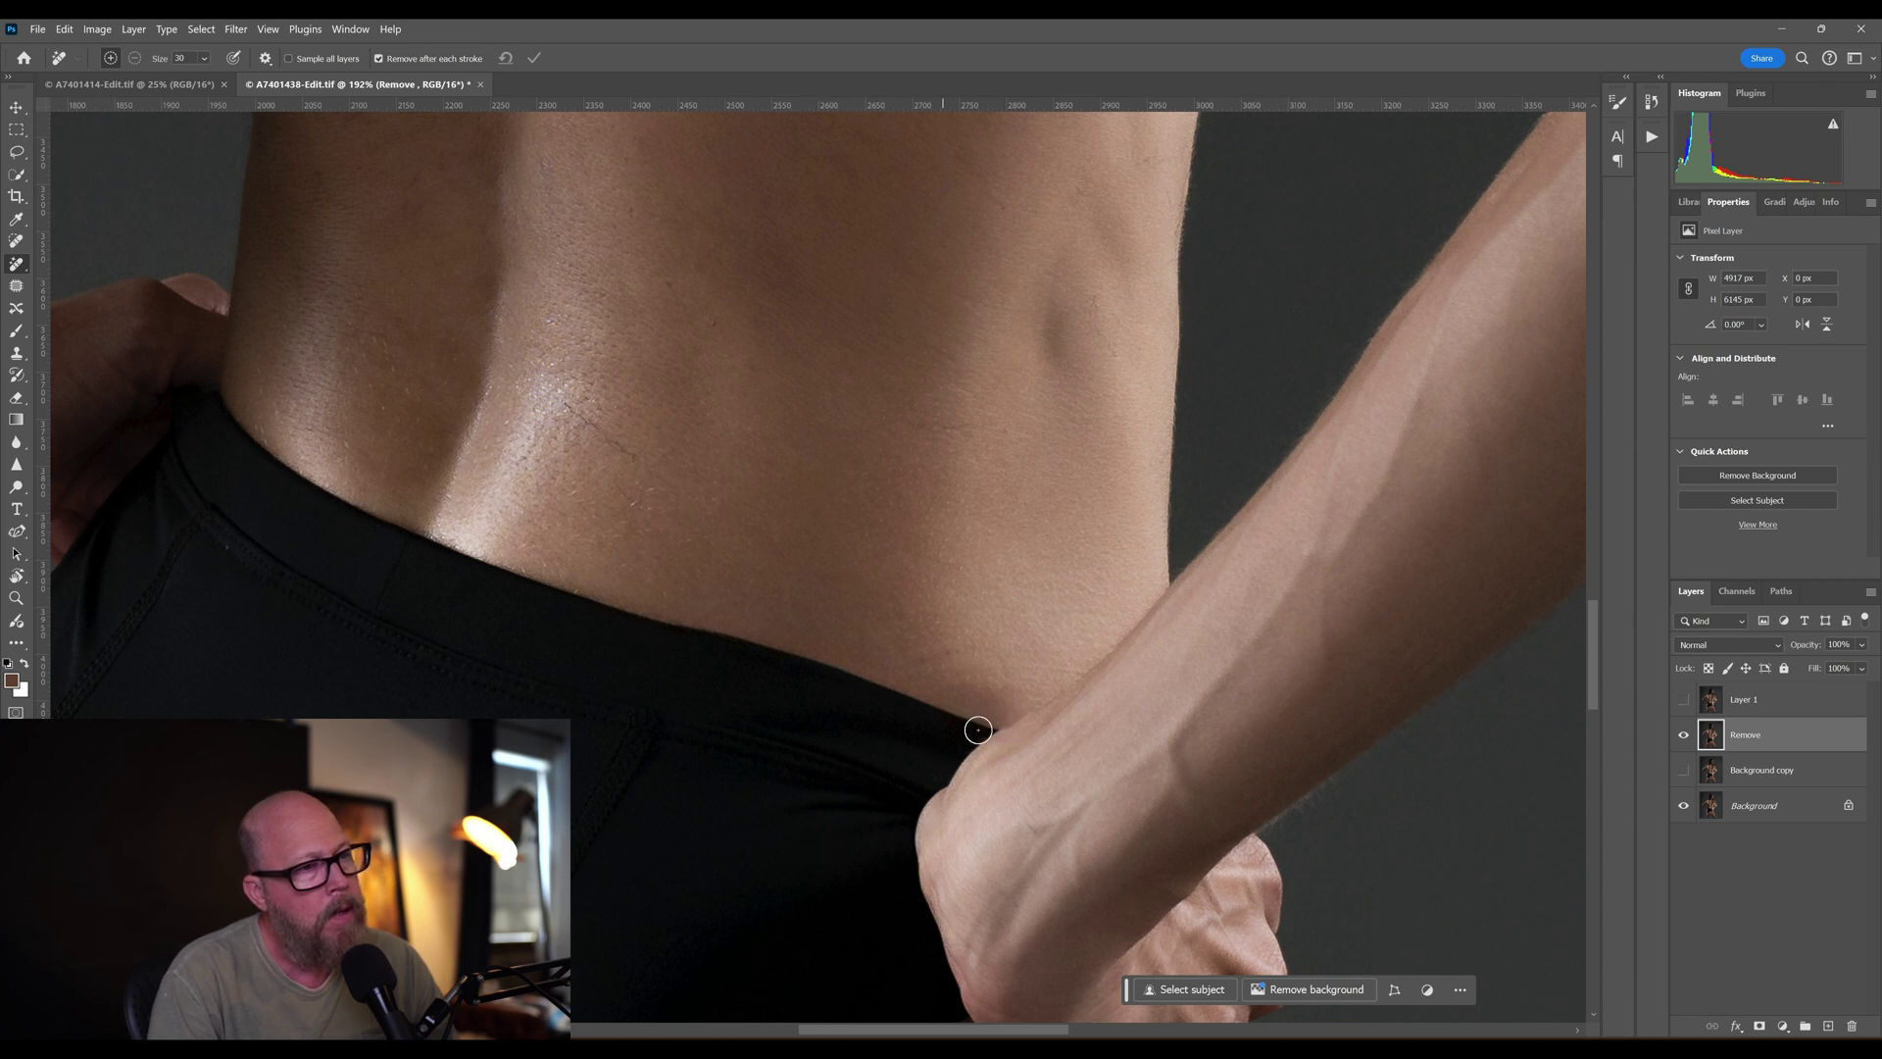
{"action": "left_click_drag", "start_coordinate": [1020, 722], "coordinate": [1005, 741]}
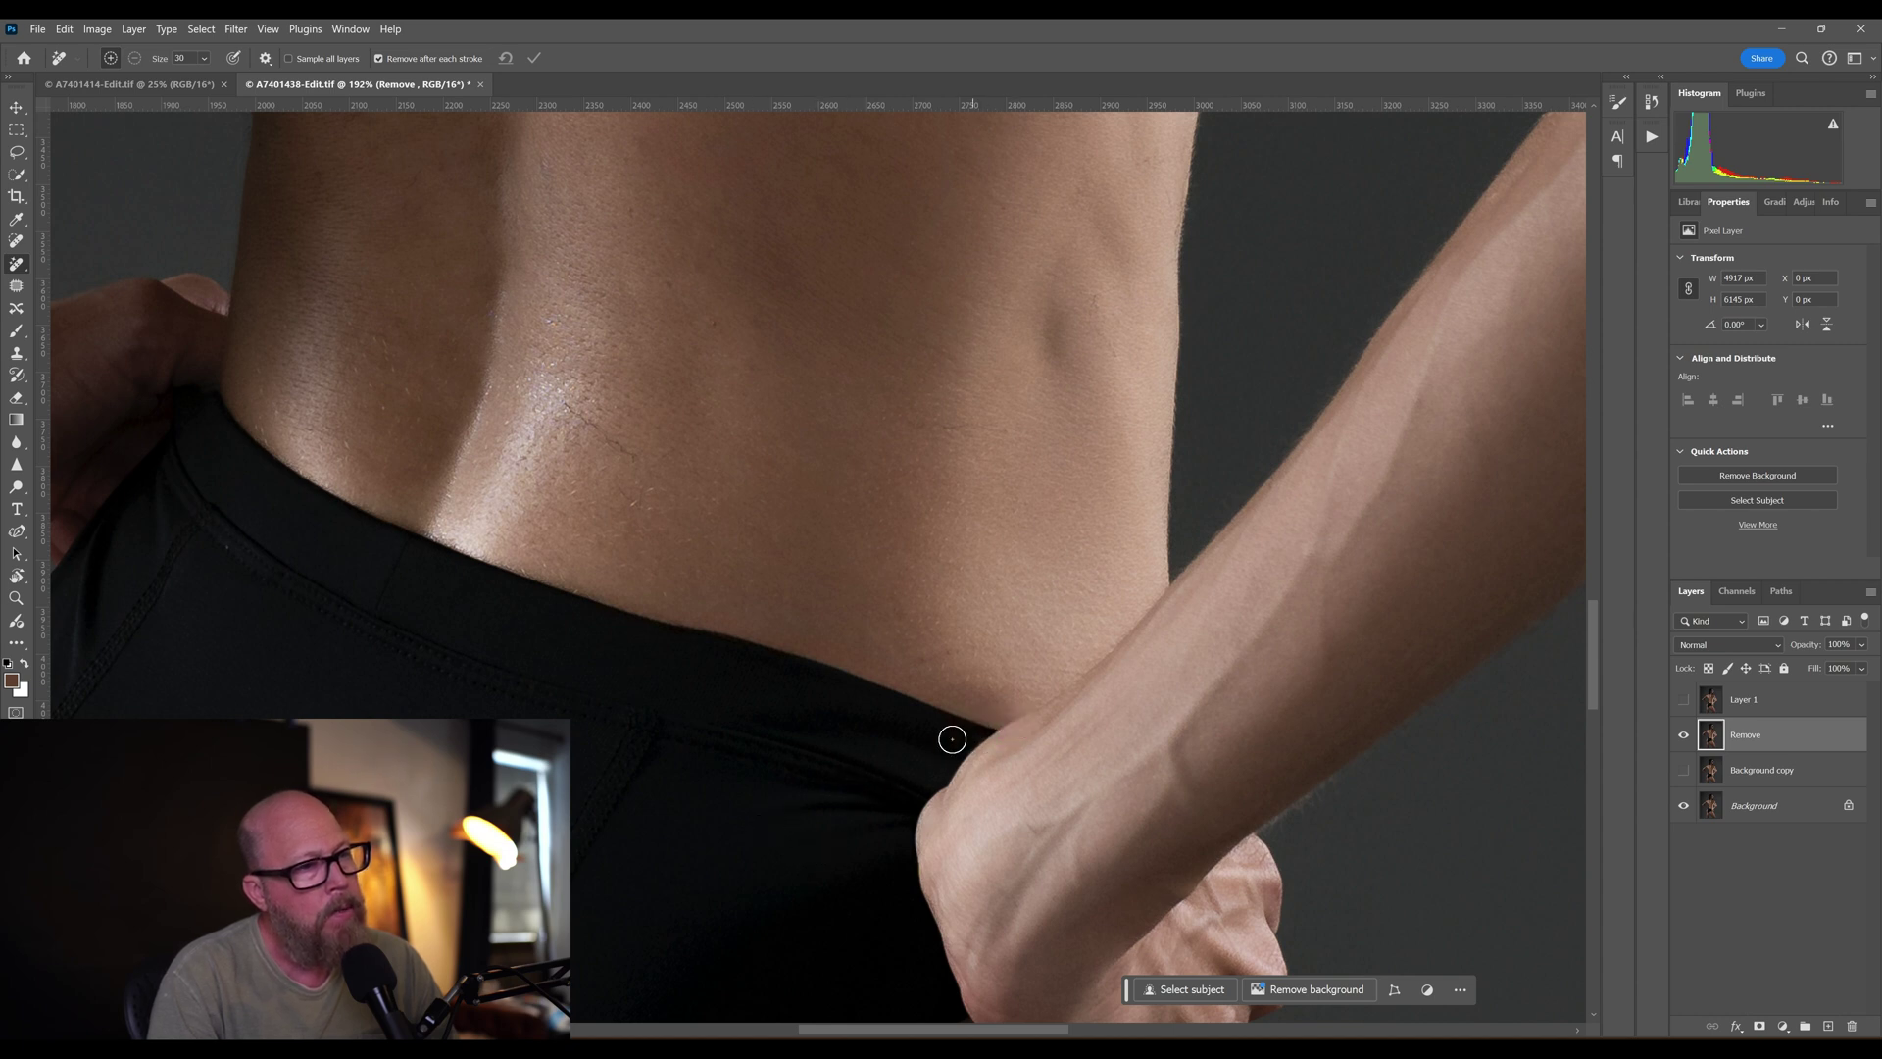
{"action": "left_click_drag", "start_coordinate": [634, 458], "coordinate": [566, 402]}
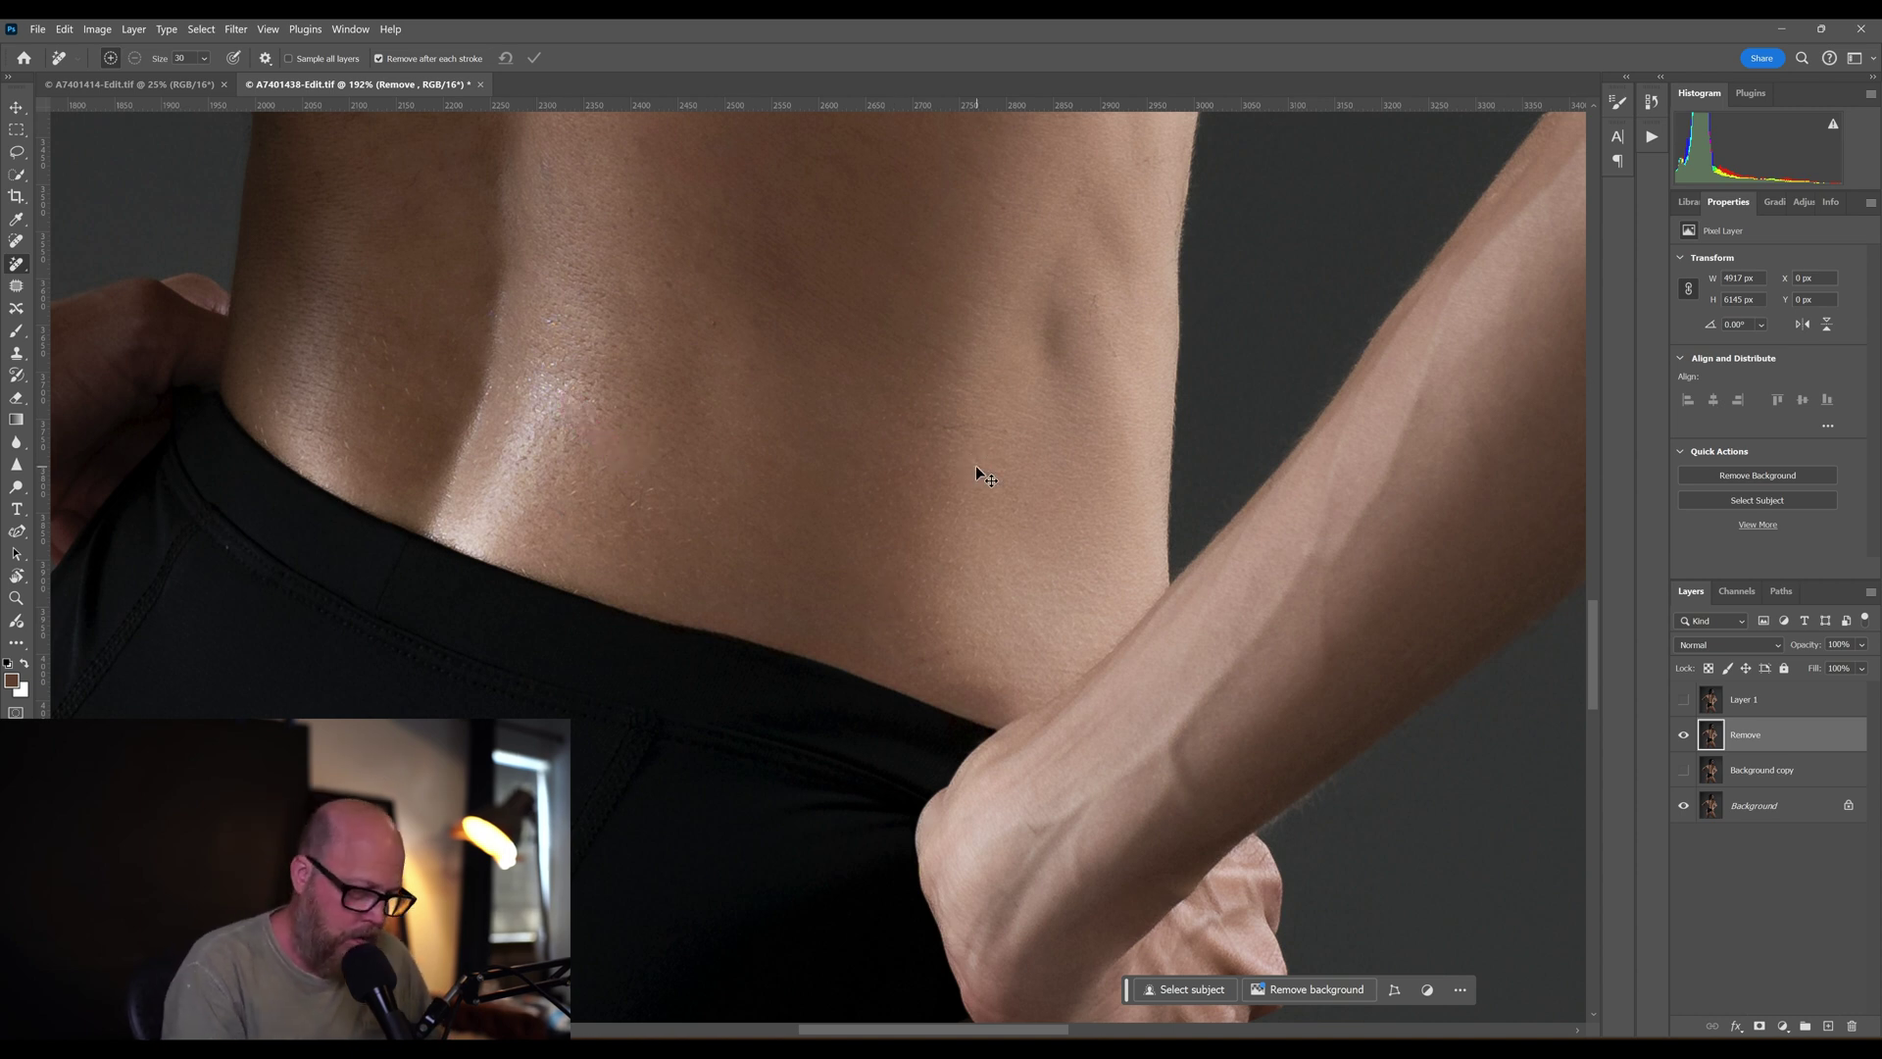
{"action": "key", "text": "ctrl+0"}
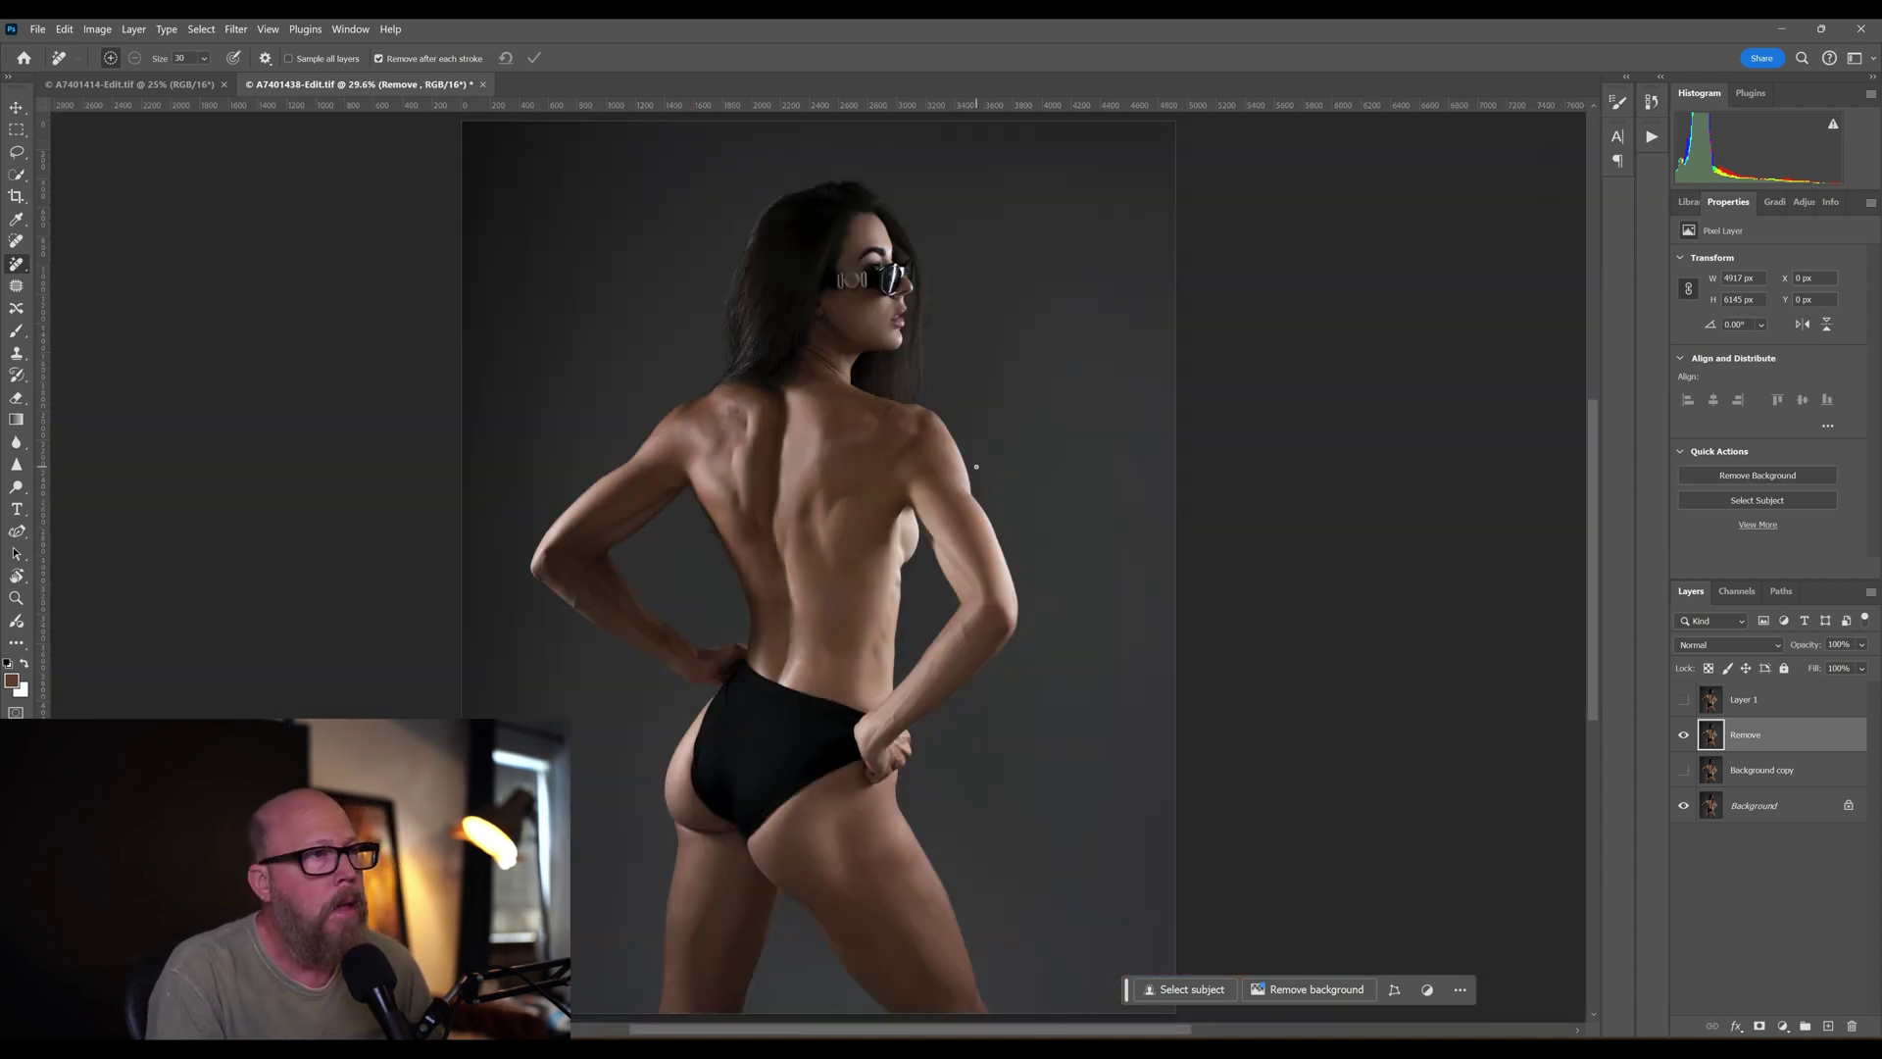